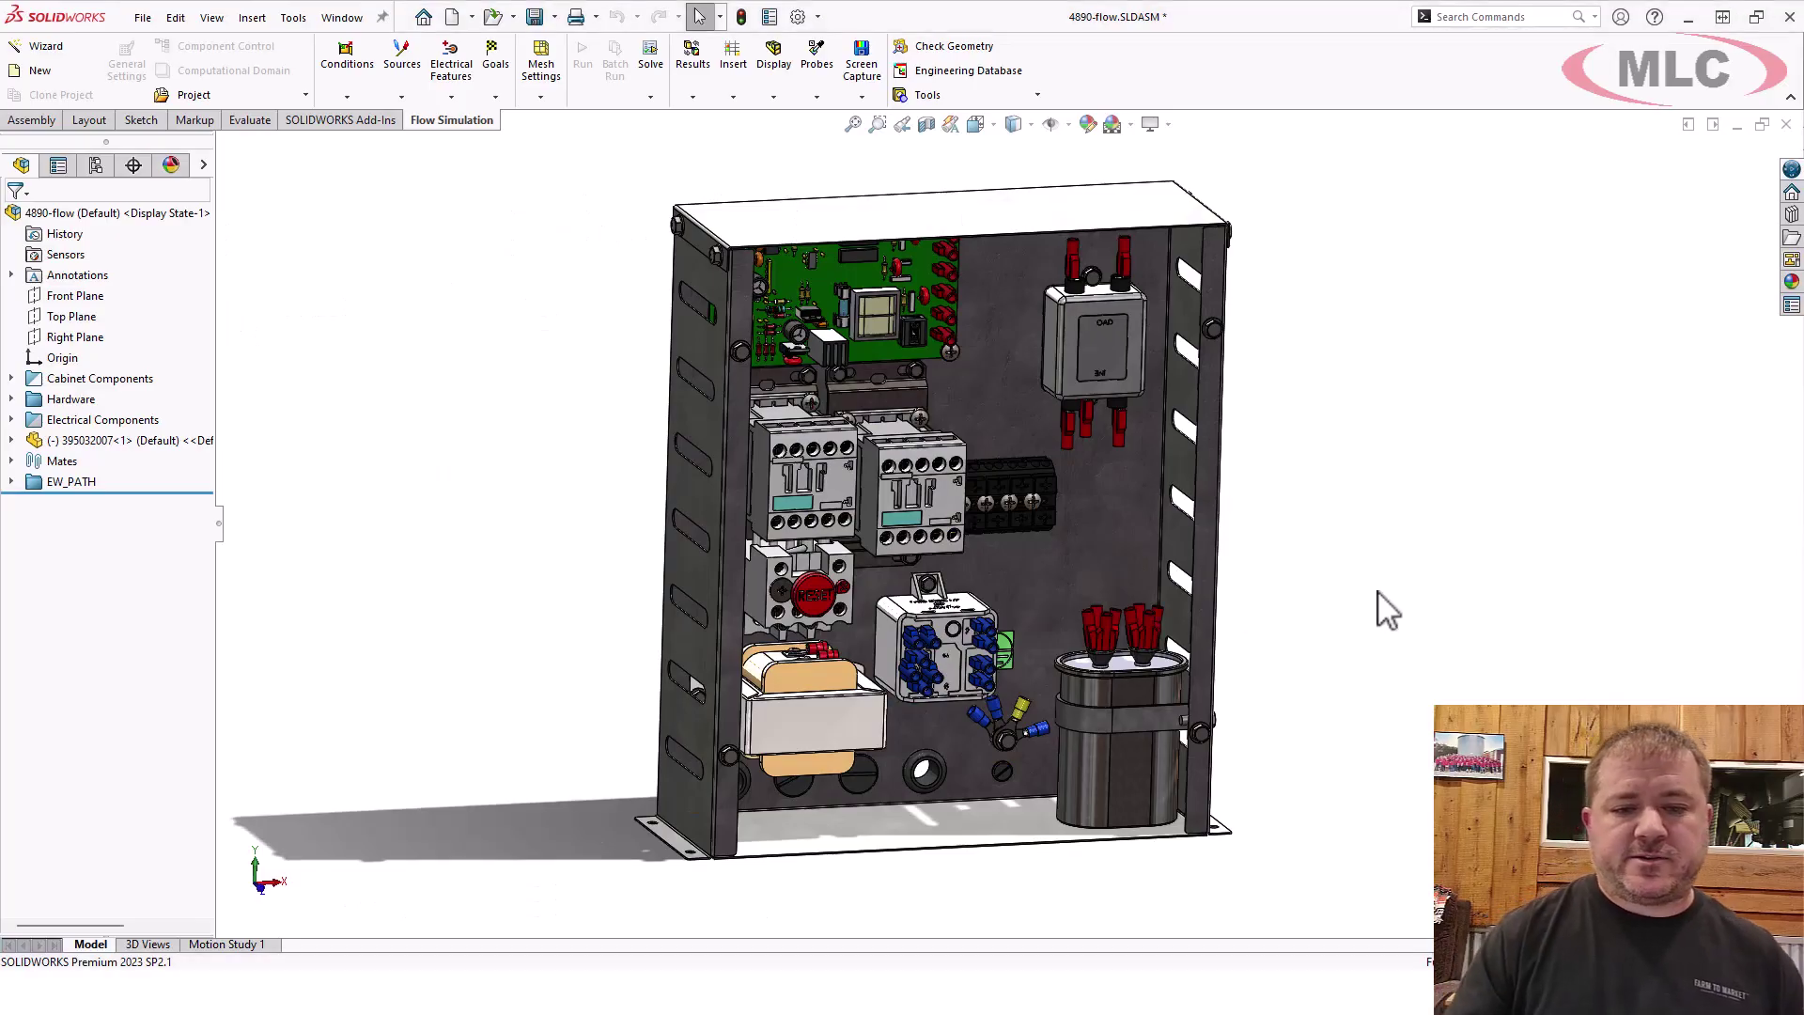
Step: Show the hidden front cover on the electrical cabinet again
mouse_move(1385, 611)
middle_down()
mouse_move(1341, 524)
mouse_move(1381, 577)
middle_up()
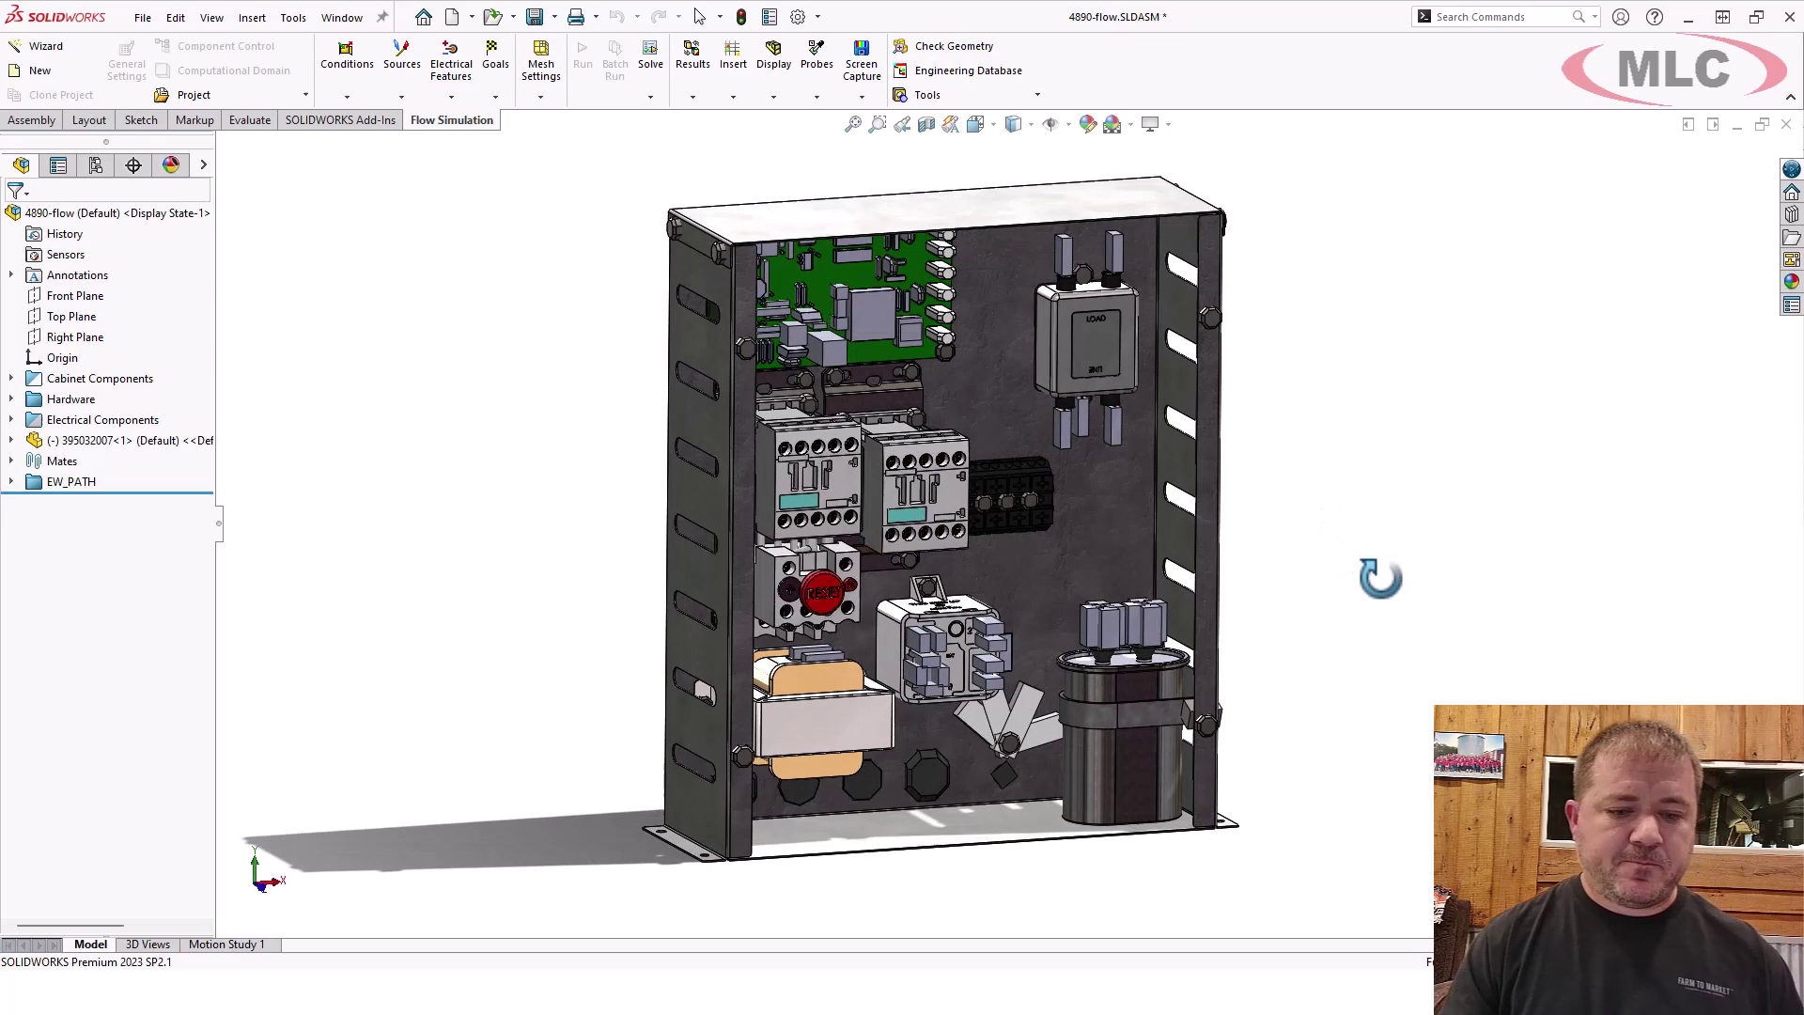
key(shift+Tab)
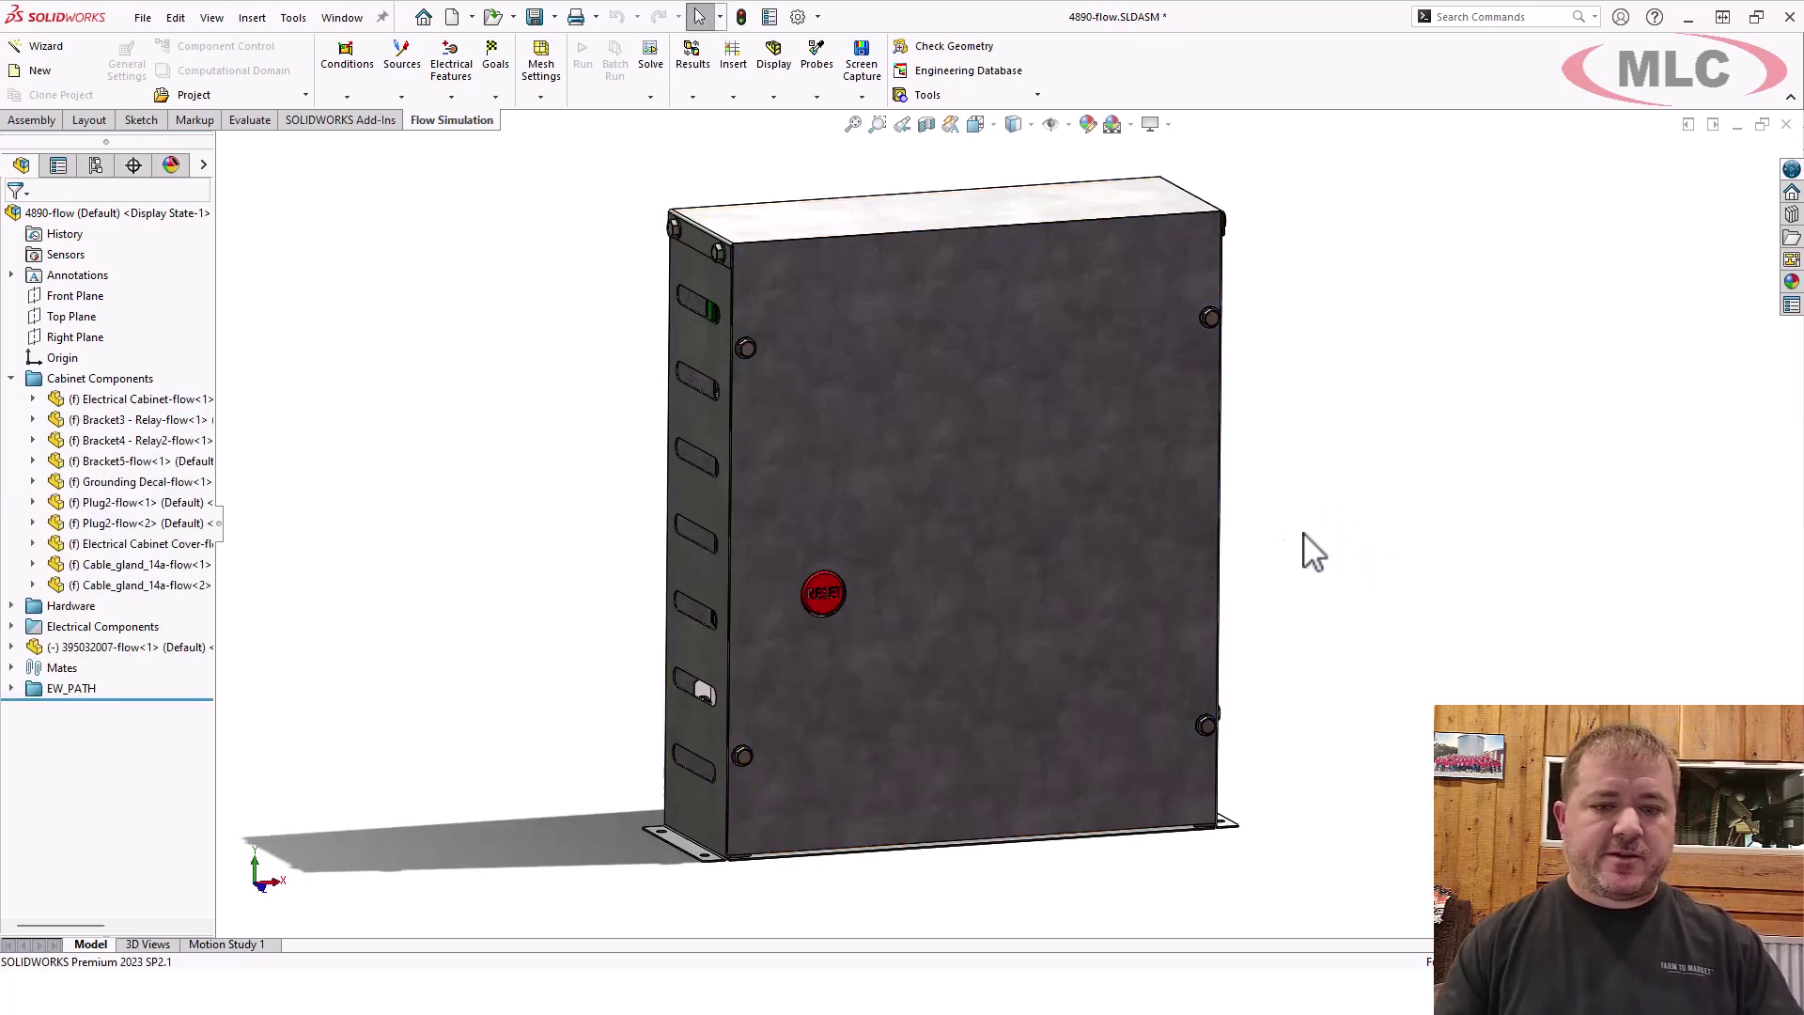
mouse_move(1356, 575)
middle_down()
mouse_move(1354, 544)
mouse_move(1373, 544)
middle_up()
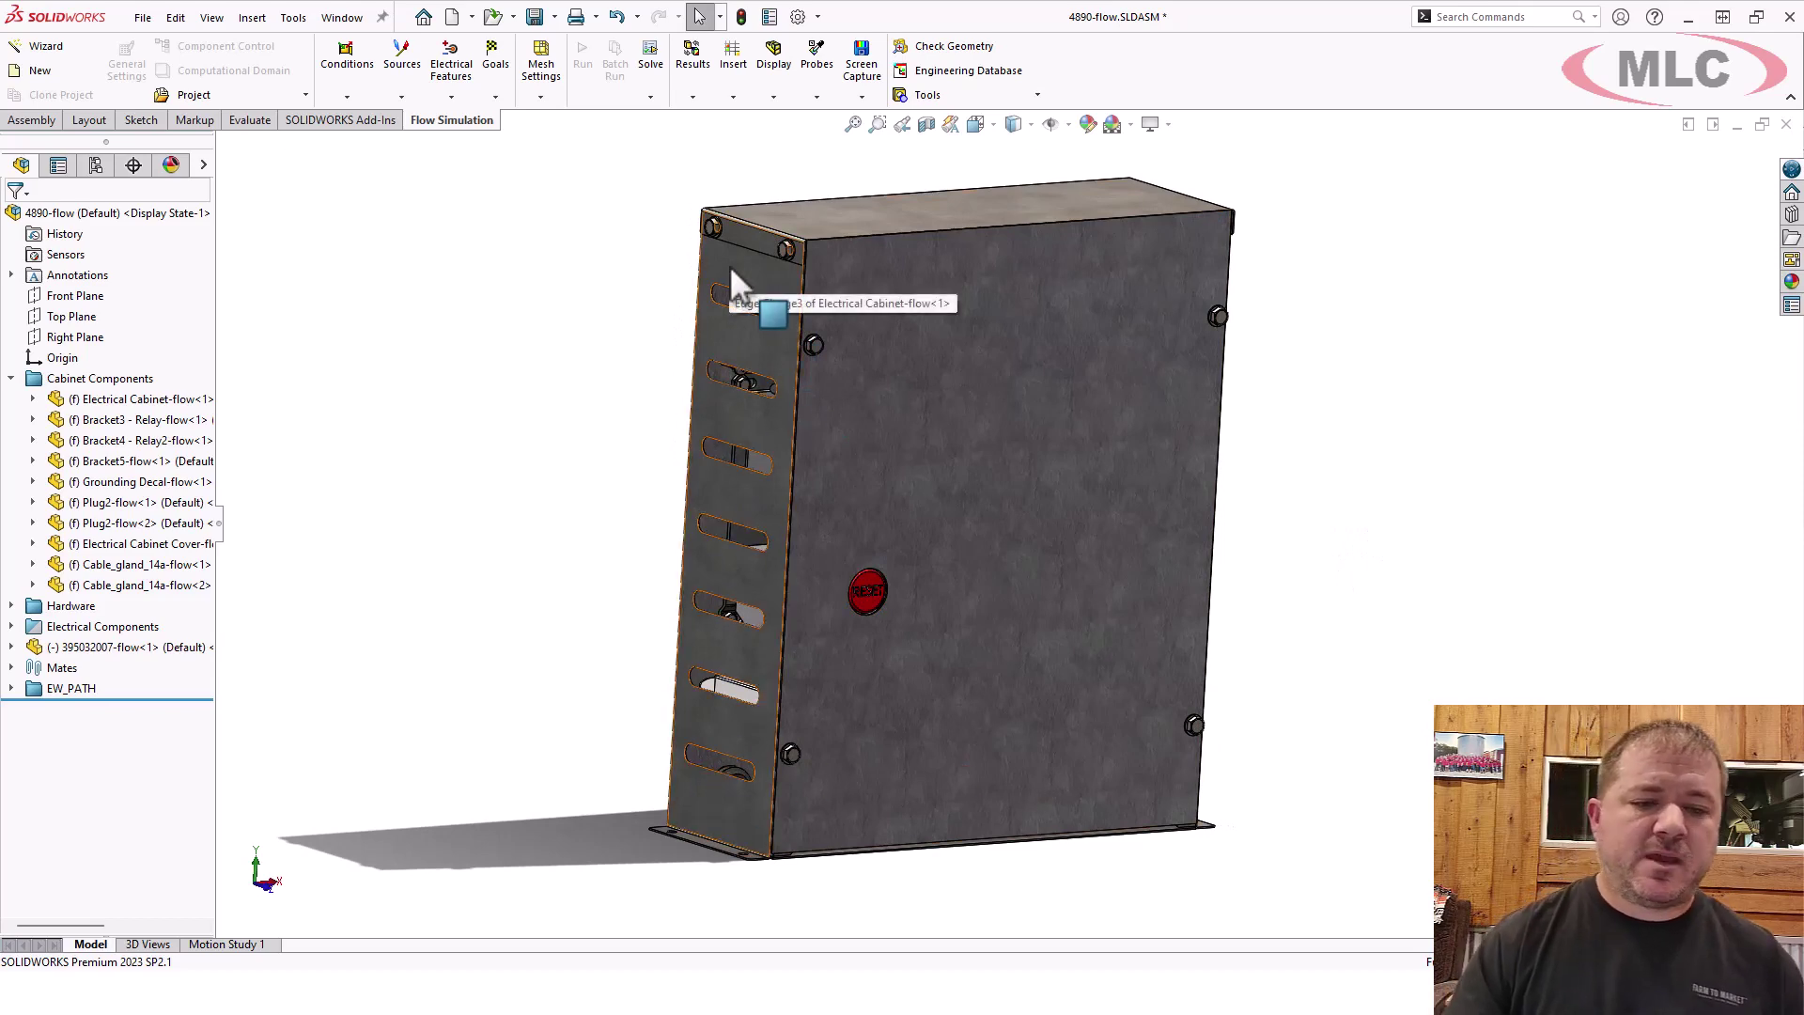
Step: Zoom in on the corner cover bolts, then view the cabinet face with its RESET button straight on
middle_drag(616, 568, 601, 555)
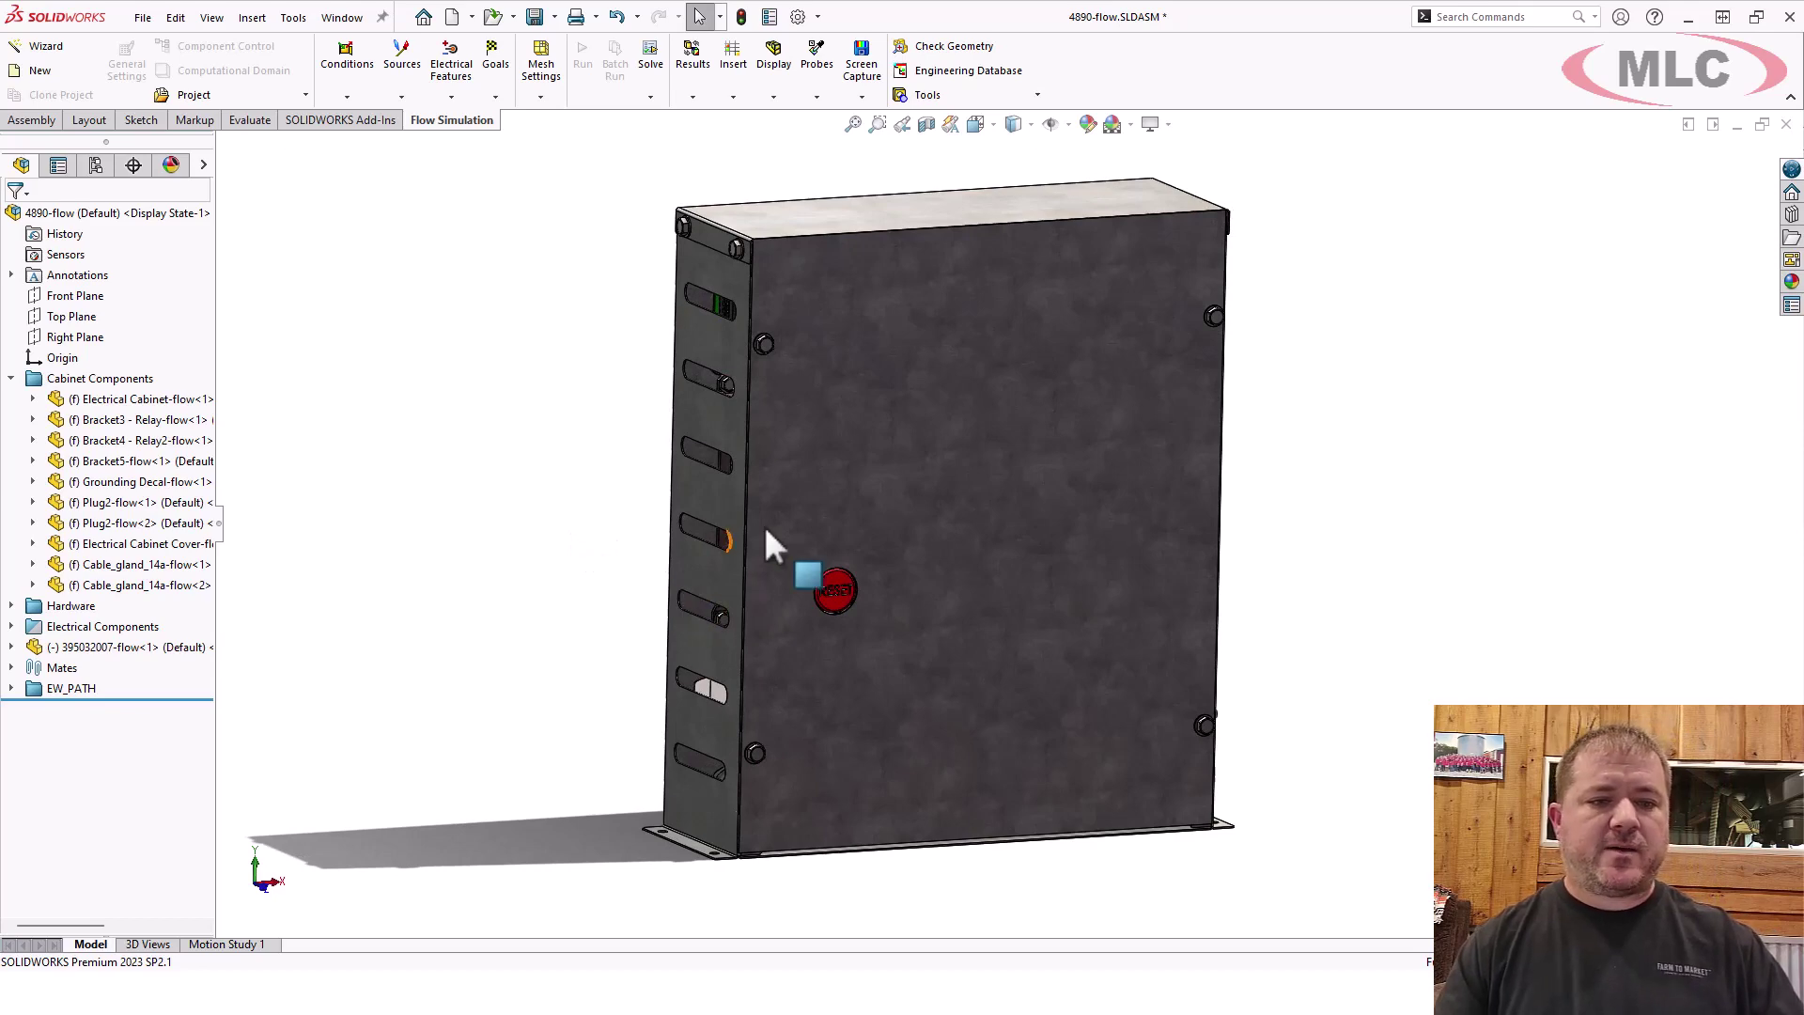
scroll(780, 273, down, 3)
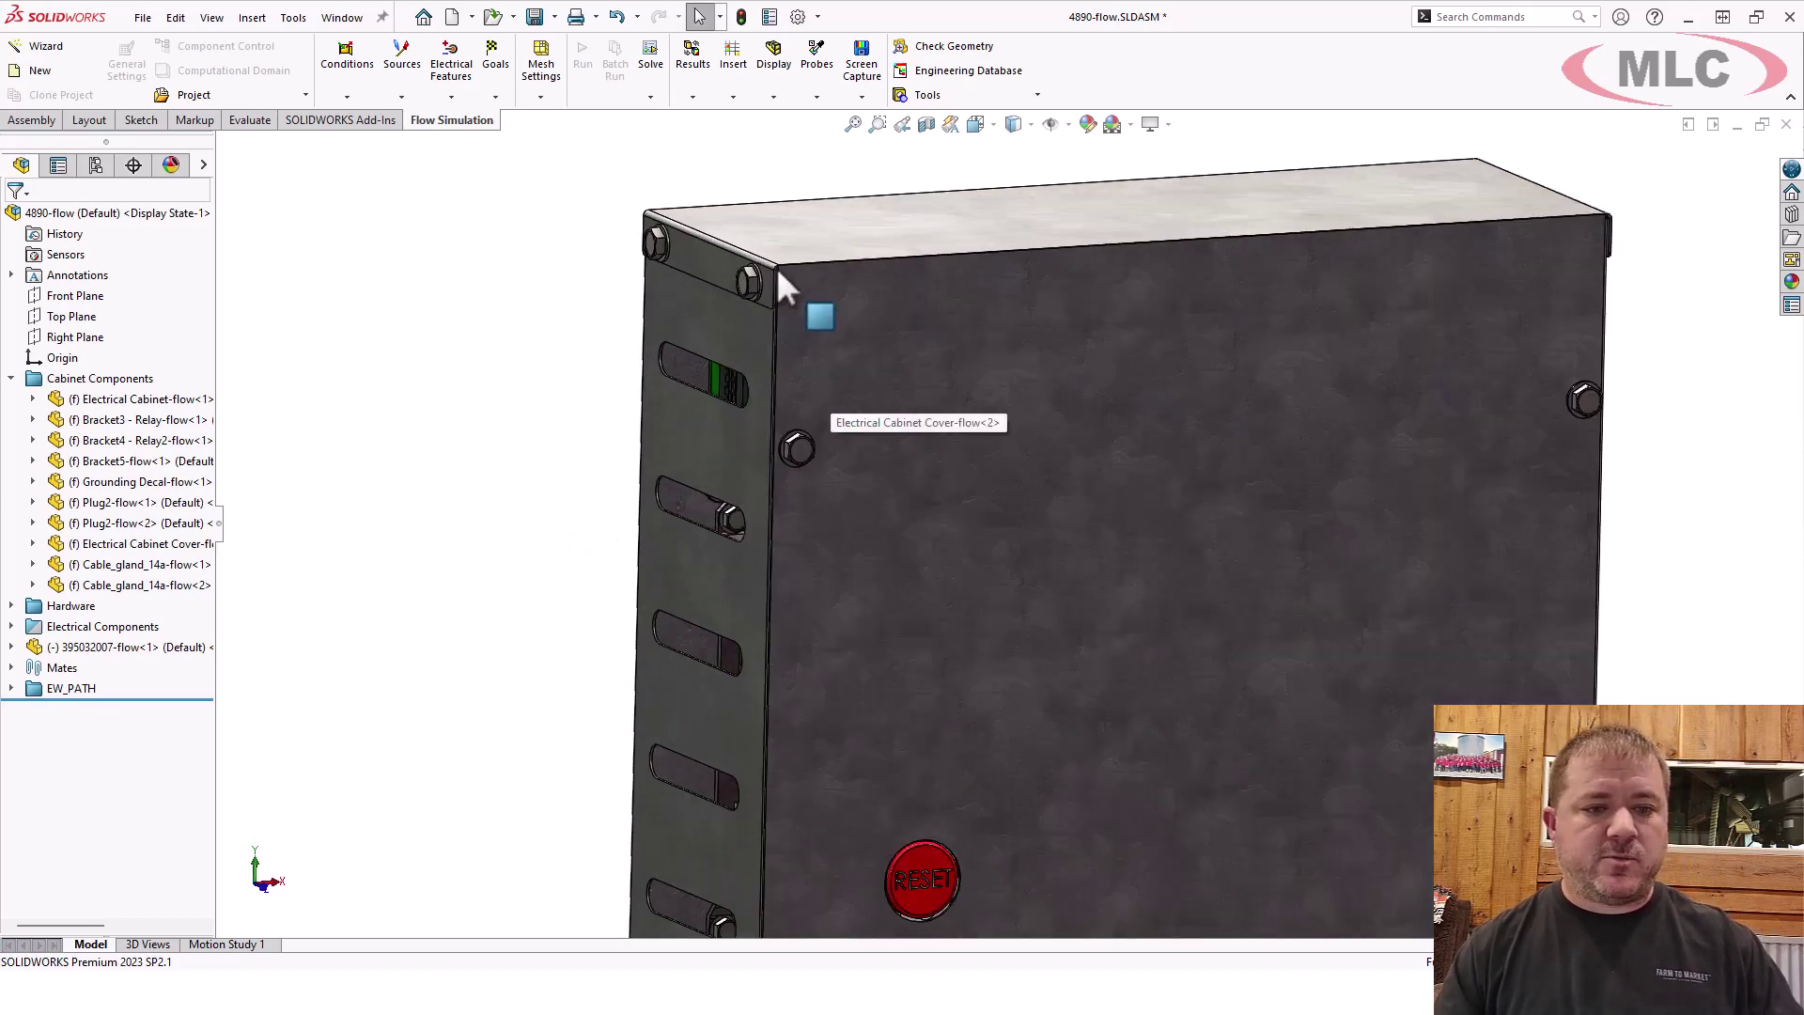
scroll(799, 292, down, 8)
middle_drag(872, 425, 850, 396)
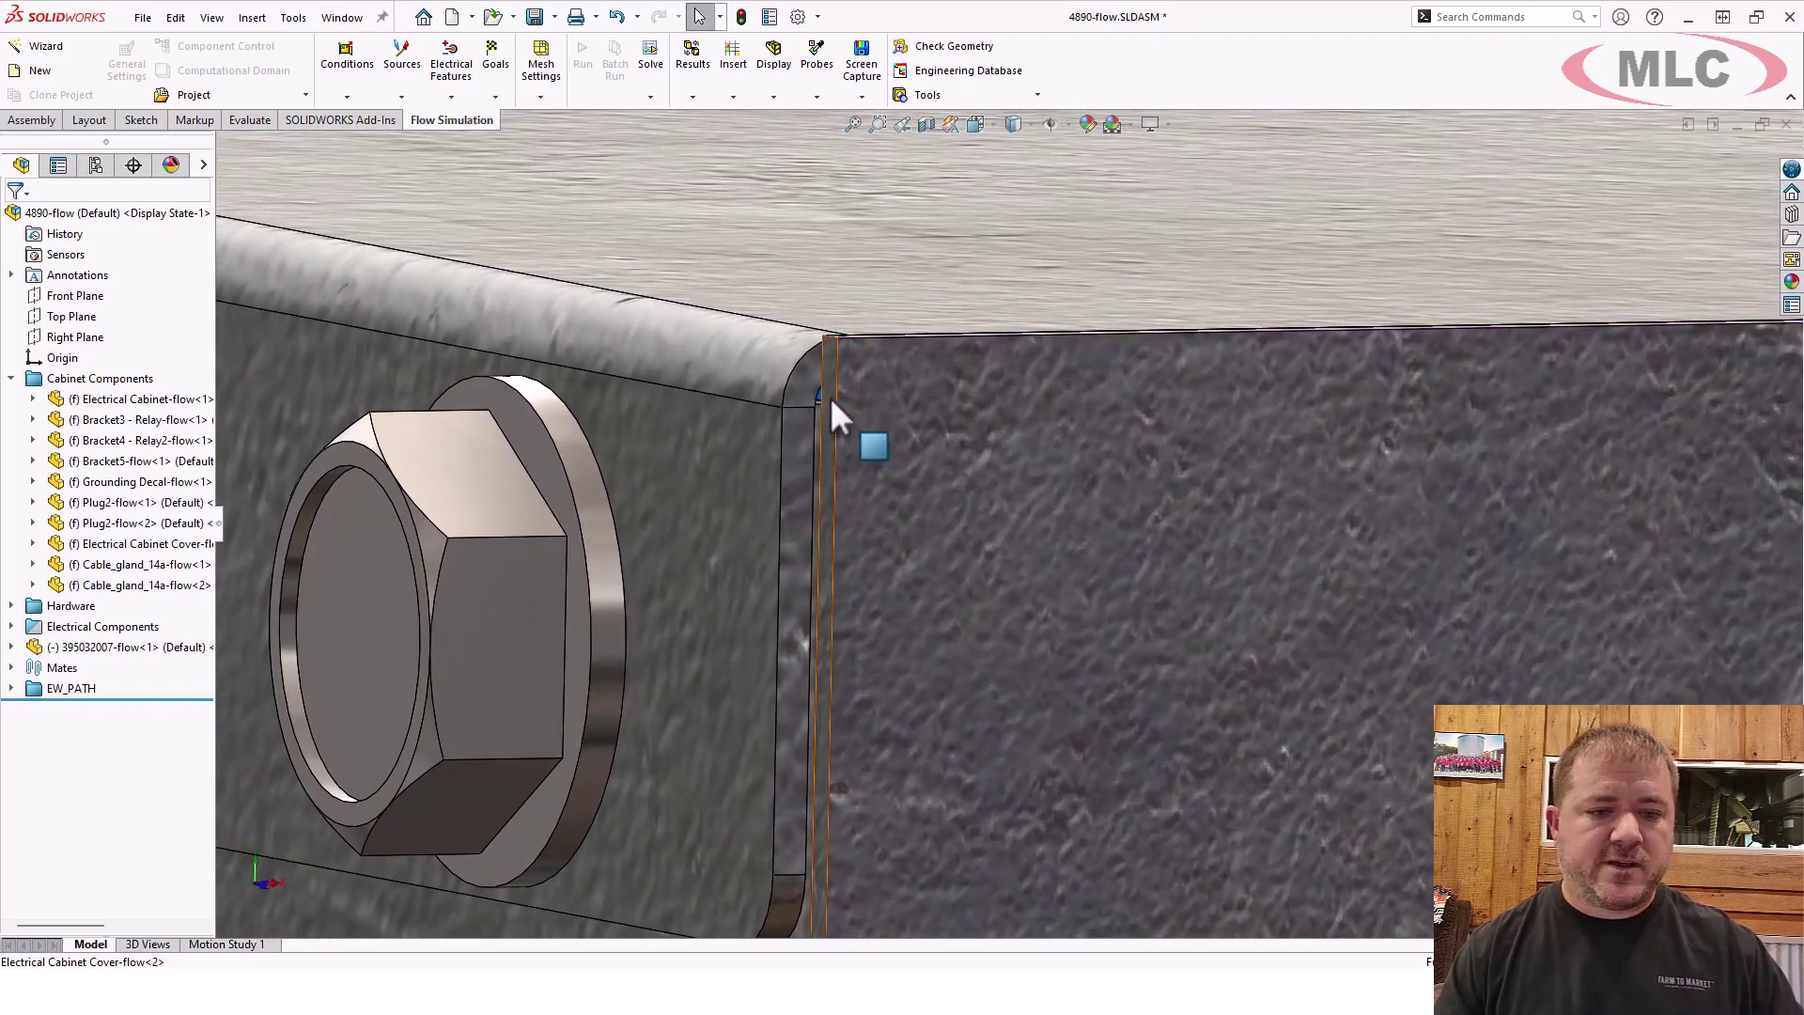
scroll(1233, 669, up, 10)
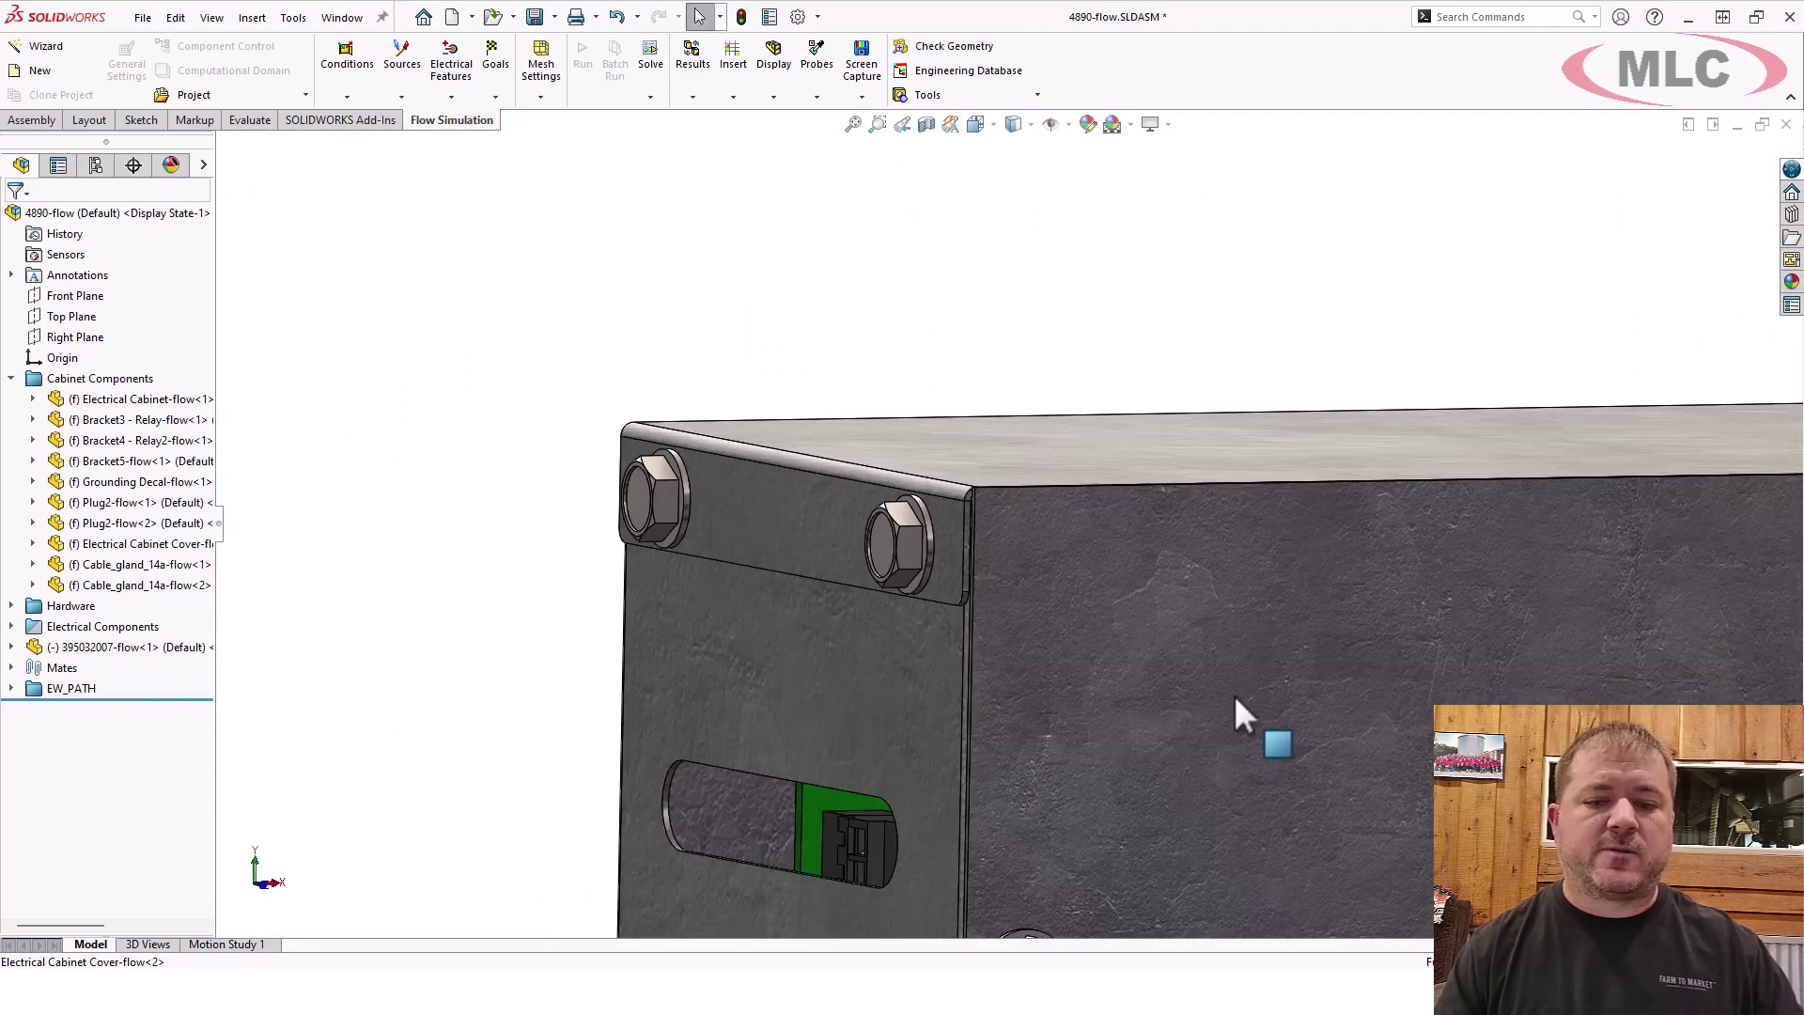
key(ctrl+8)
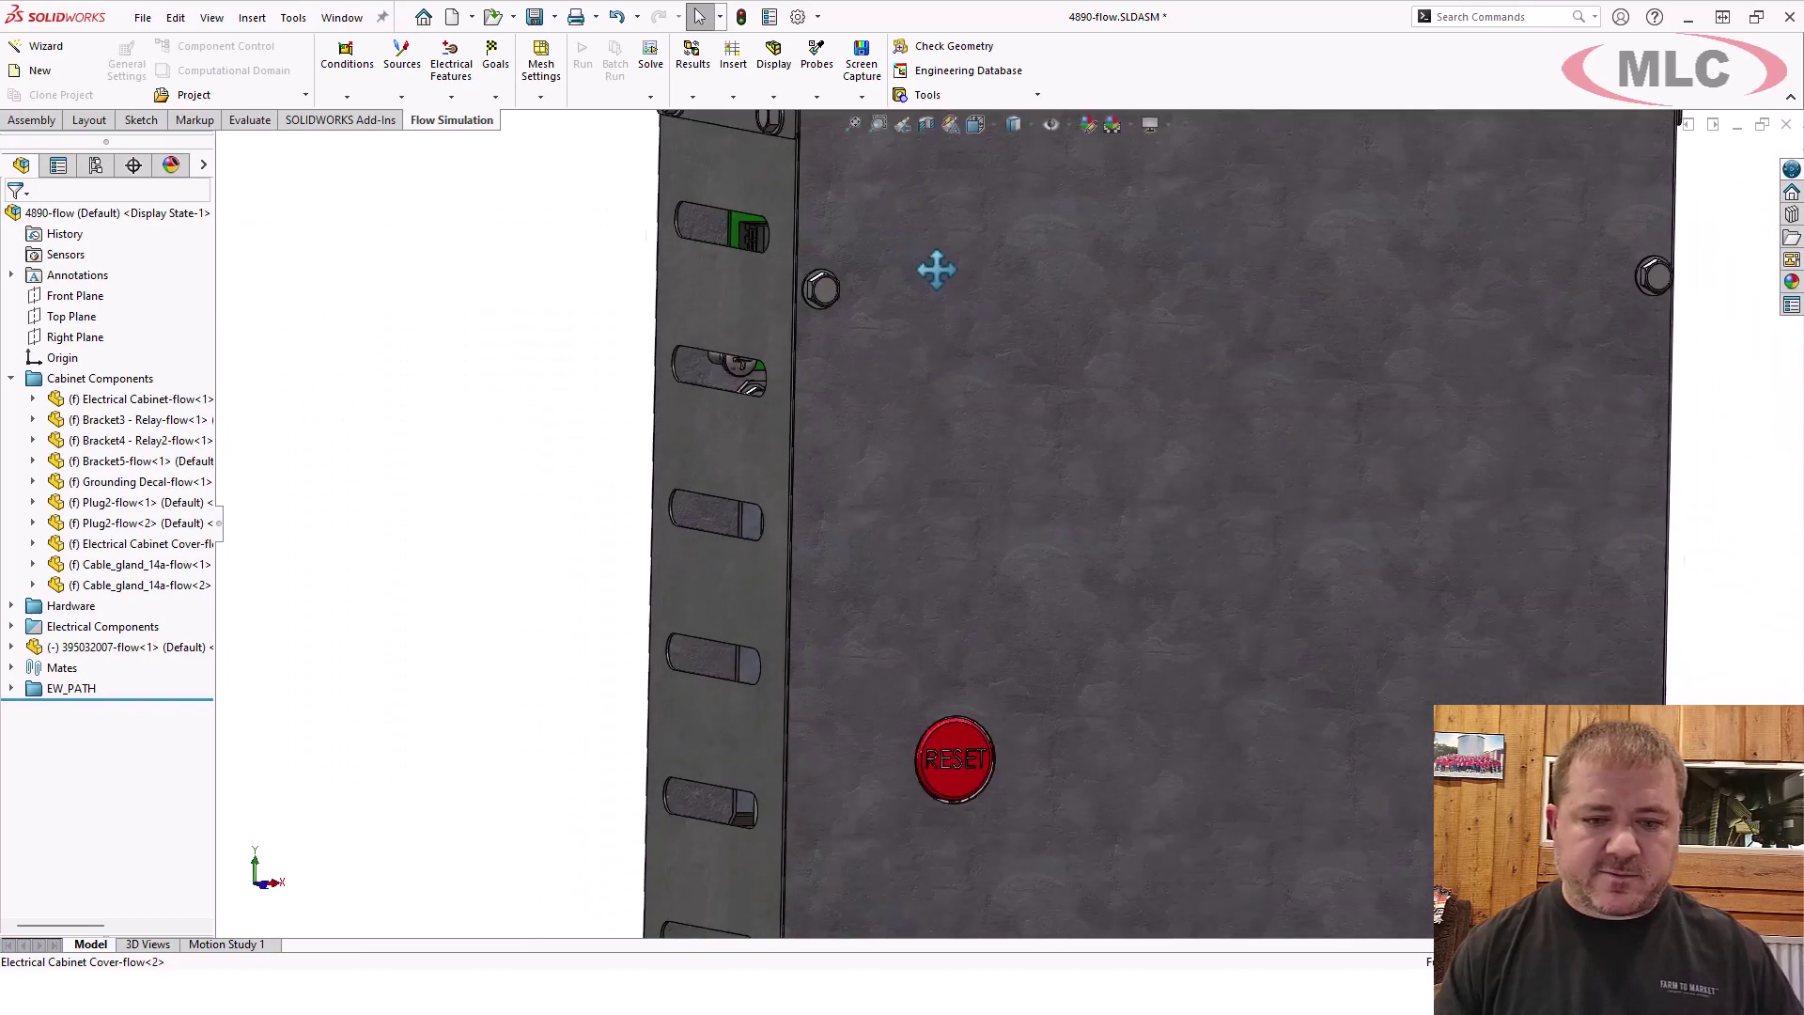
scroll(916, 621, down, 8)
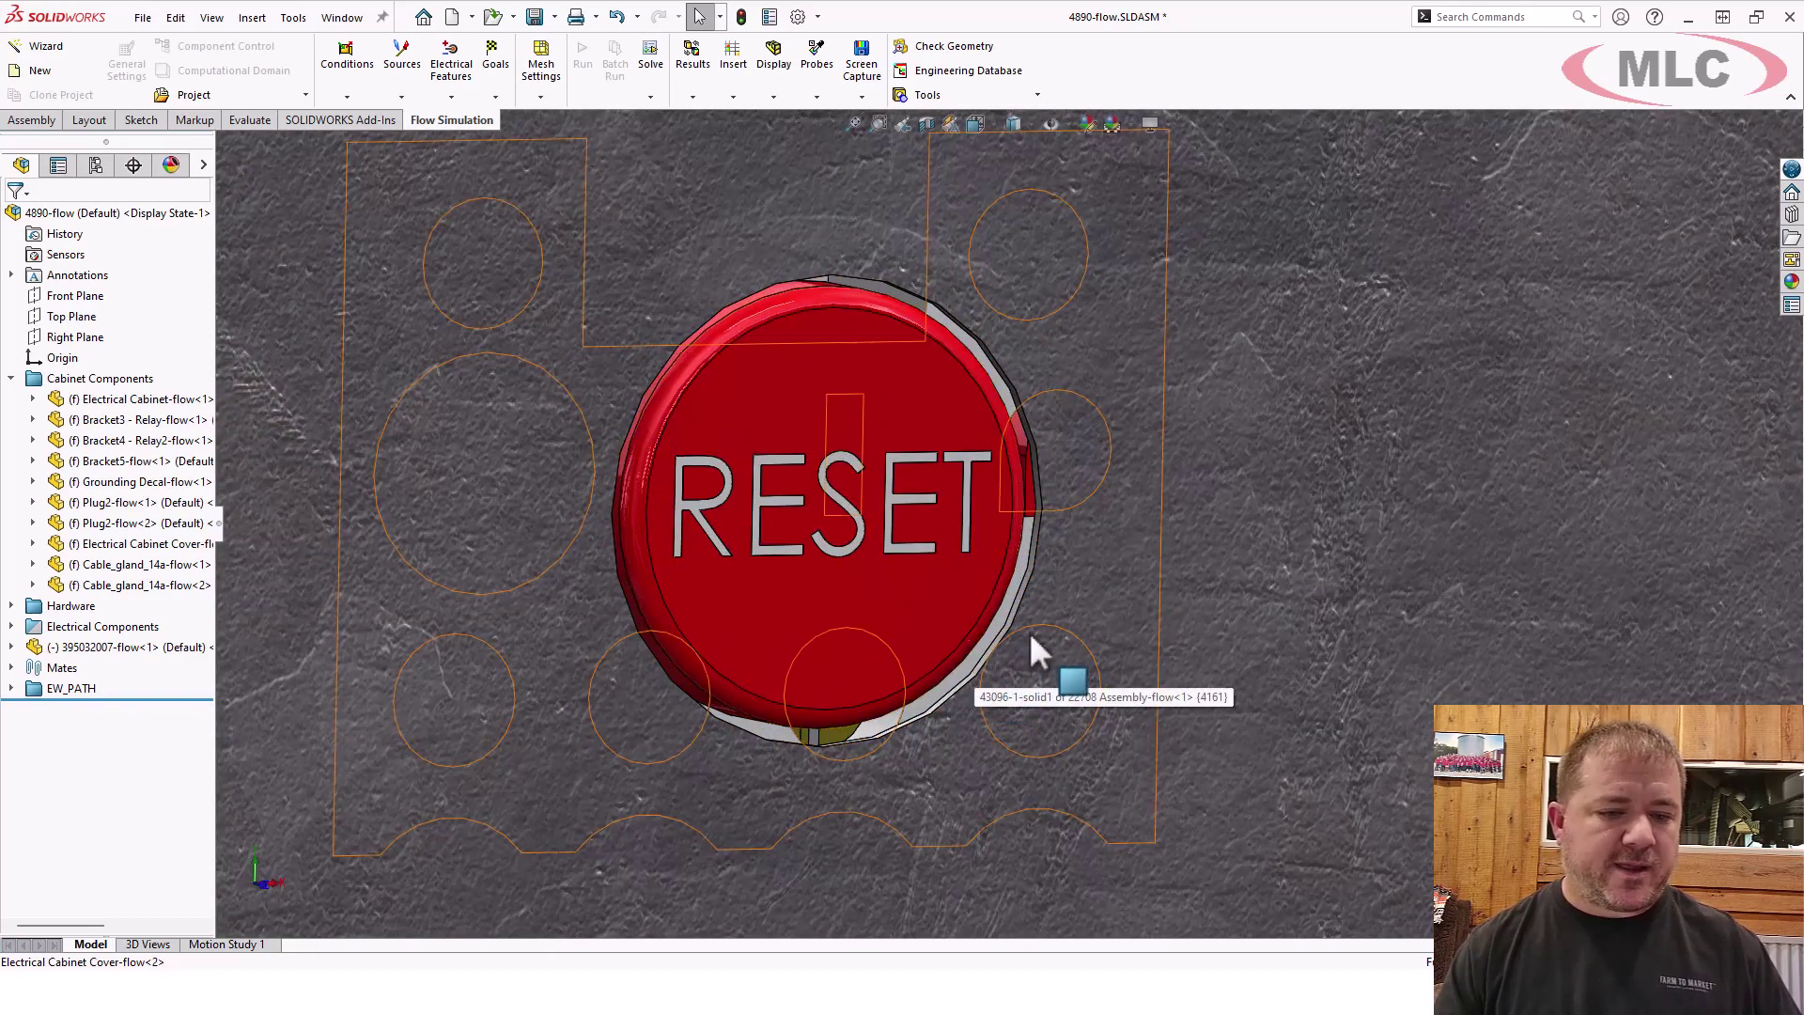
scroll(1029, 631, up, 10)
ctrl+middle_drag(1356, 576, 1313, 596)
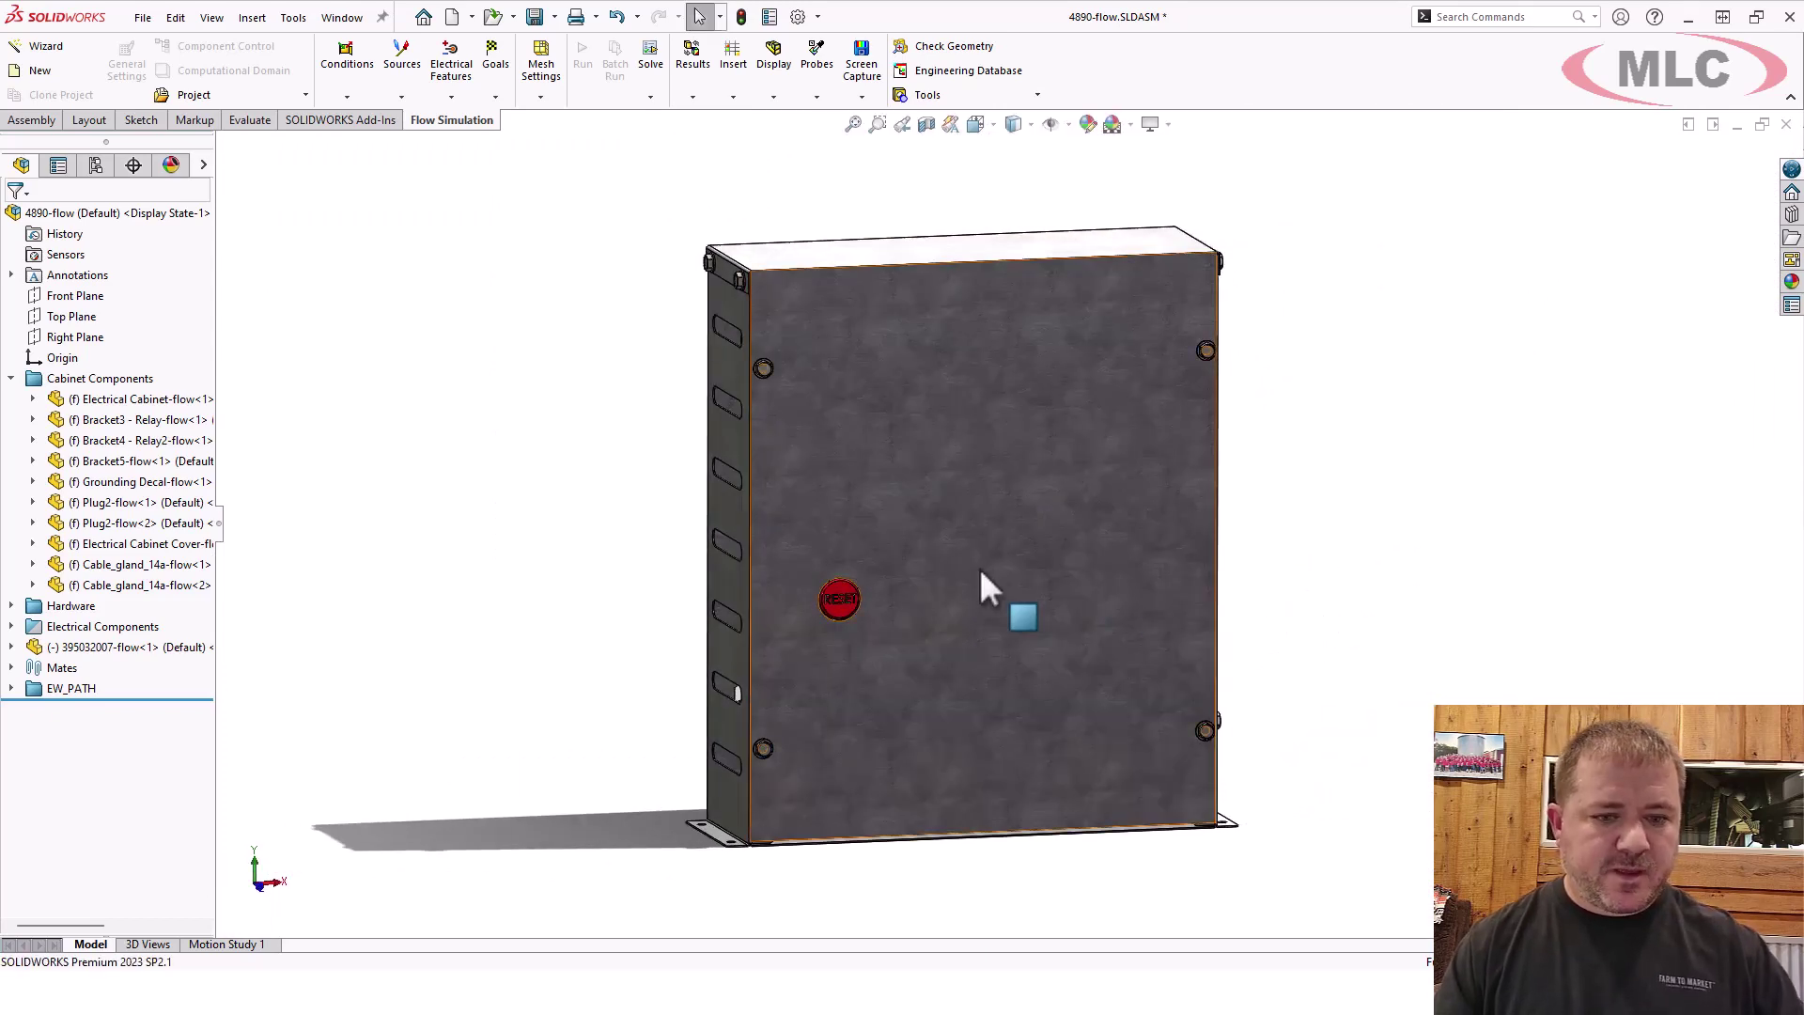
Step: Hide the cabinet cover and open Circuit Board with Connectors-flow as a separate part
key(Tab)
mouse_move(1322, 521)
middle_down()
mouse_move(1315, 507)
mouse_move(1321, 544)
middle_up()
scroll(958, 416, down, 2)
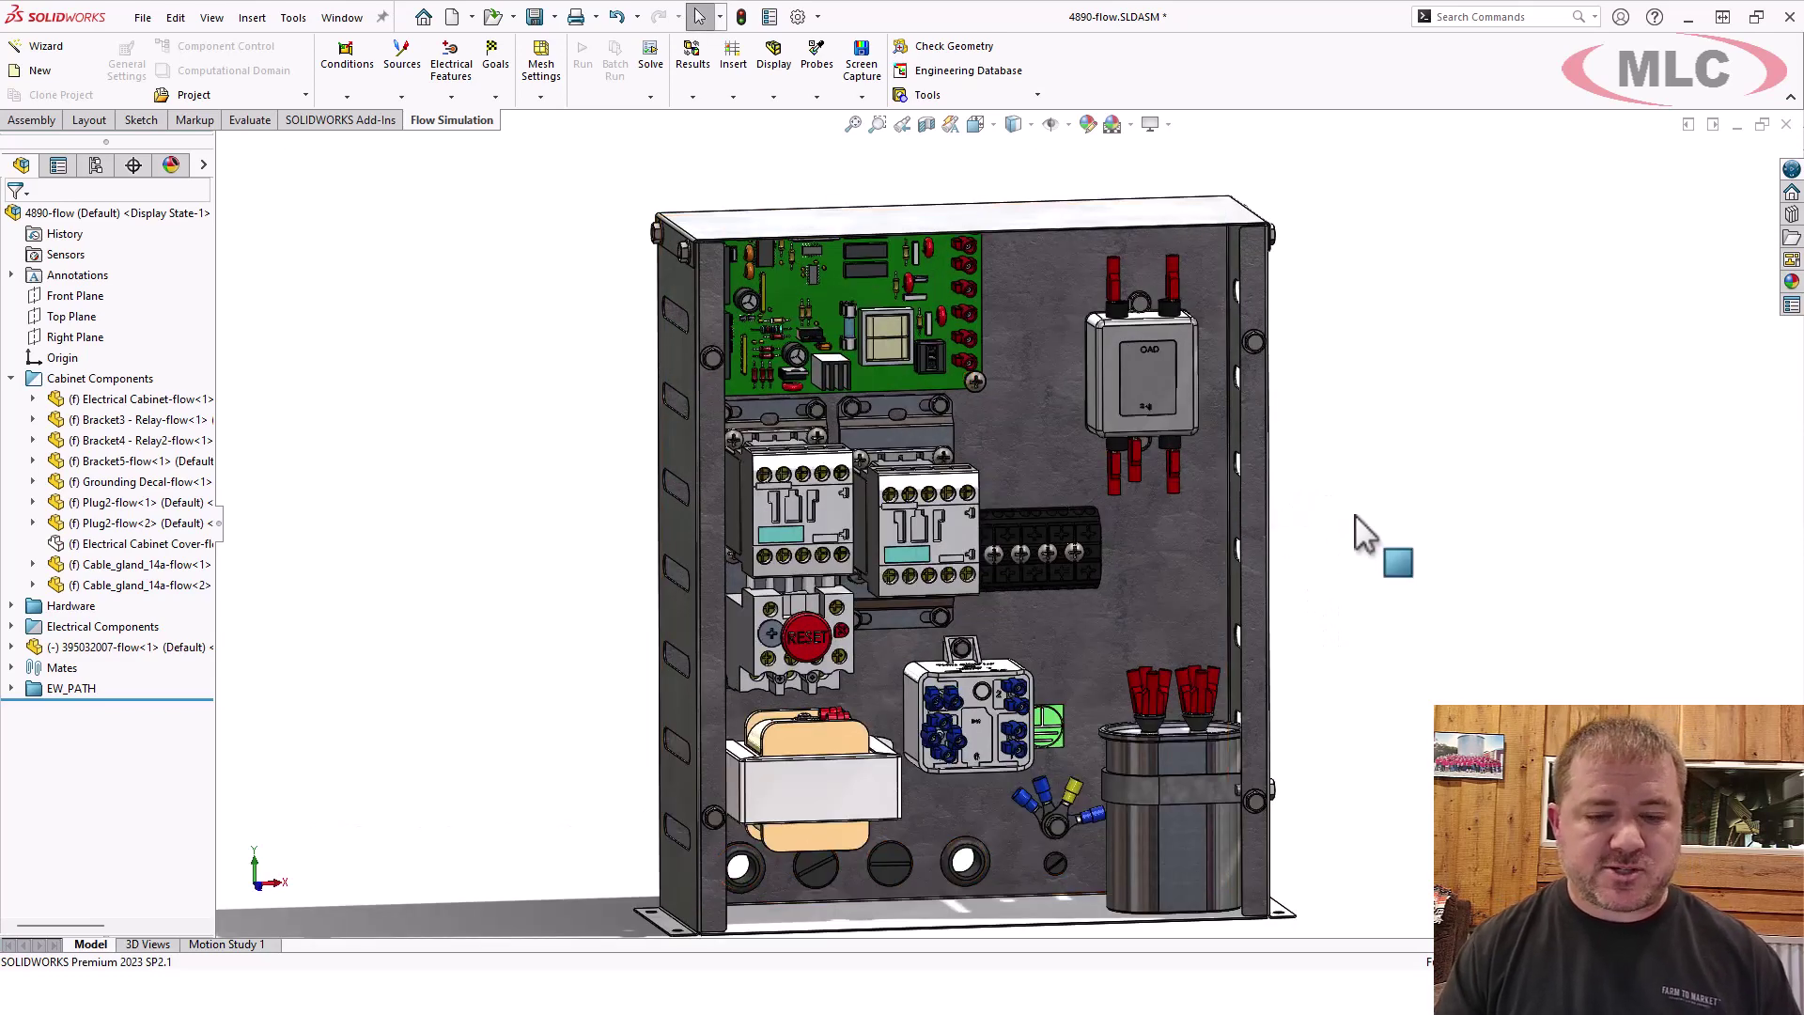
click(823, 301)
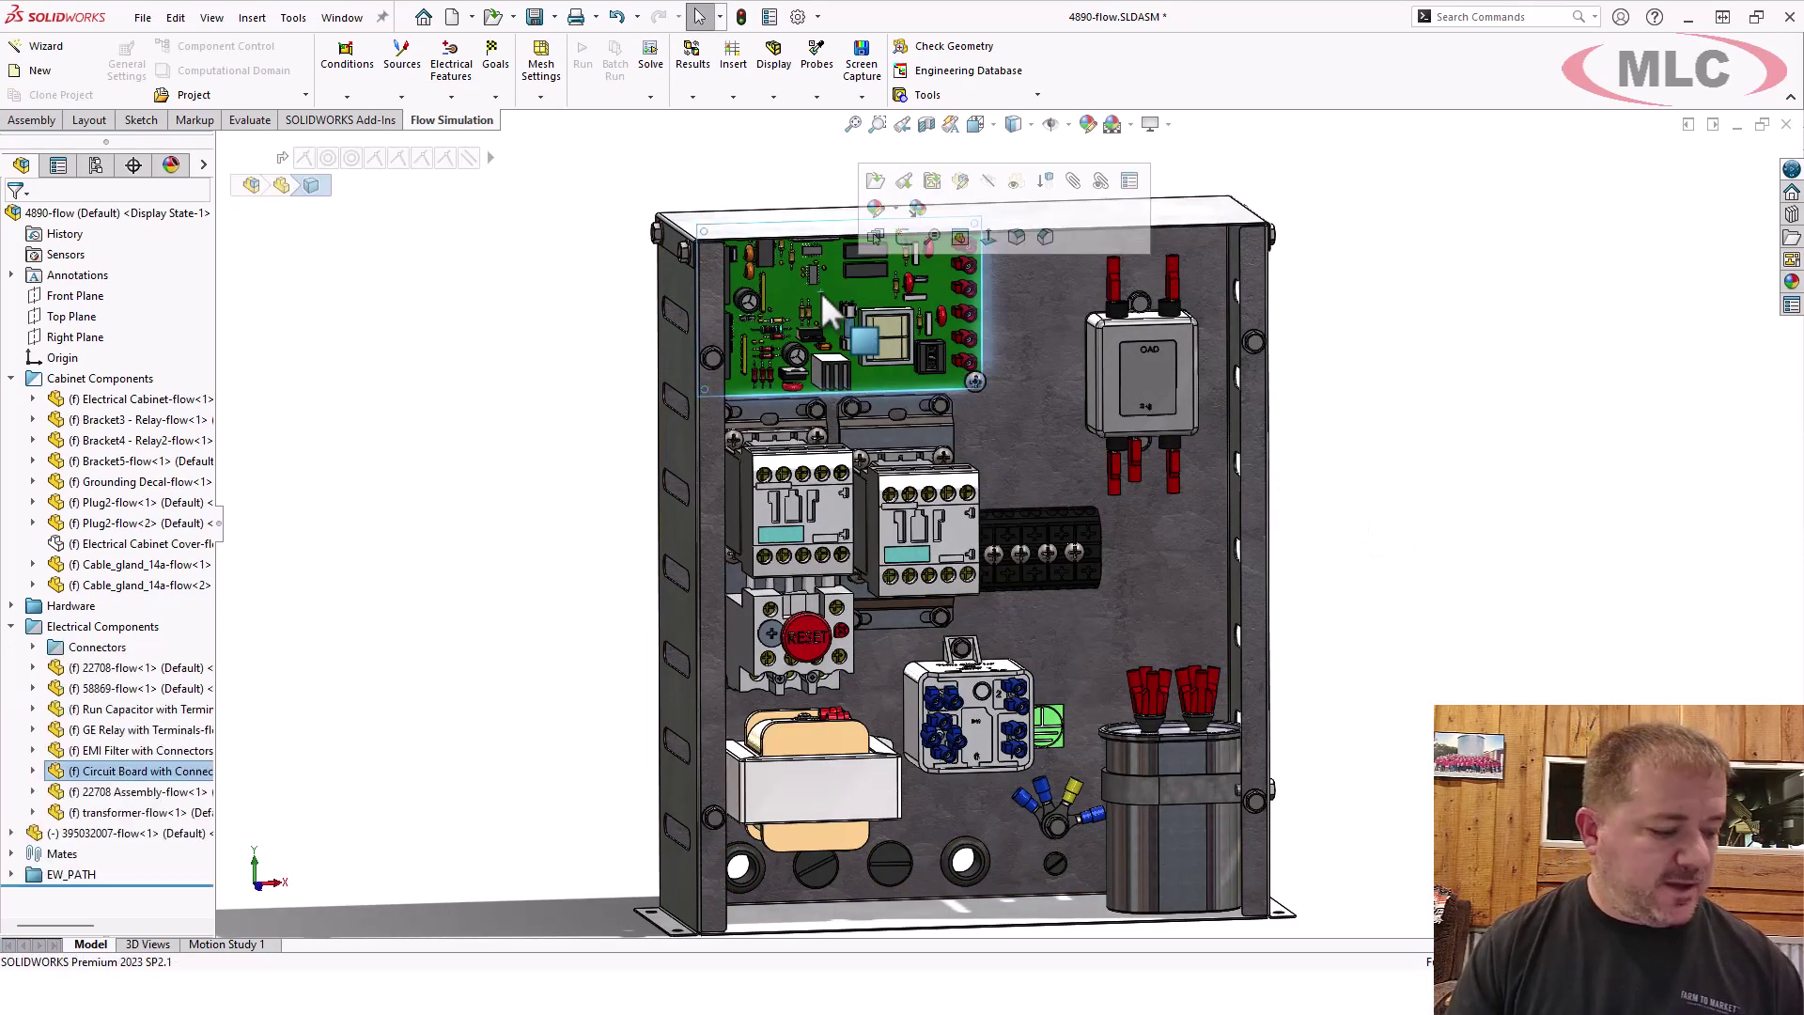
click(875, 181)
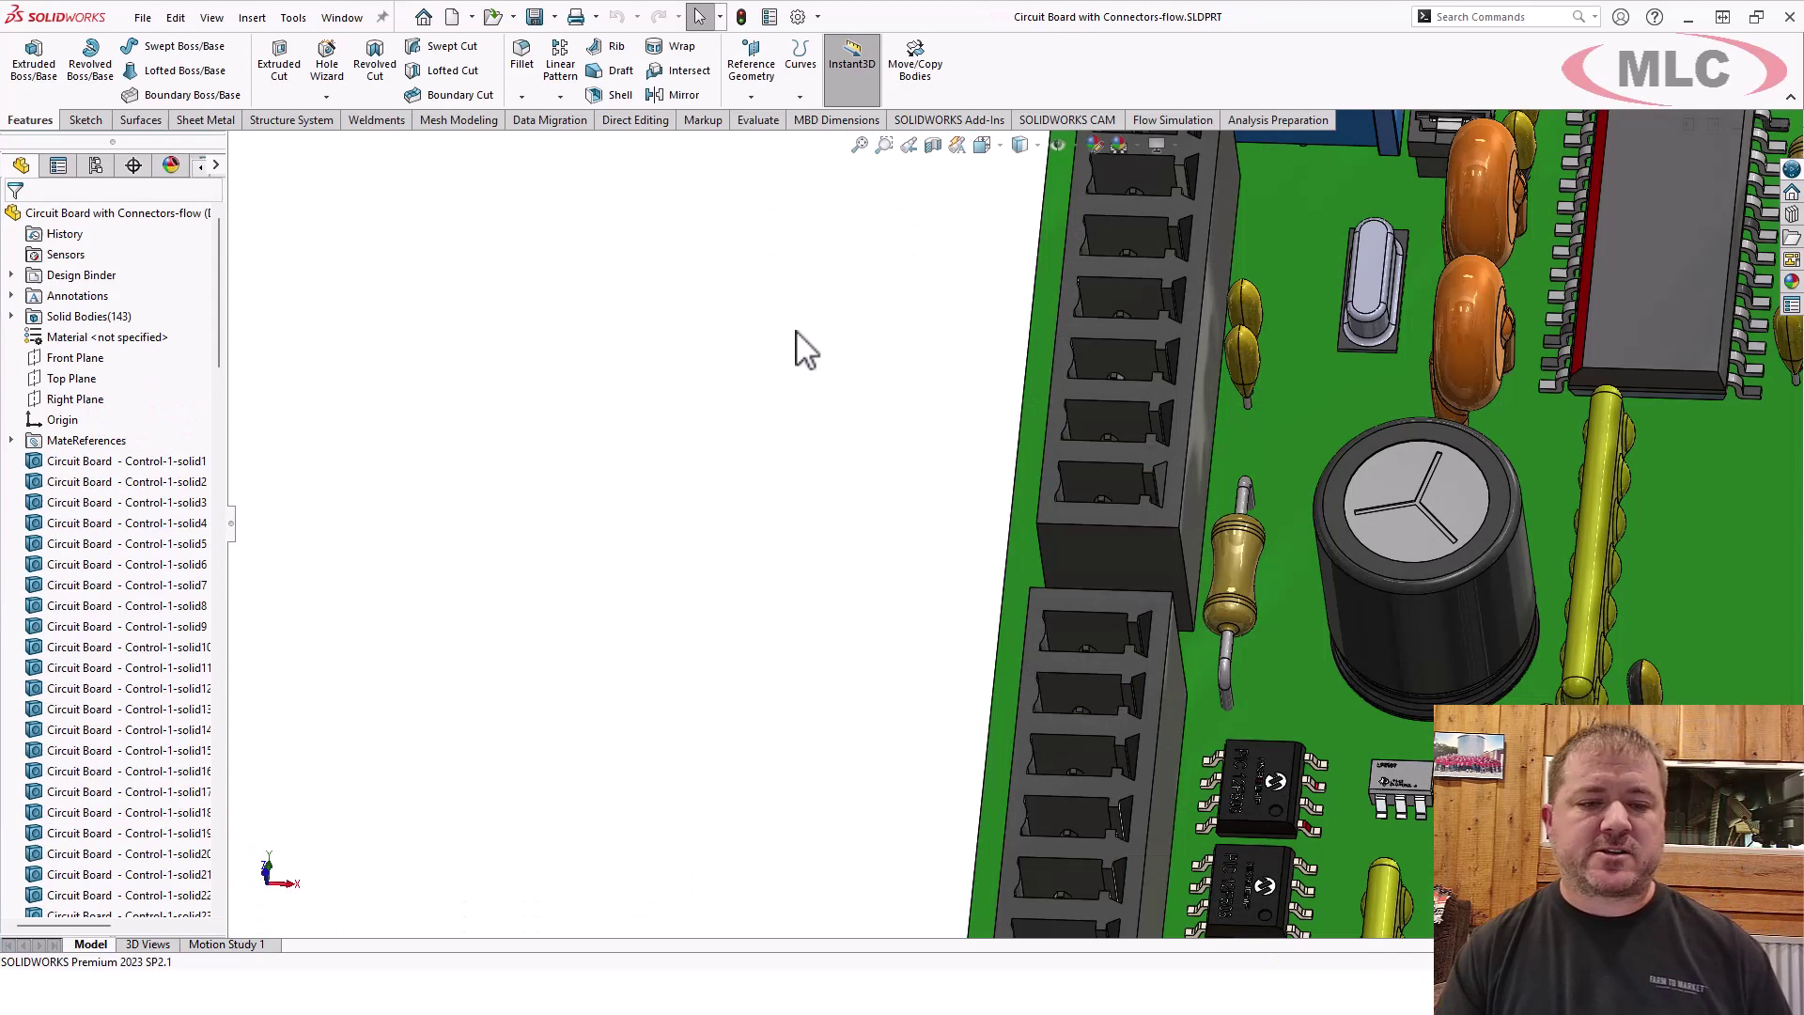
Step: Hide all the connector and component bodies, leaving only the bare circuit board
key(f)
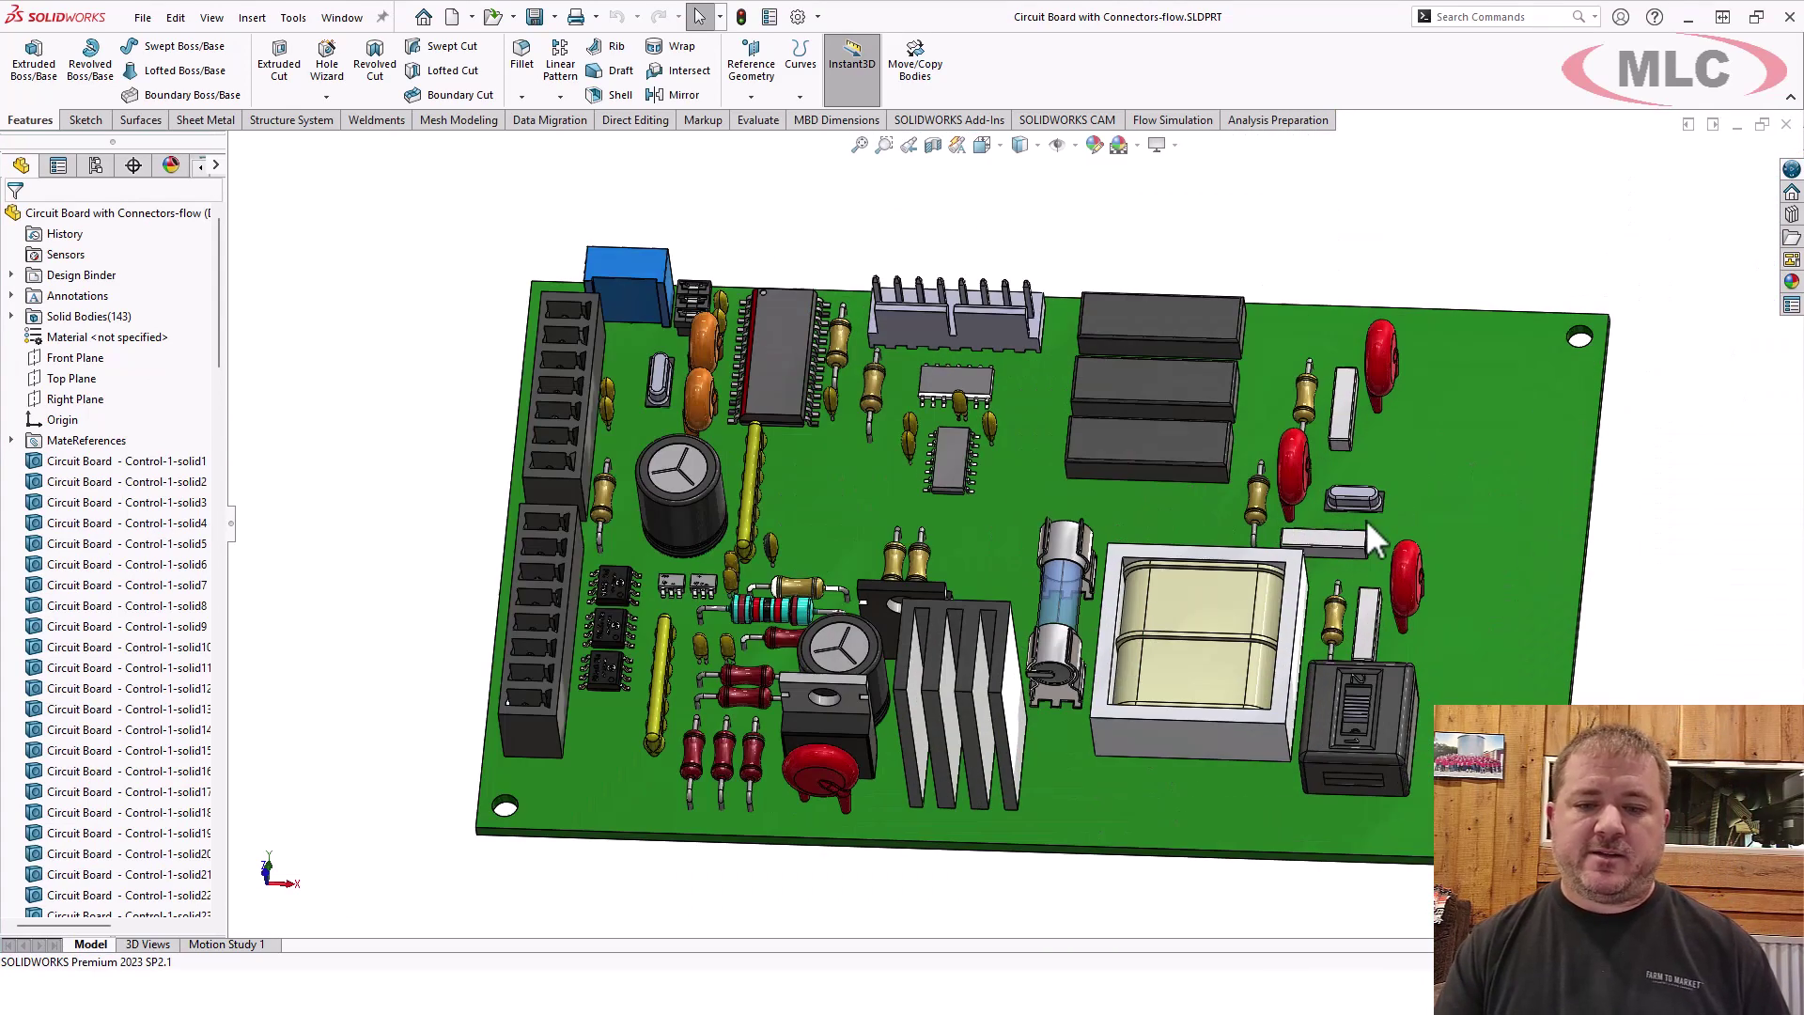
click(1419, 432)
click(169, 481)
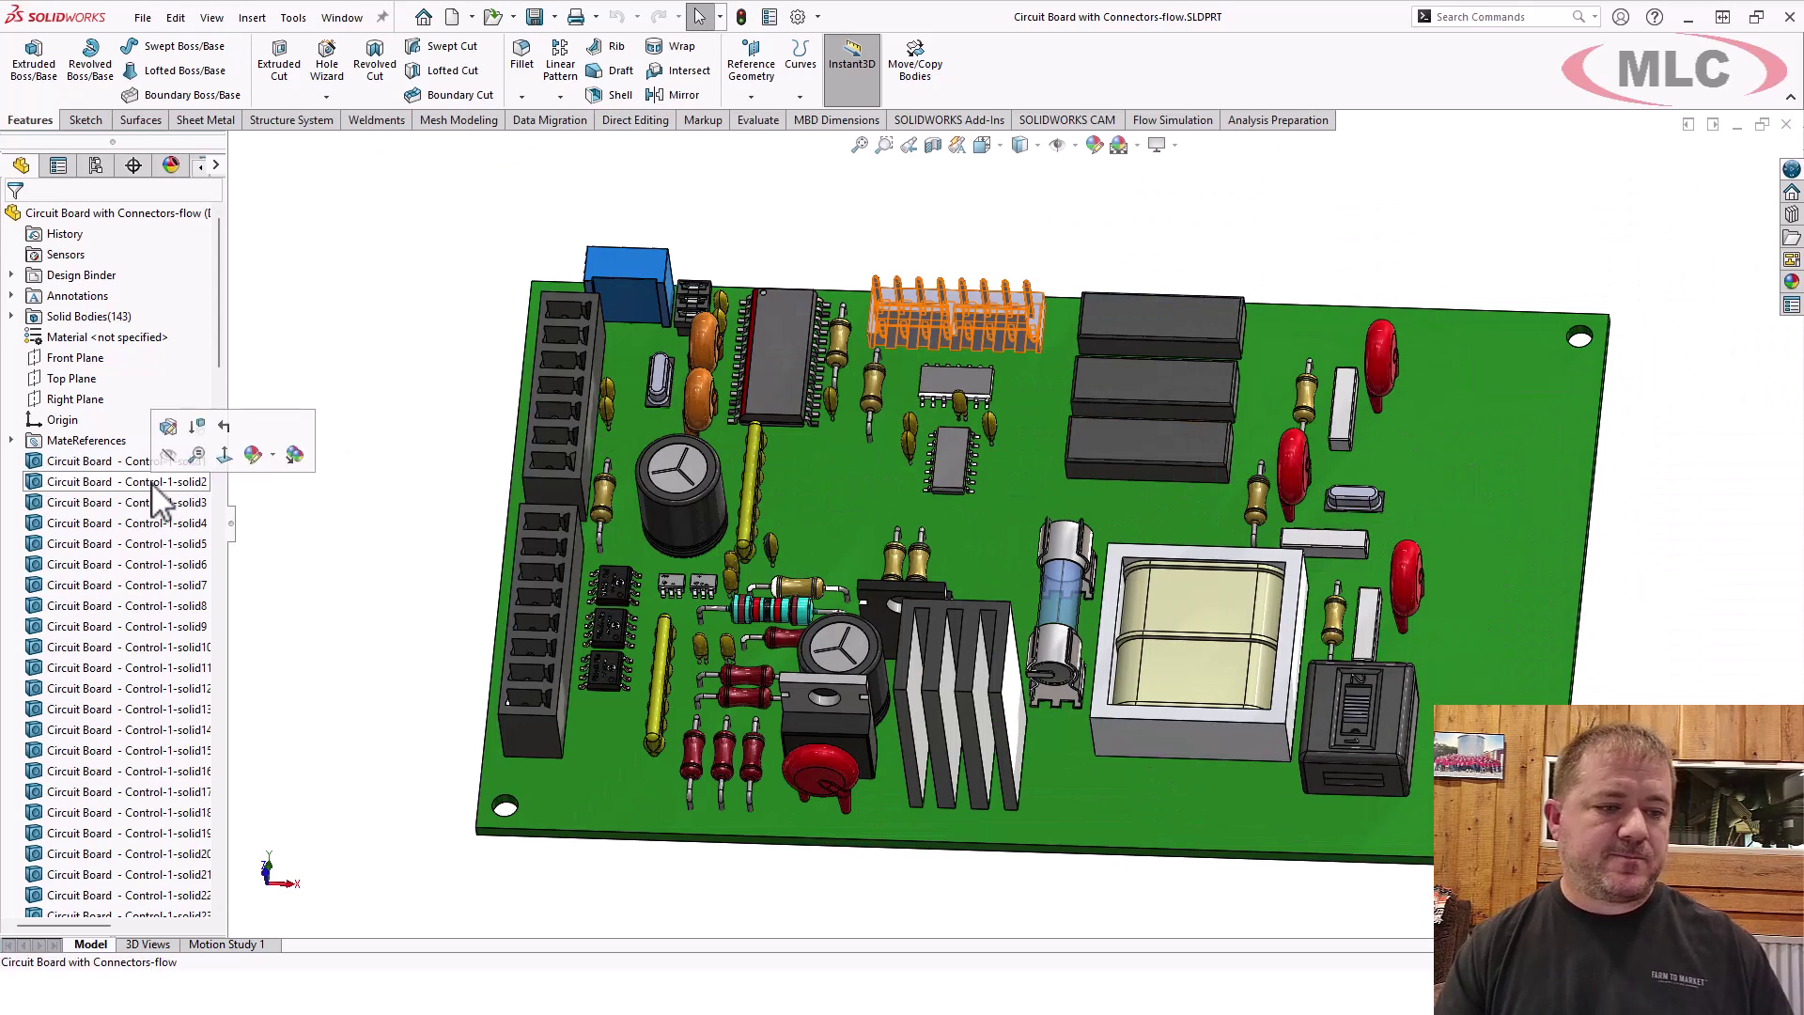
scroll(122, 526, down, 2)
scroll(122, 543, down, 20)
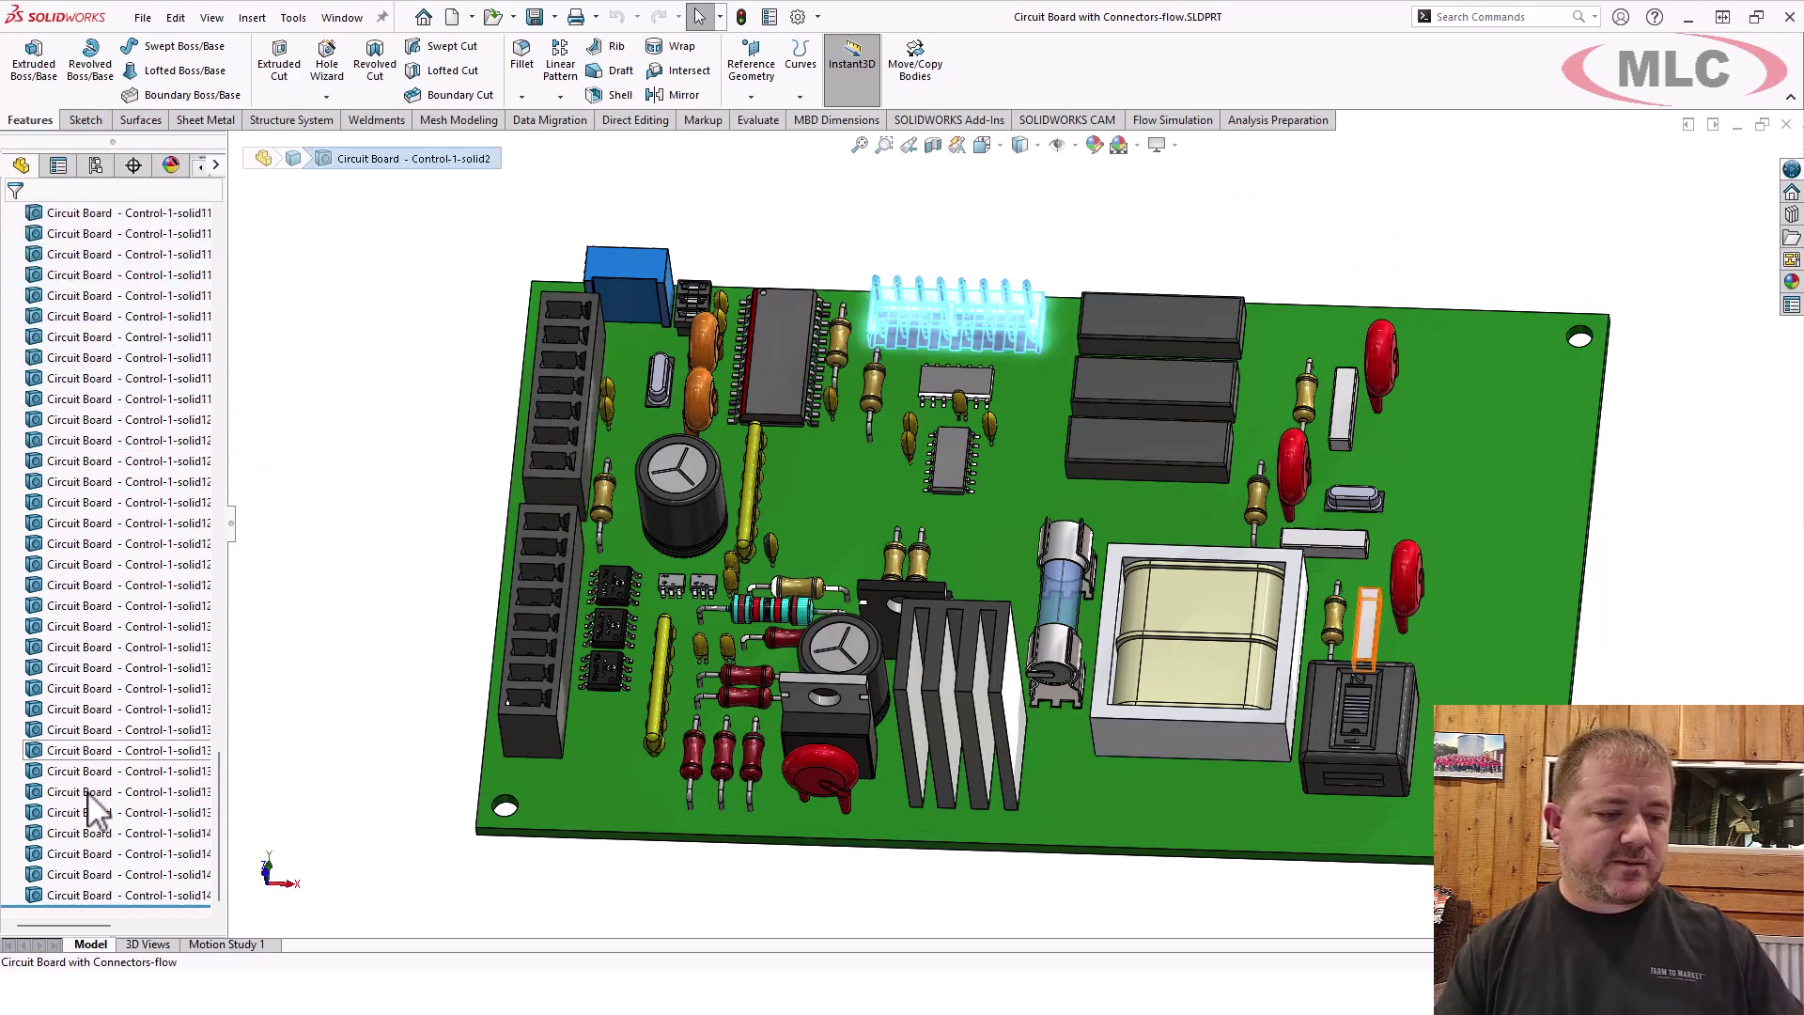
shift+click(84, 895)
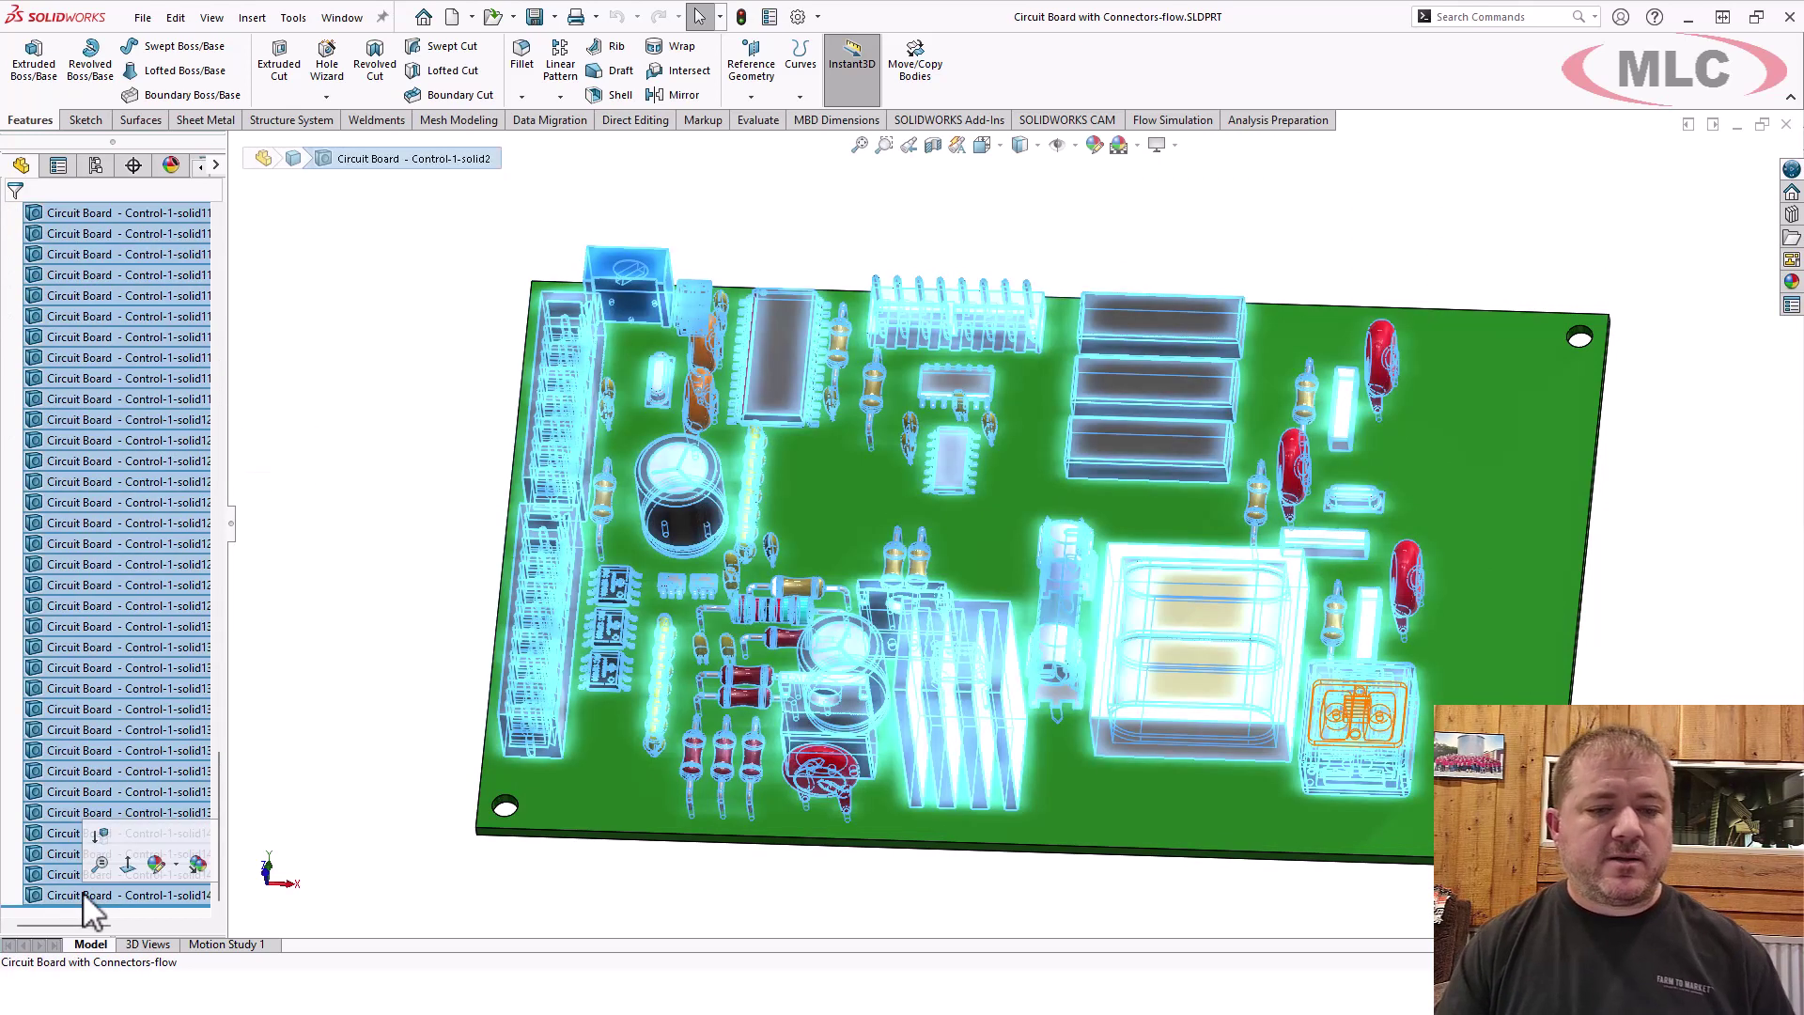
click(90, 829)
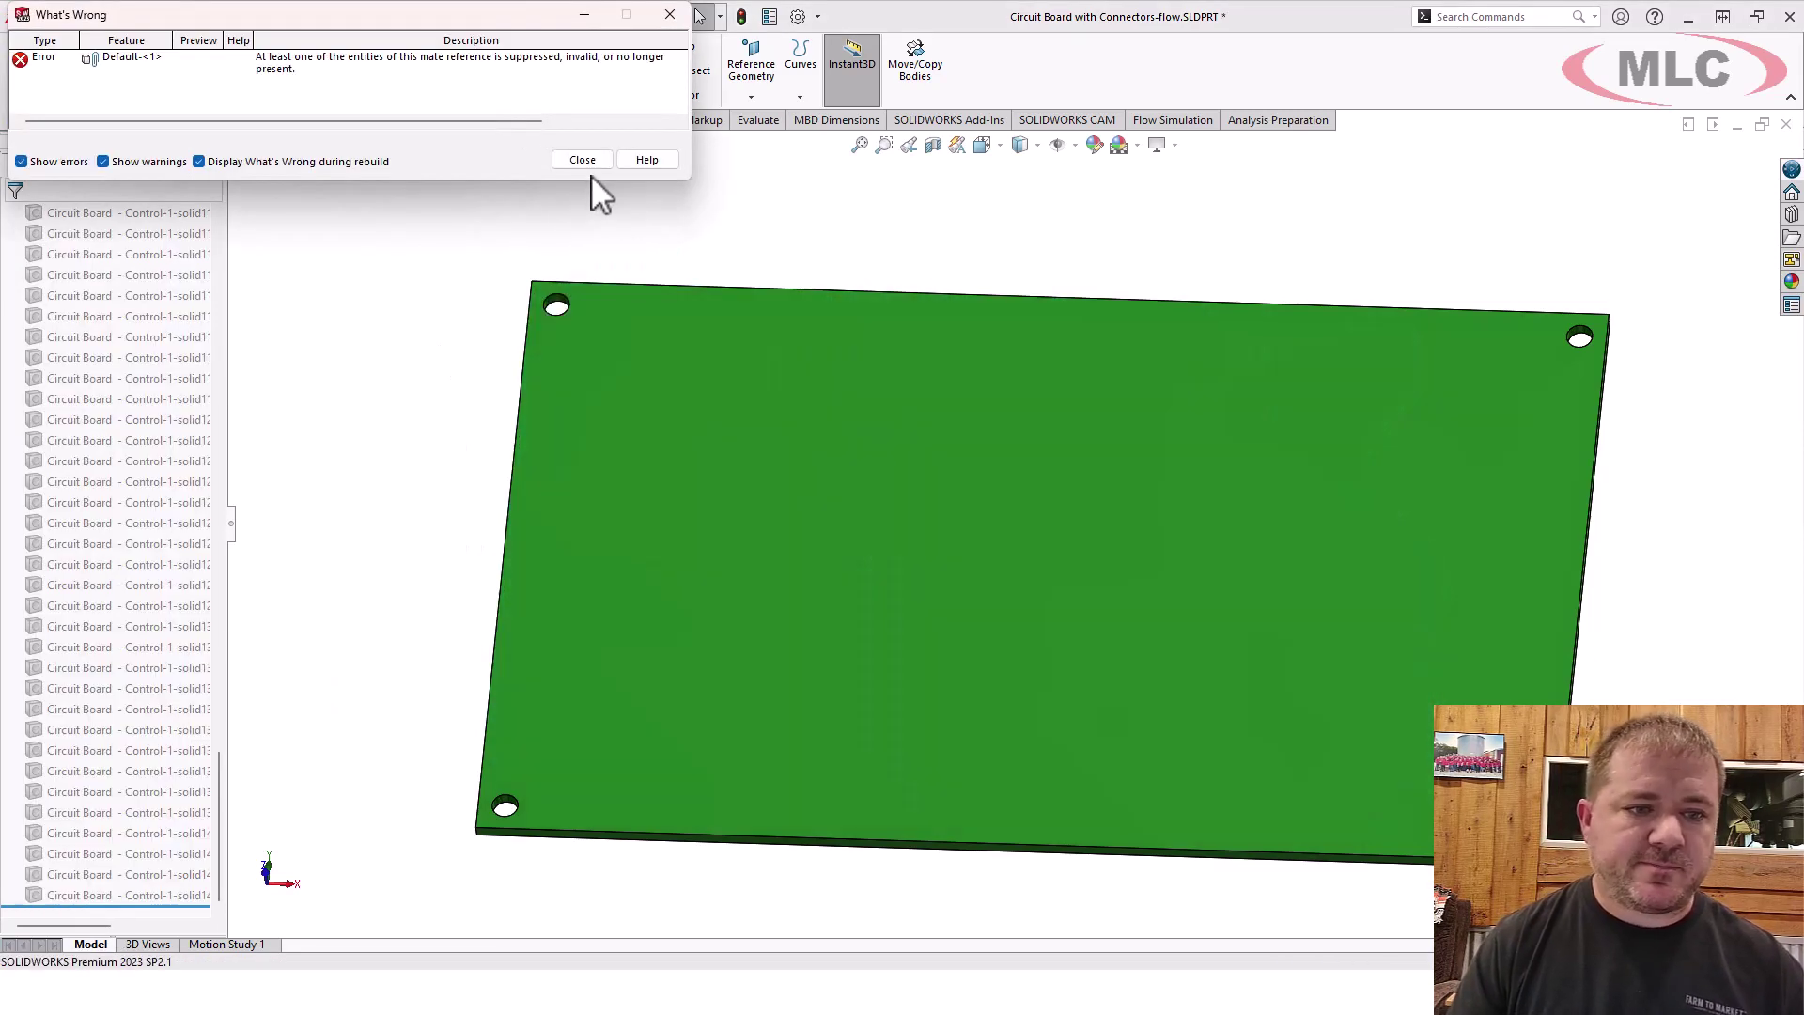
Step: Delete the broken Default-<1> mate reference under MateReferences, then close the part
click(583, 160)
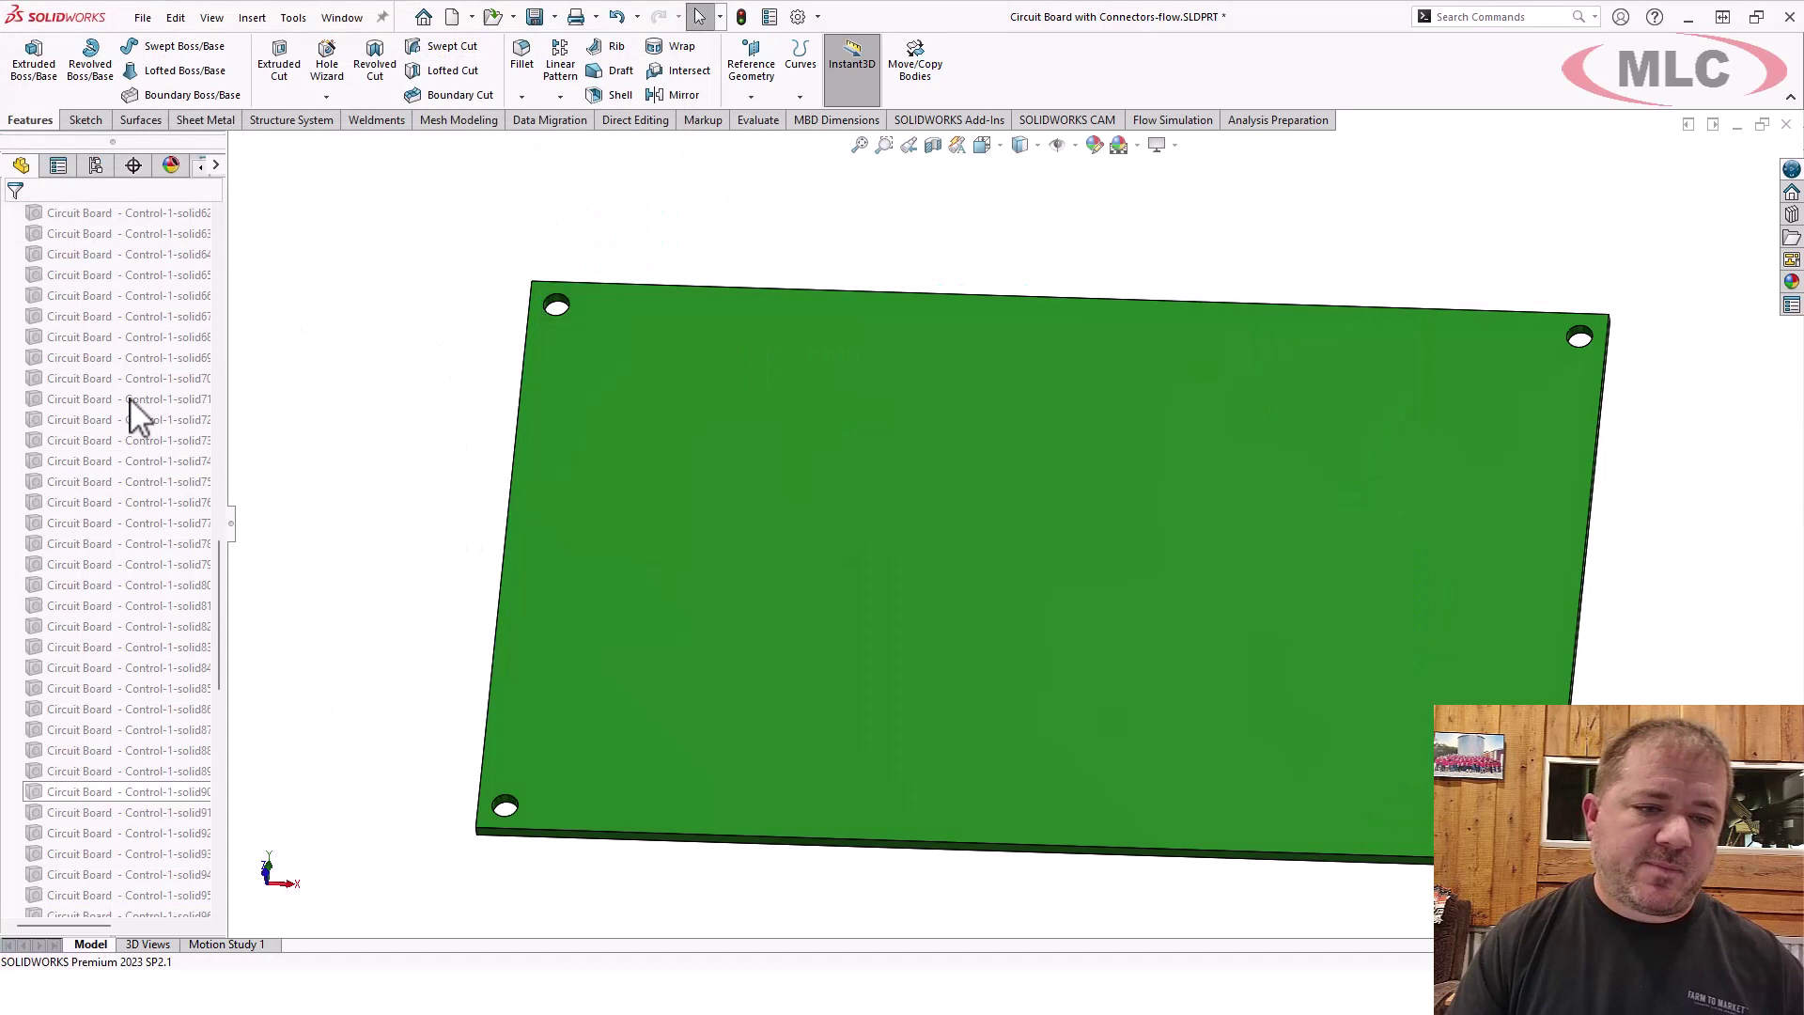
scroll(111, 399, up, 10)
click(11, 440)
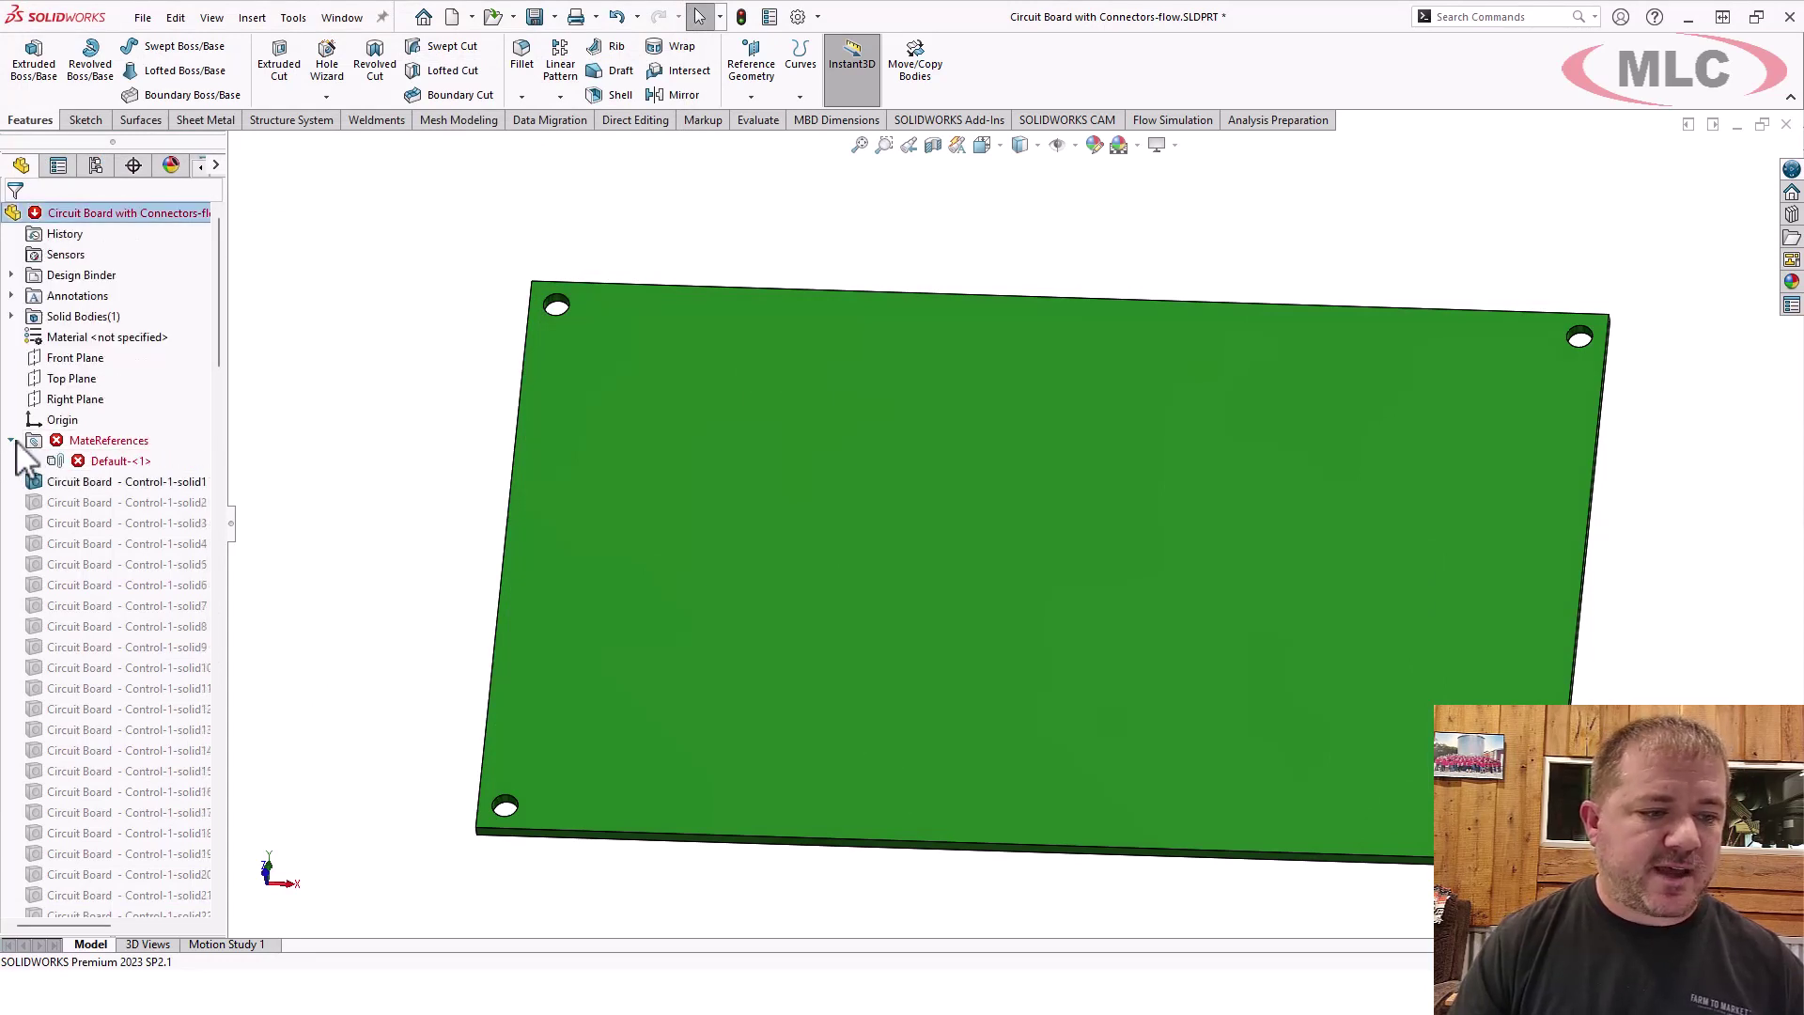
click(66, 462)
key(Delete)
key(Return)
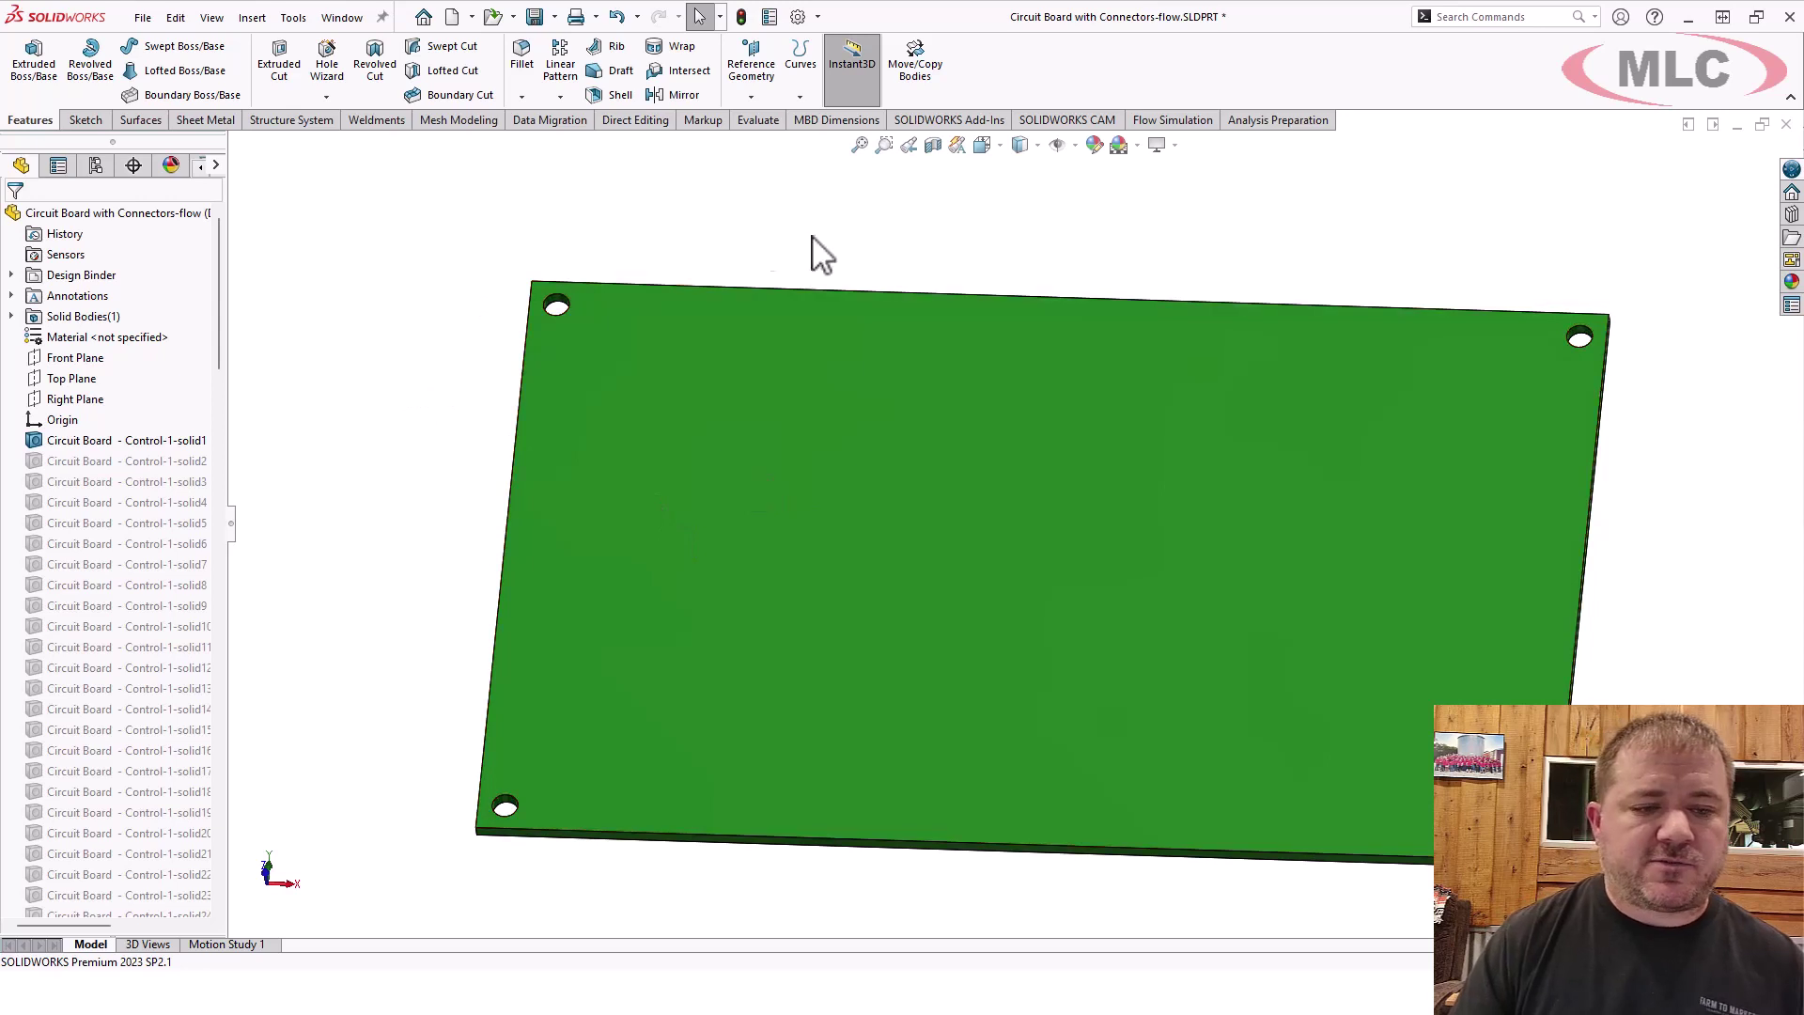
mouse_move(945, 260)
middle_down()
mouse_move(932, 282)
mouse_move(911, 269)
mouse_move(928, 252)
middle_up()
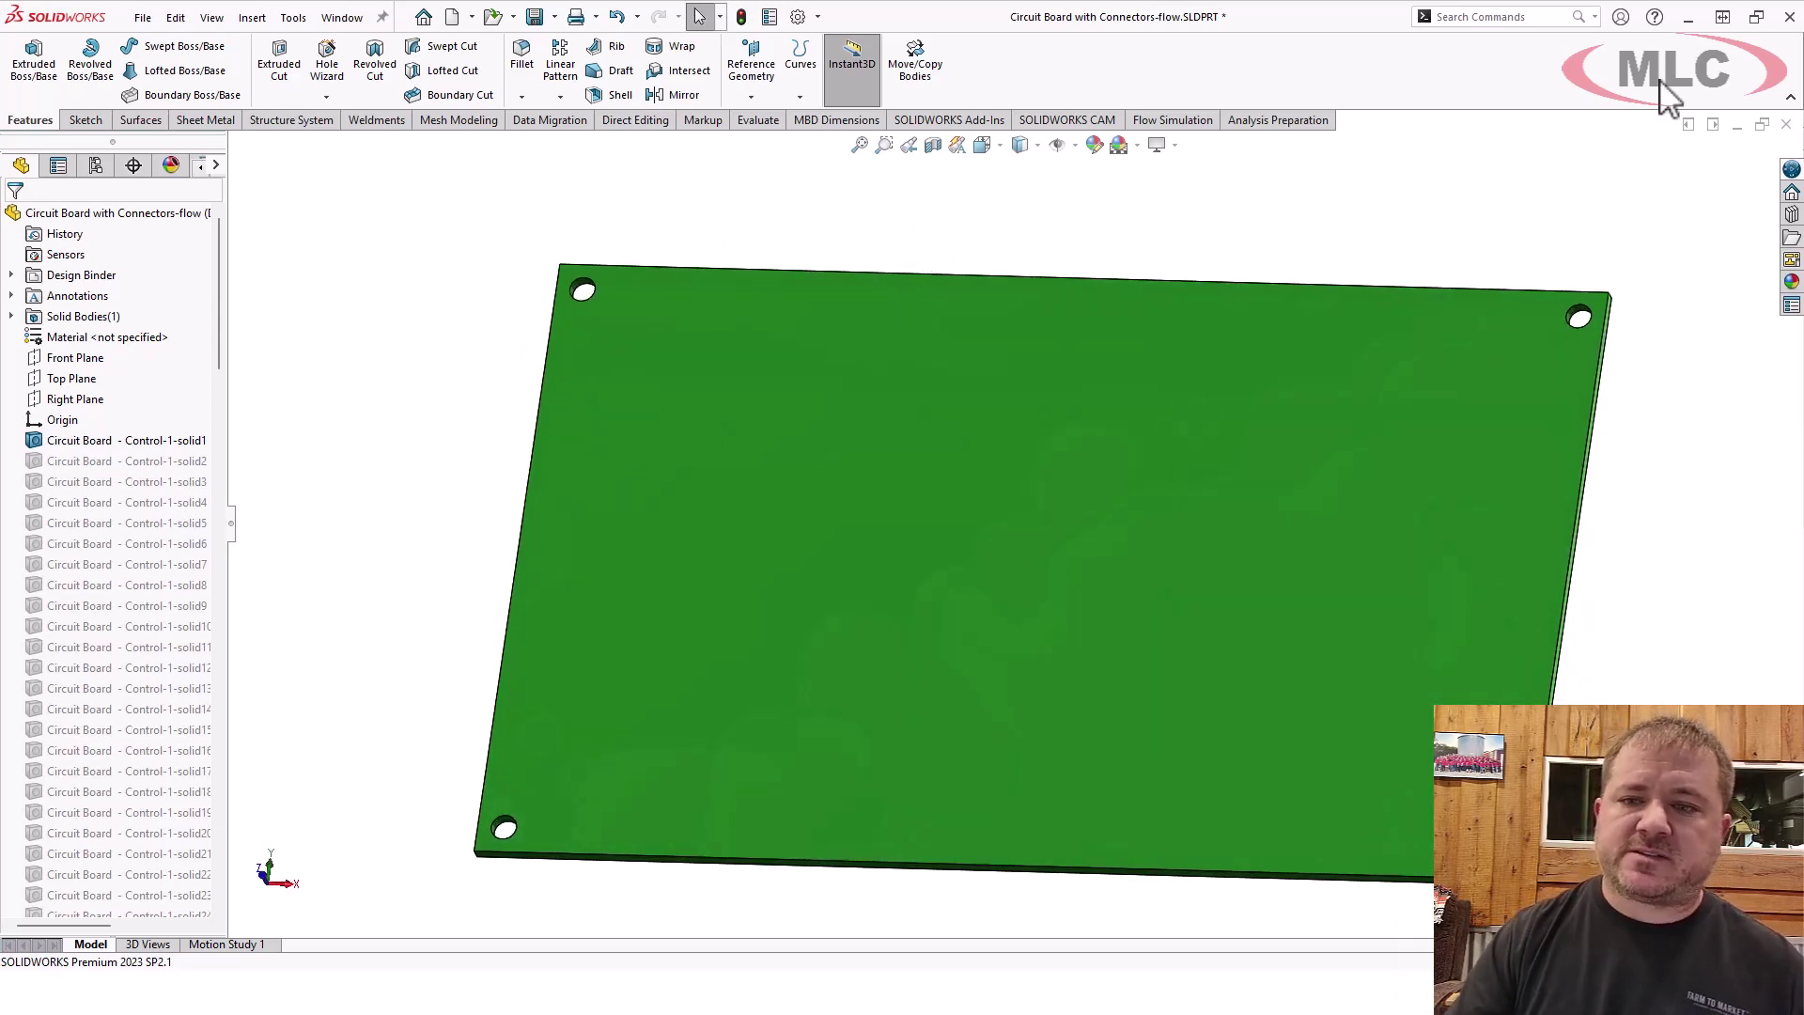
click(1786, 124)
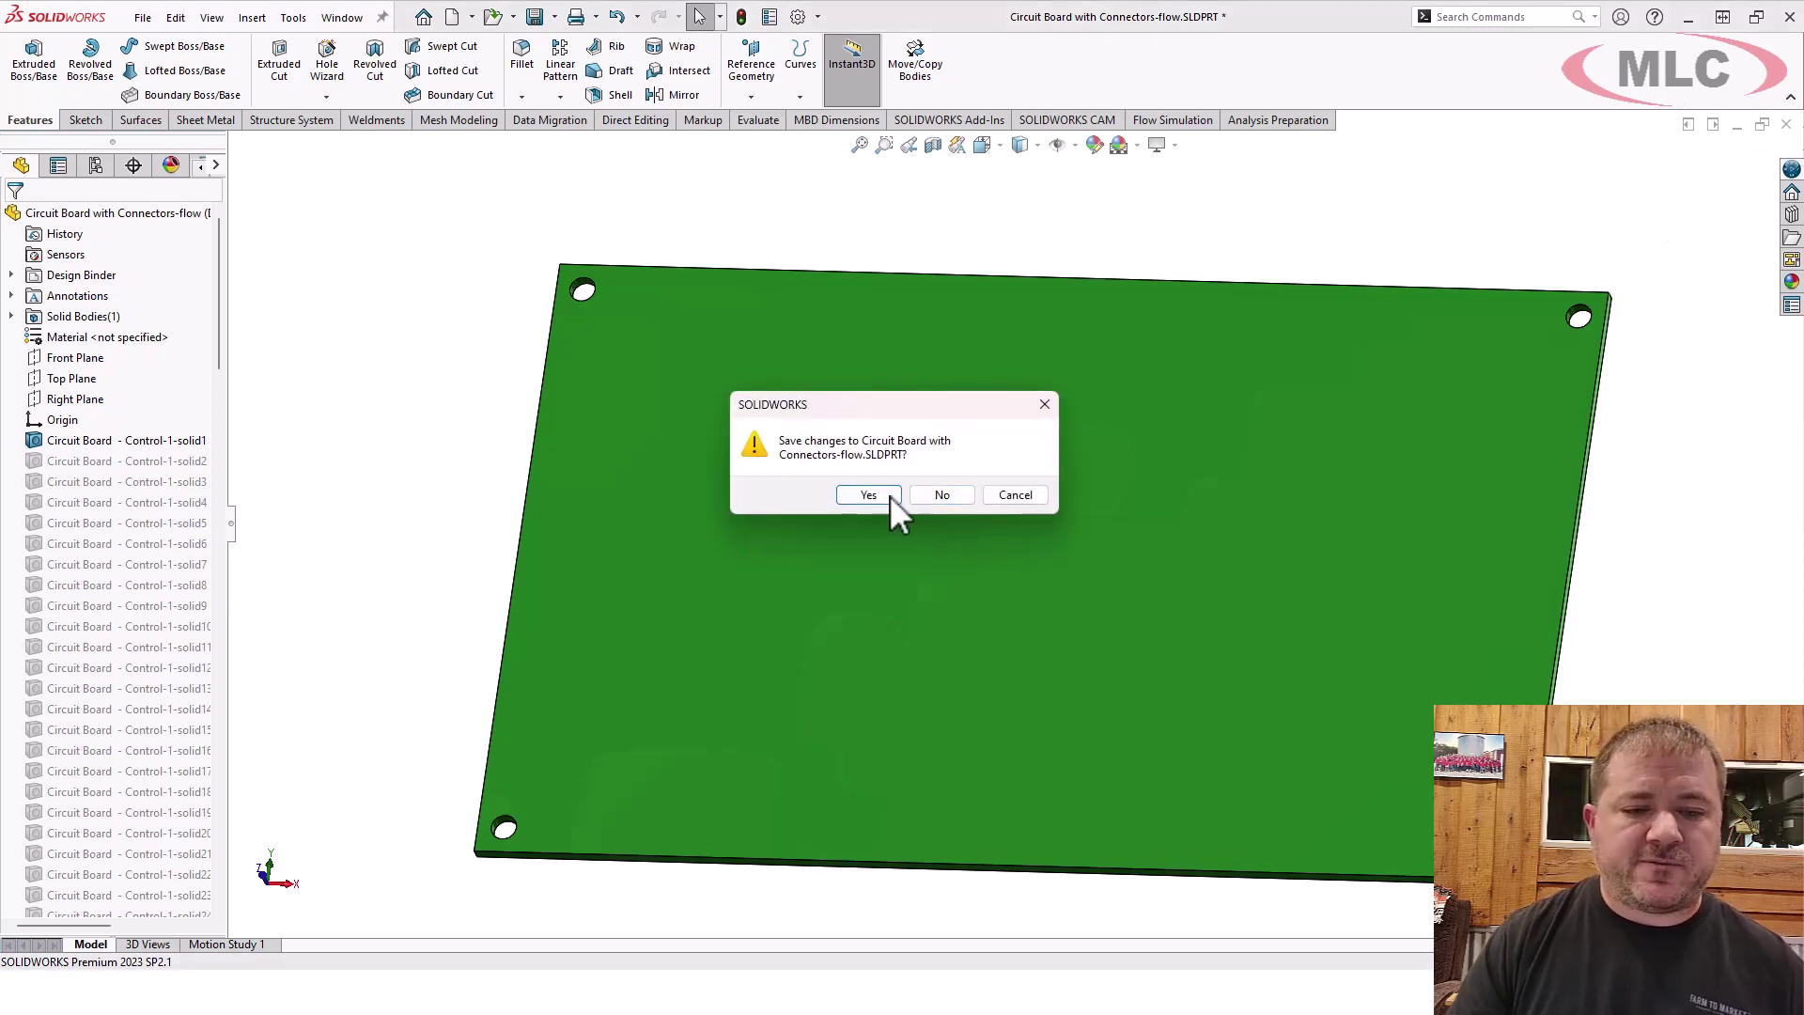
Step: Save the circuit board, orbit the 4890-flow cabinet, and select the 22708-flow contactor
click(889, 494)
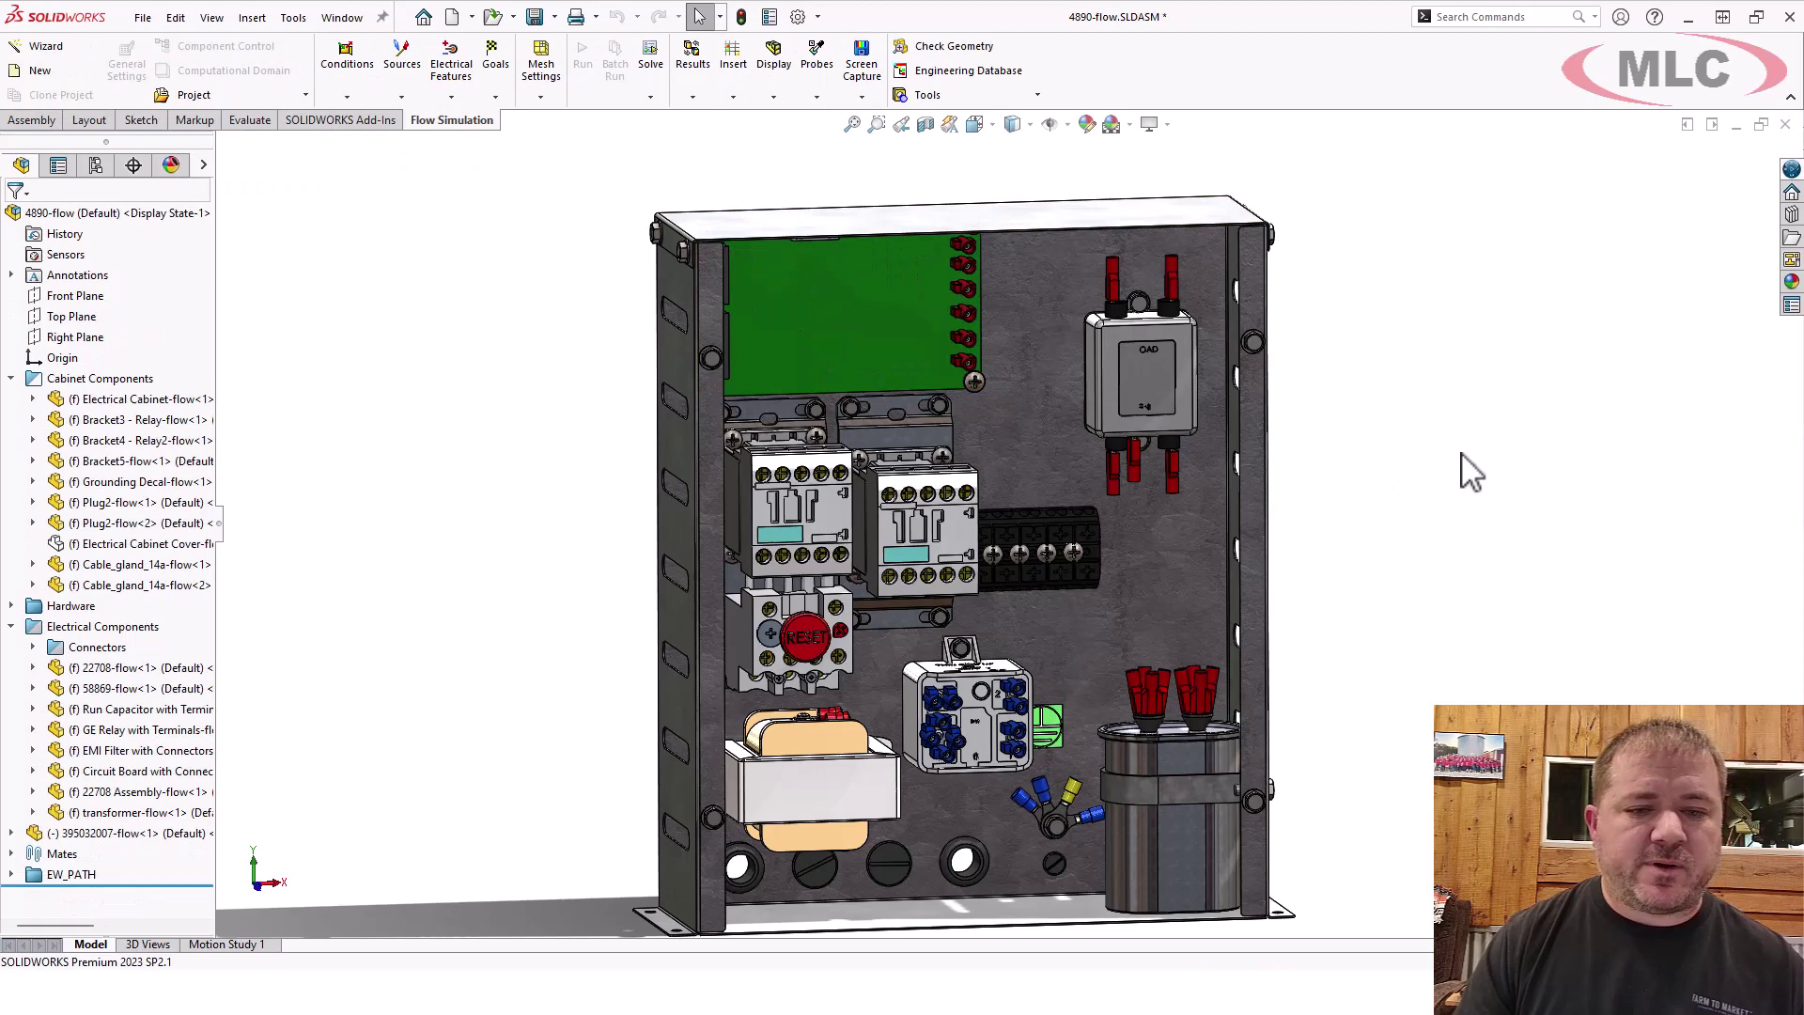
scroll(1471, 474, up, 2)
middle_drag(1454, 488, 1363, 691)
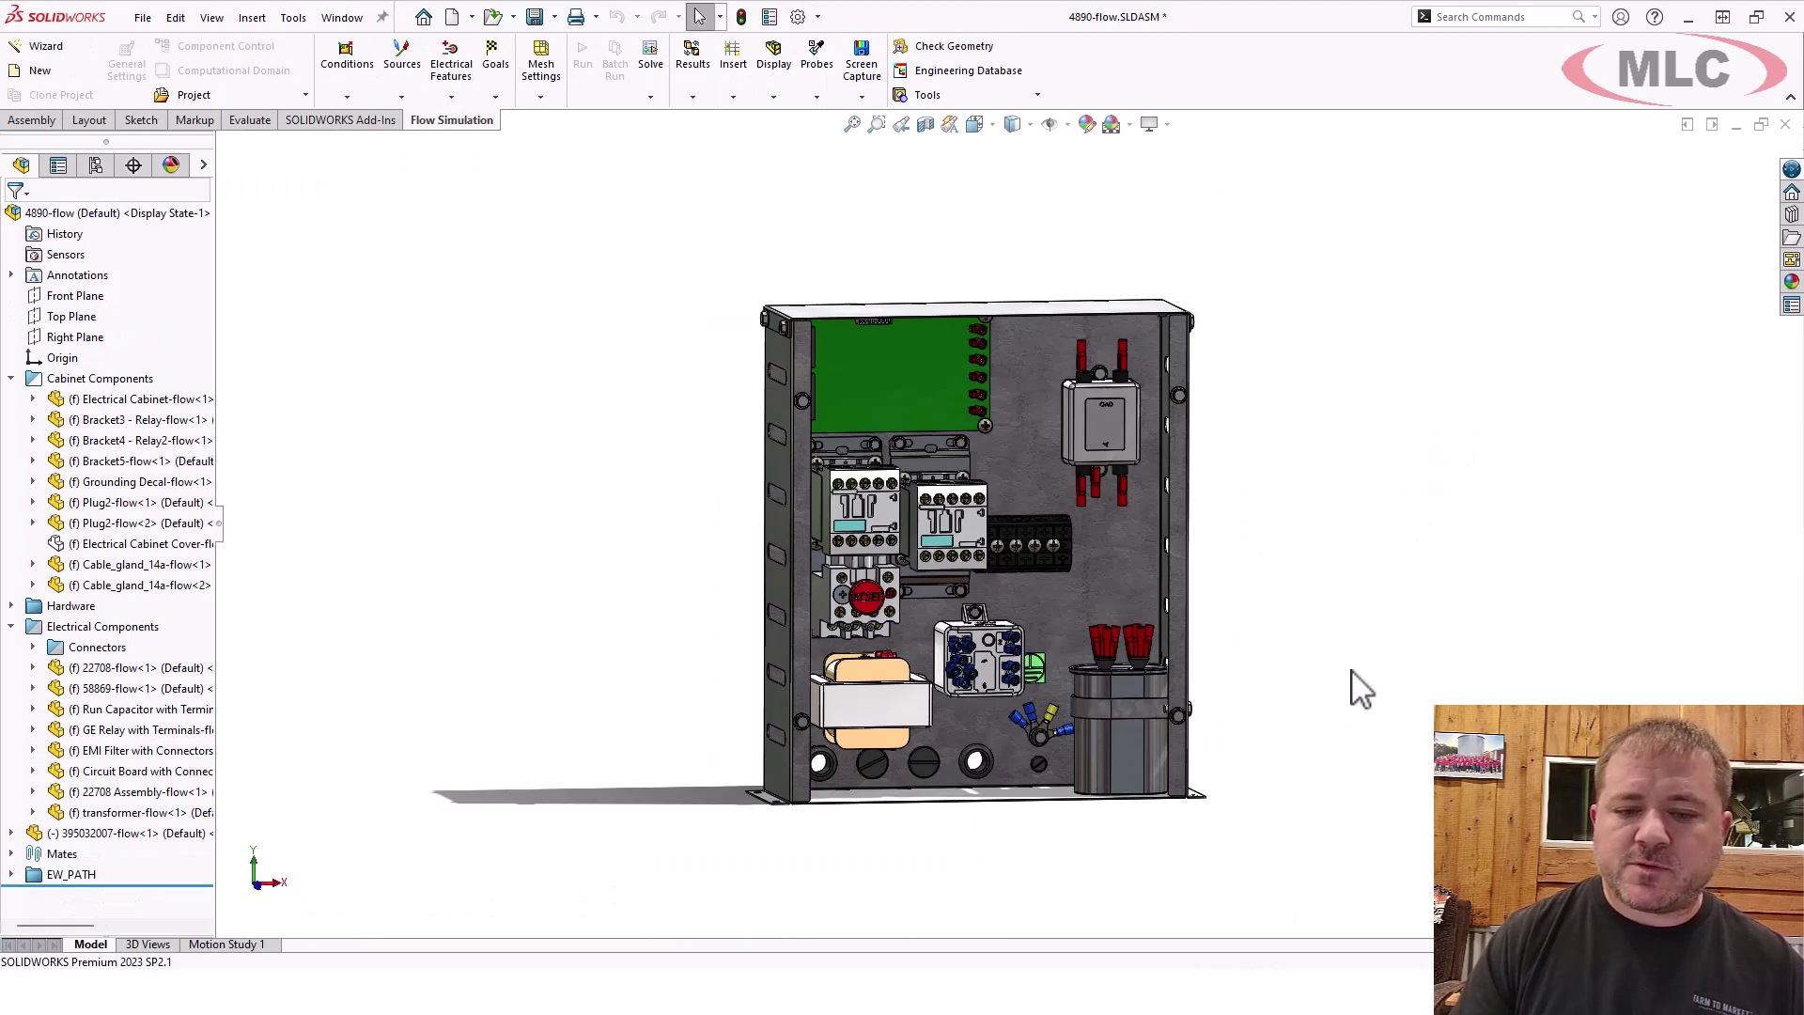
scroll(1081, 621, down, 2)
middle_drag(1078, 401, 1295, 434)
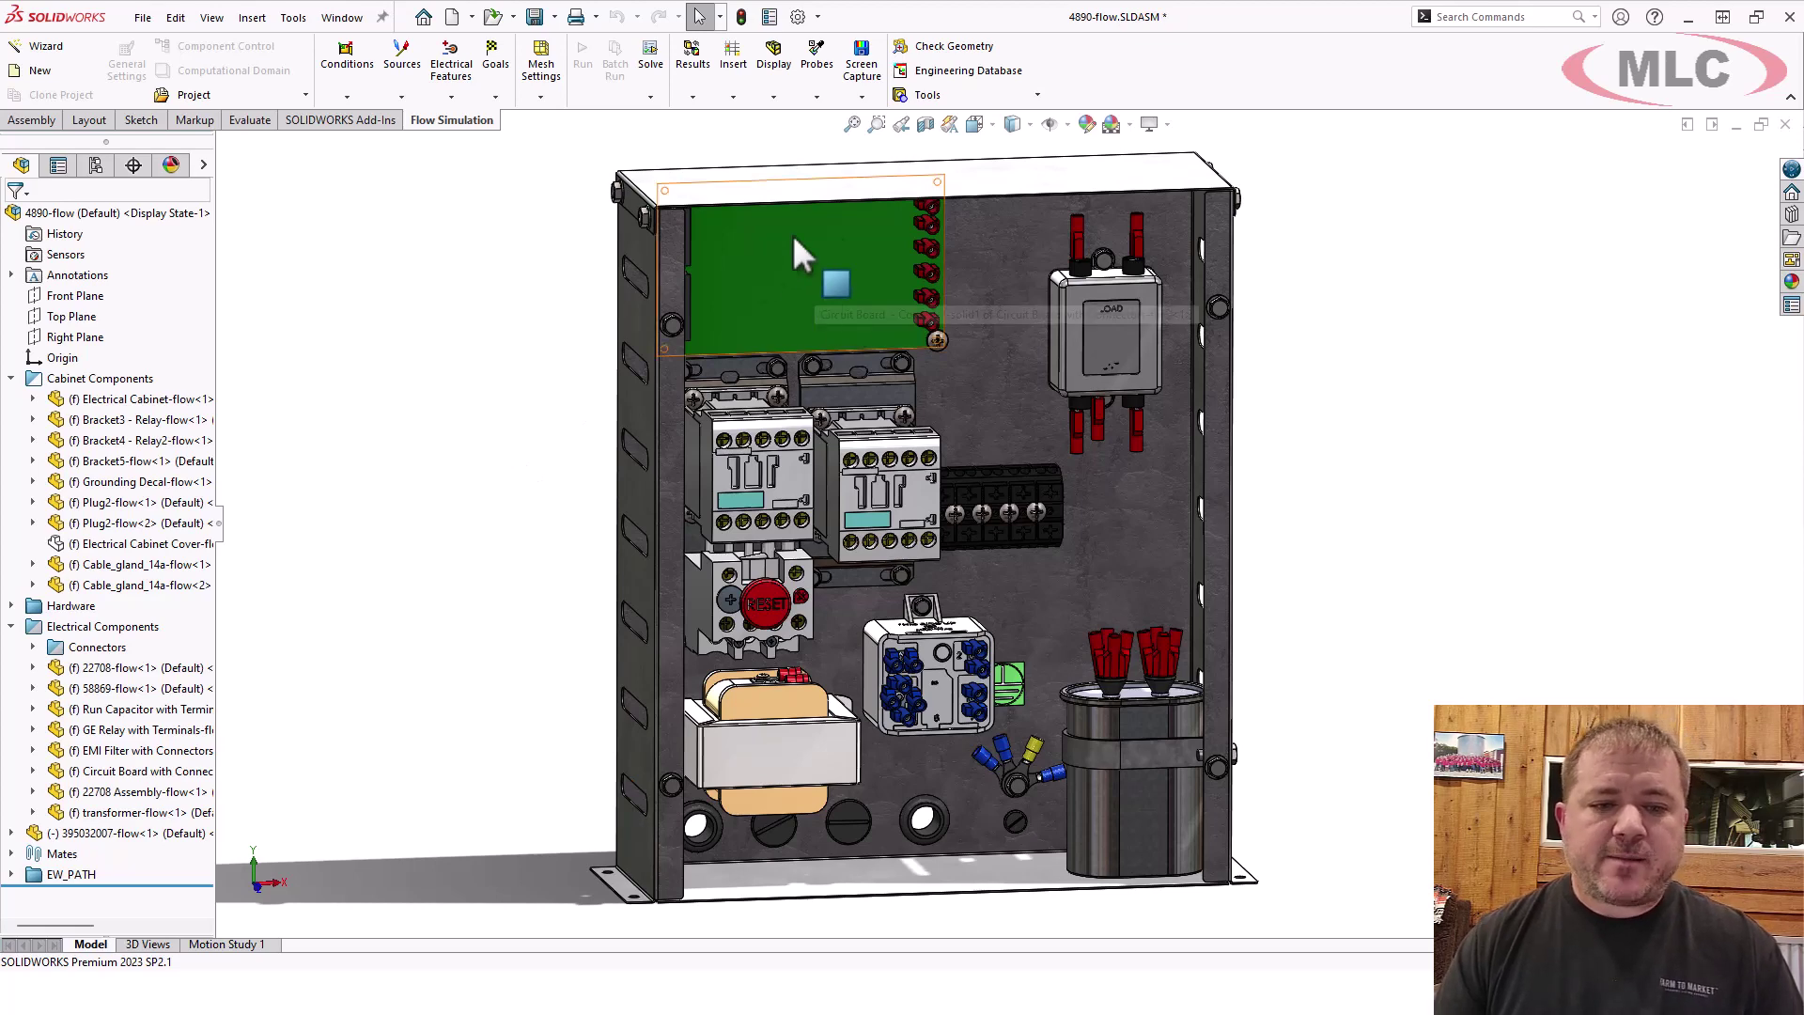
click(910, 500)
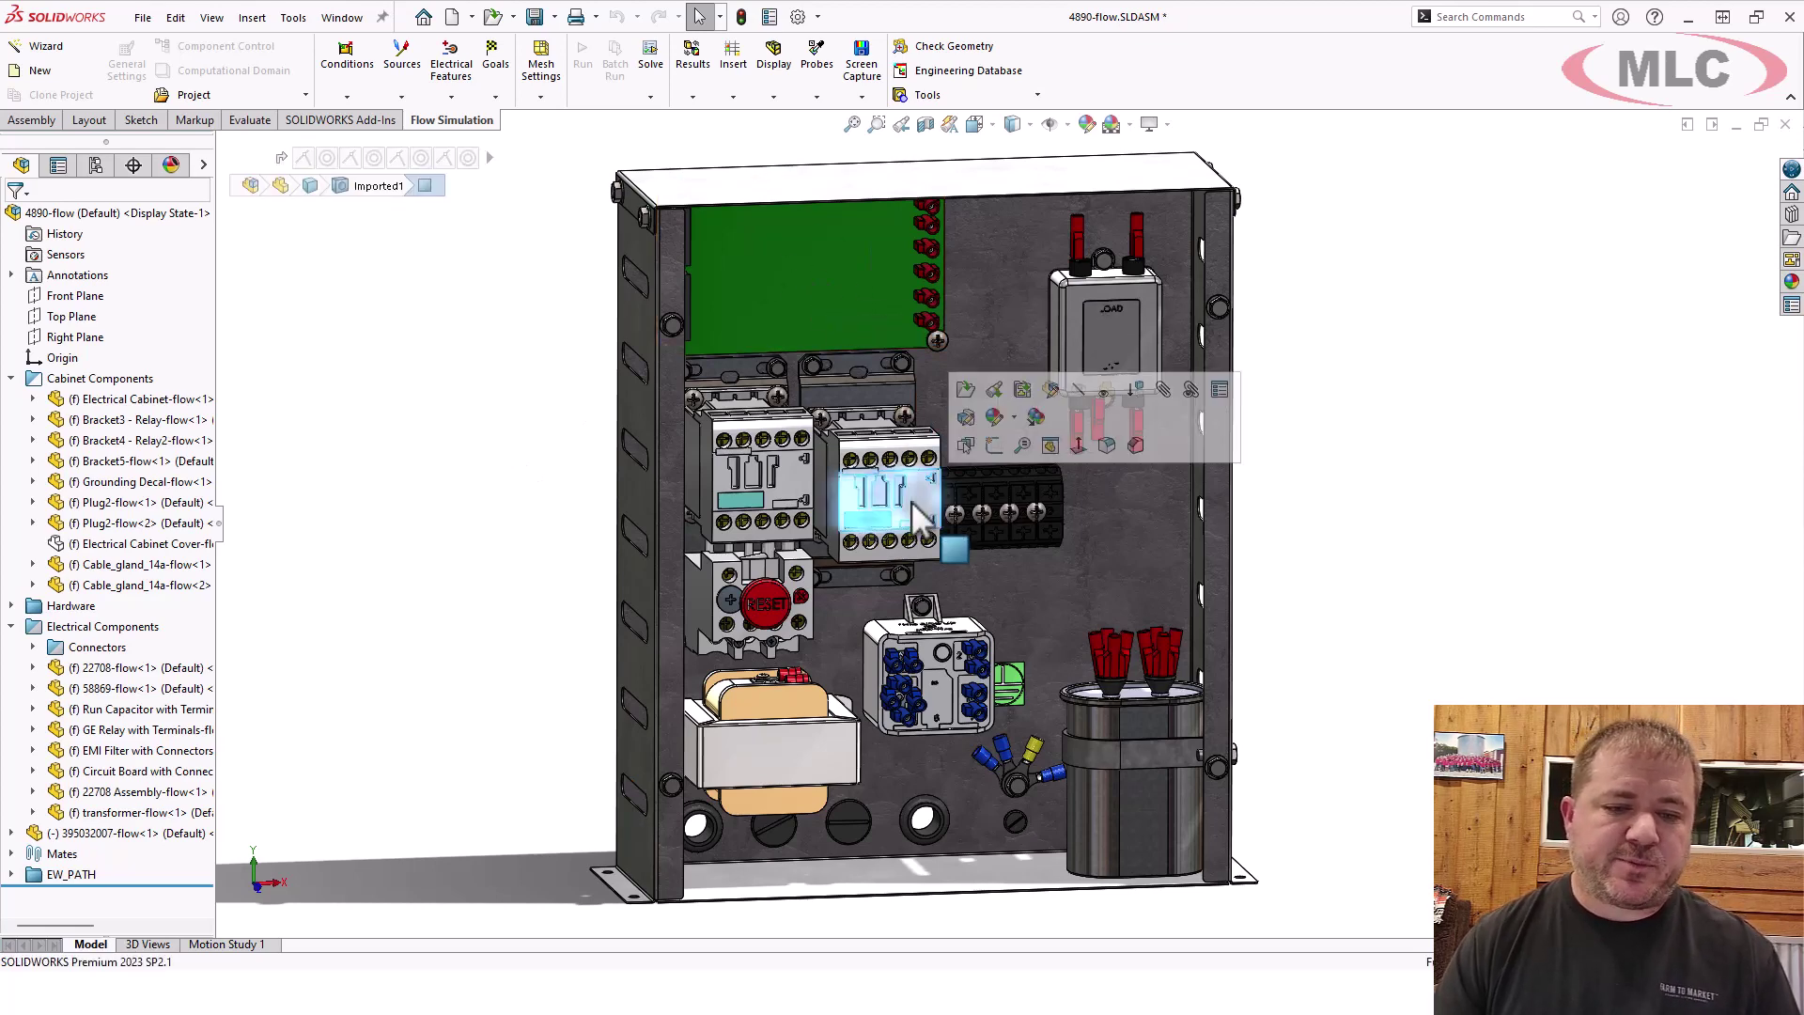
Step: Open the 22708-flow contactor as a part, inspect its terminal holes, and launch Defeature via a 'defeat' search
click(974, 384)
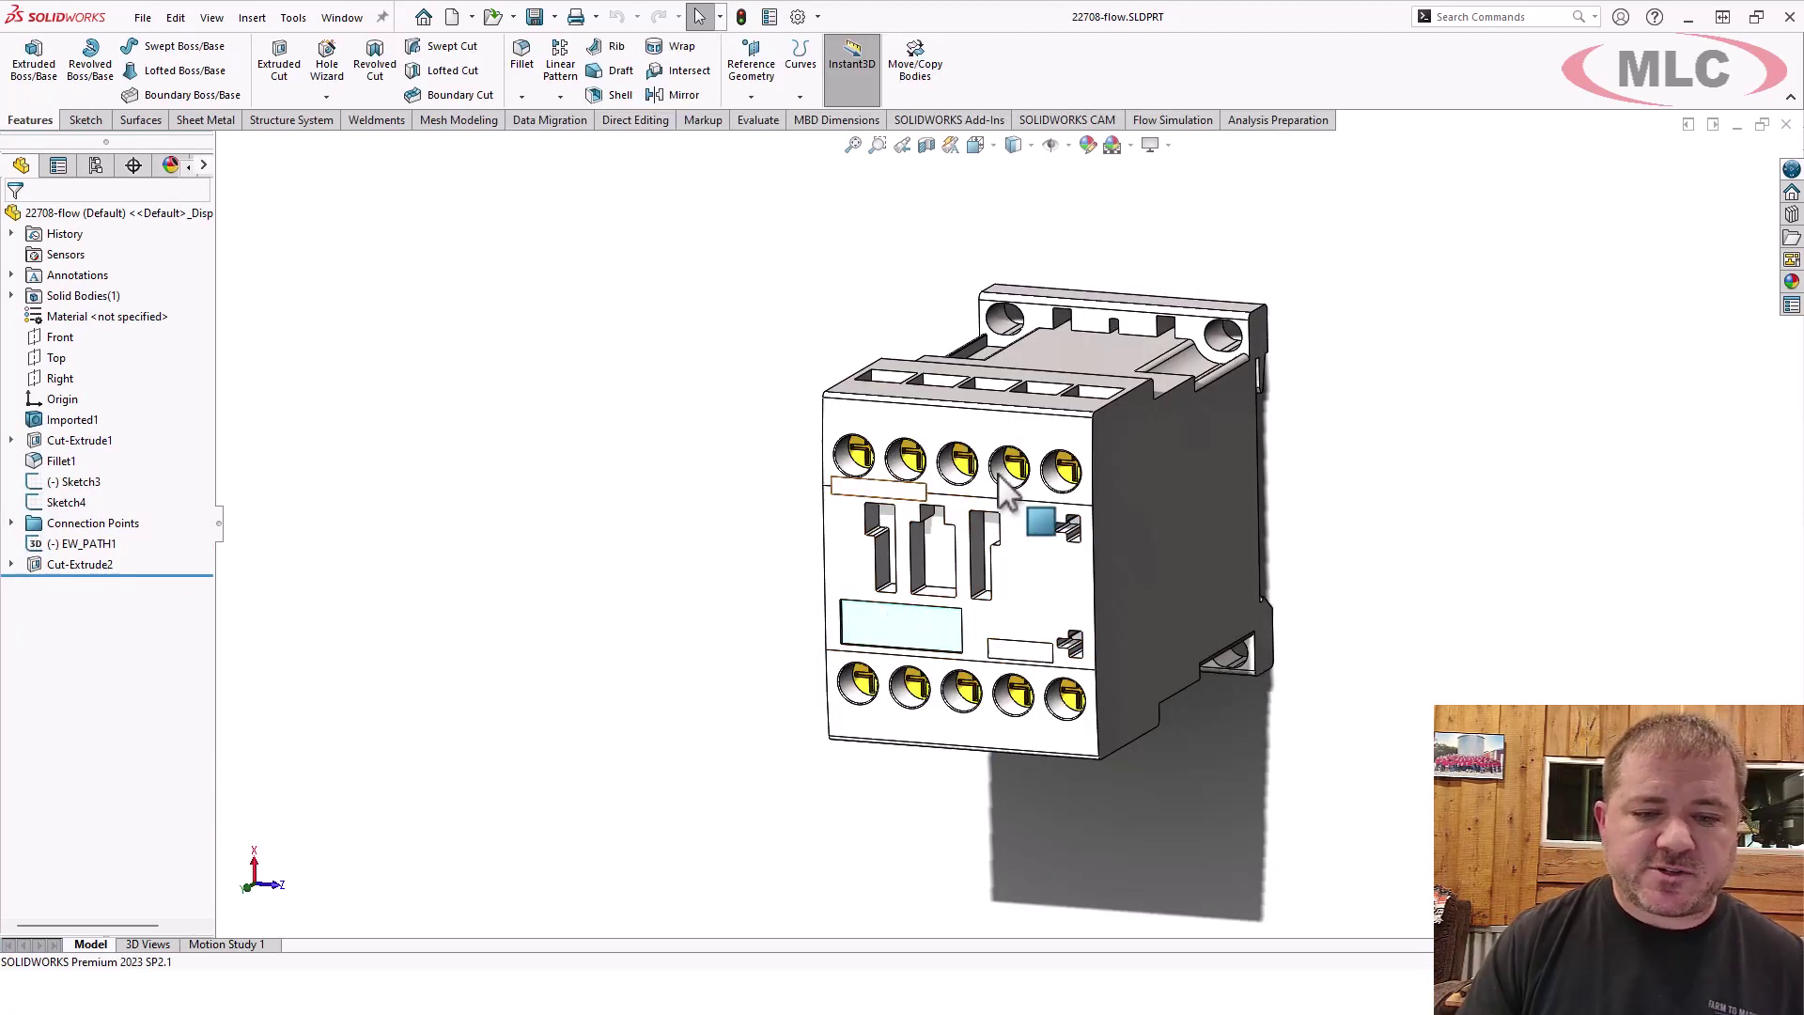
scroll(999, 473, down, 5)
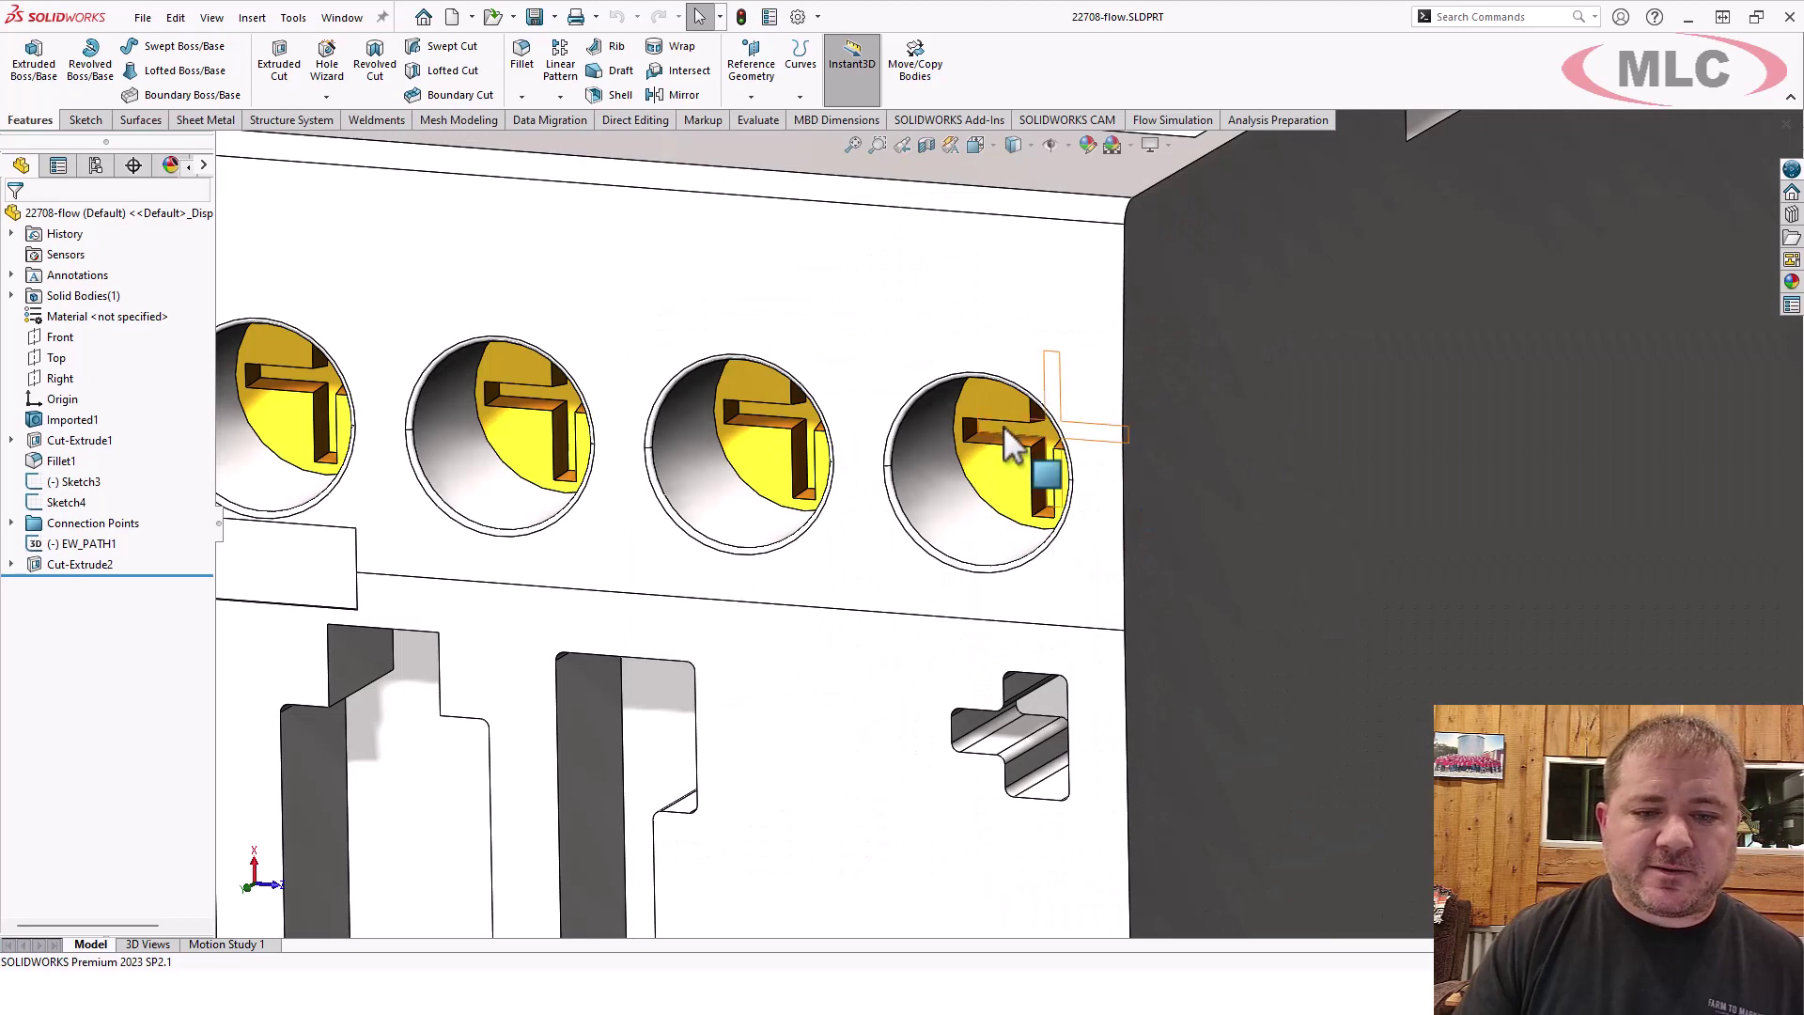
scroll(979, 778, up, 6)
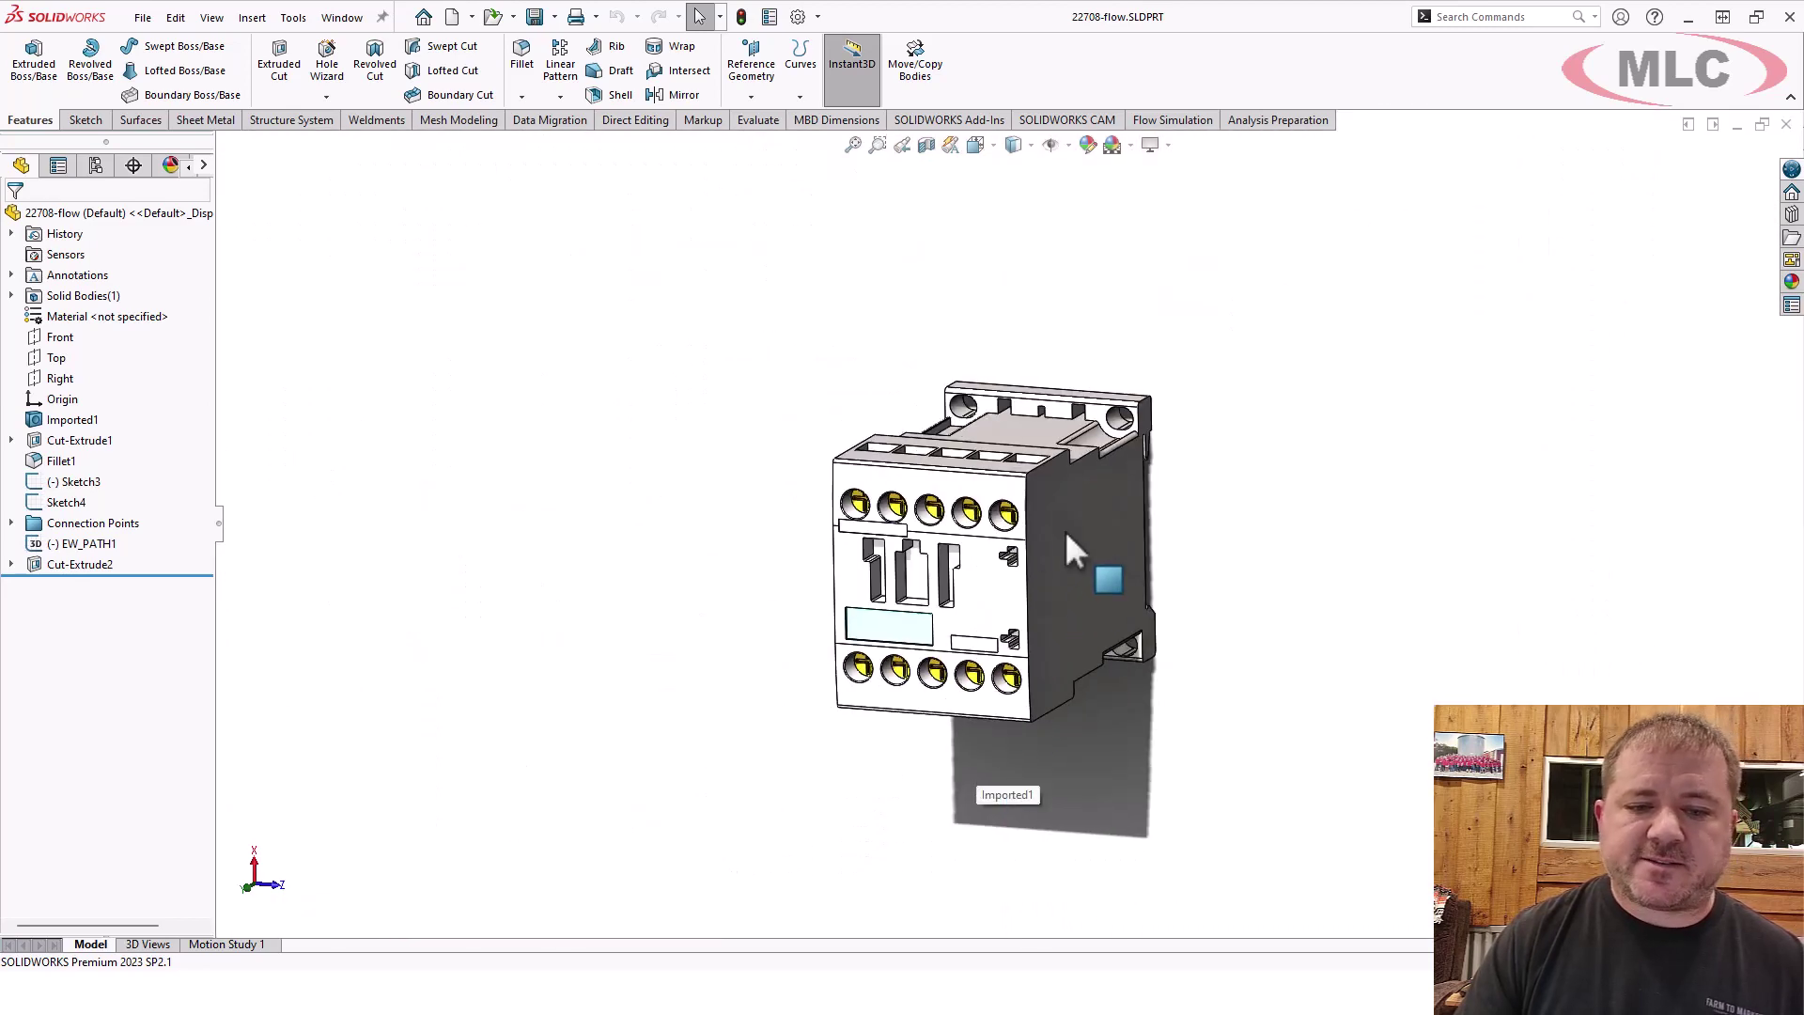
scroll(1063, 532, down, 3)
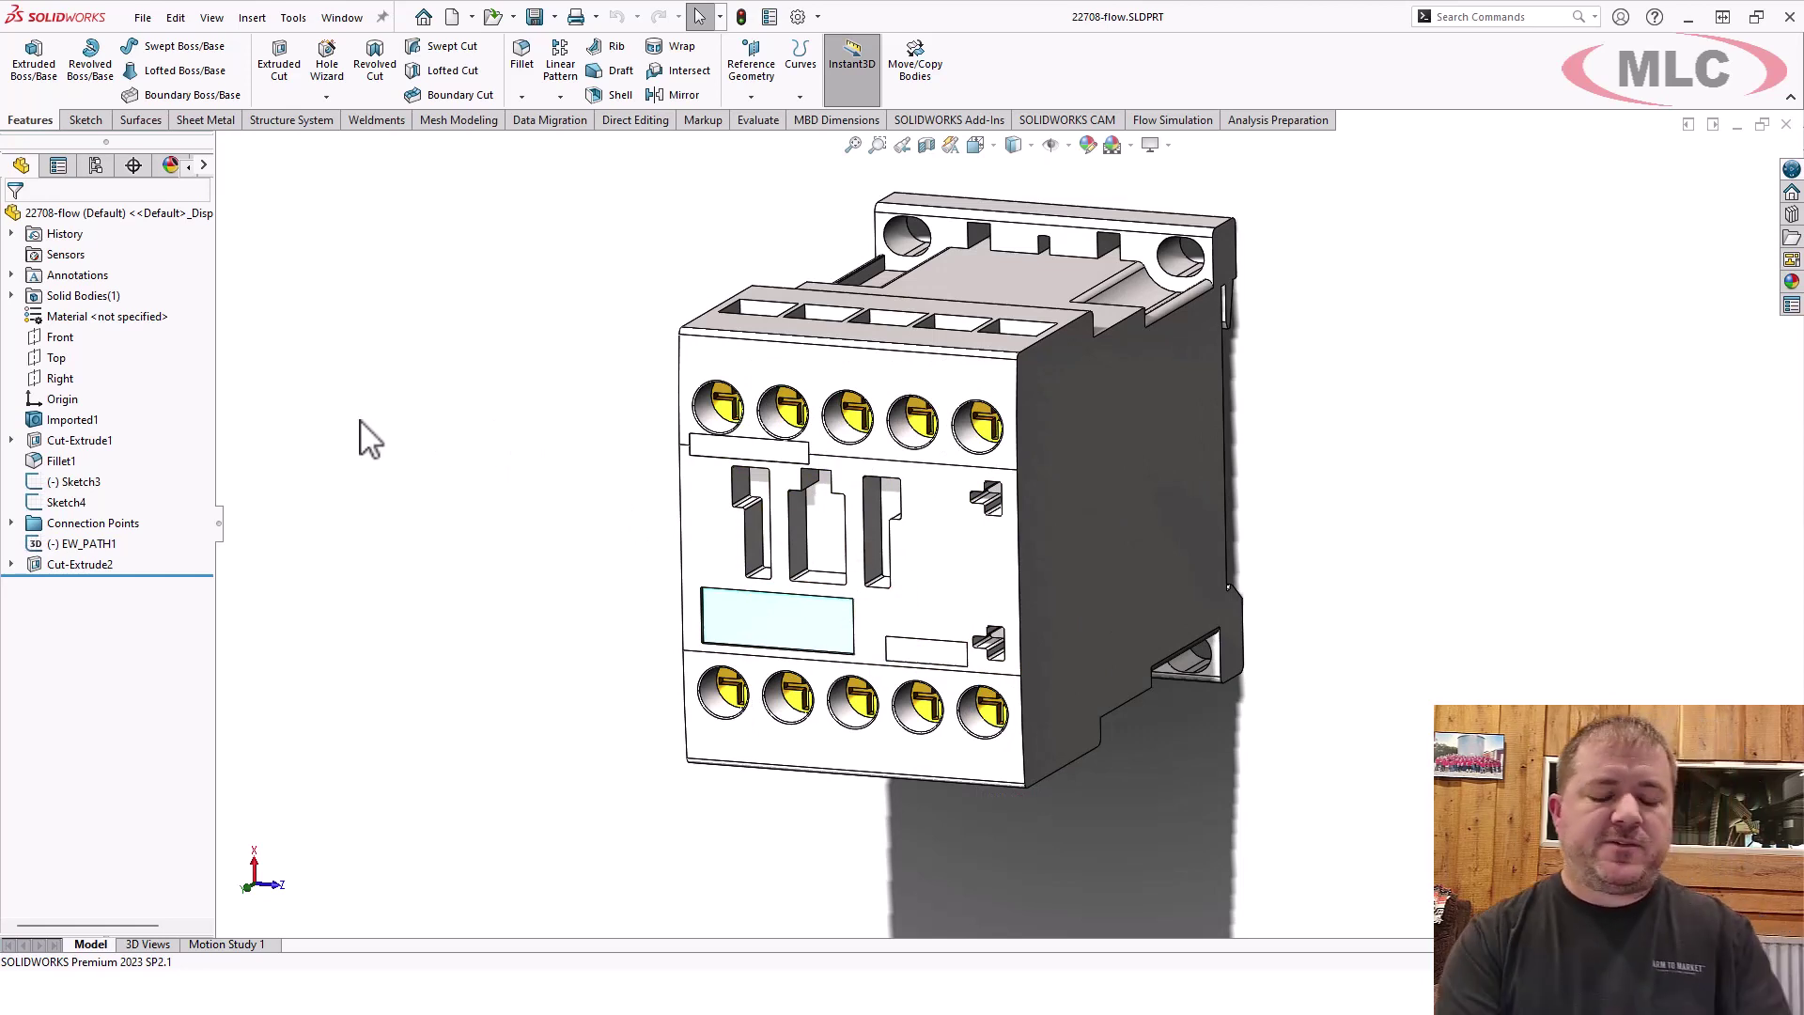
text(sdefeat)
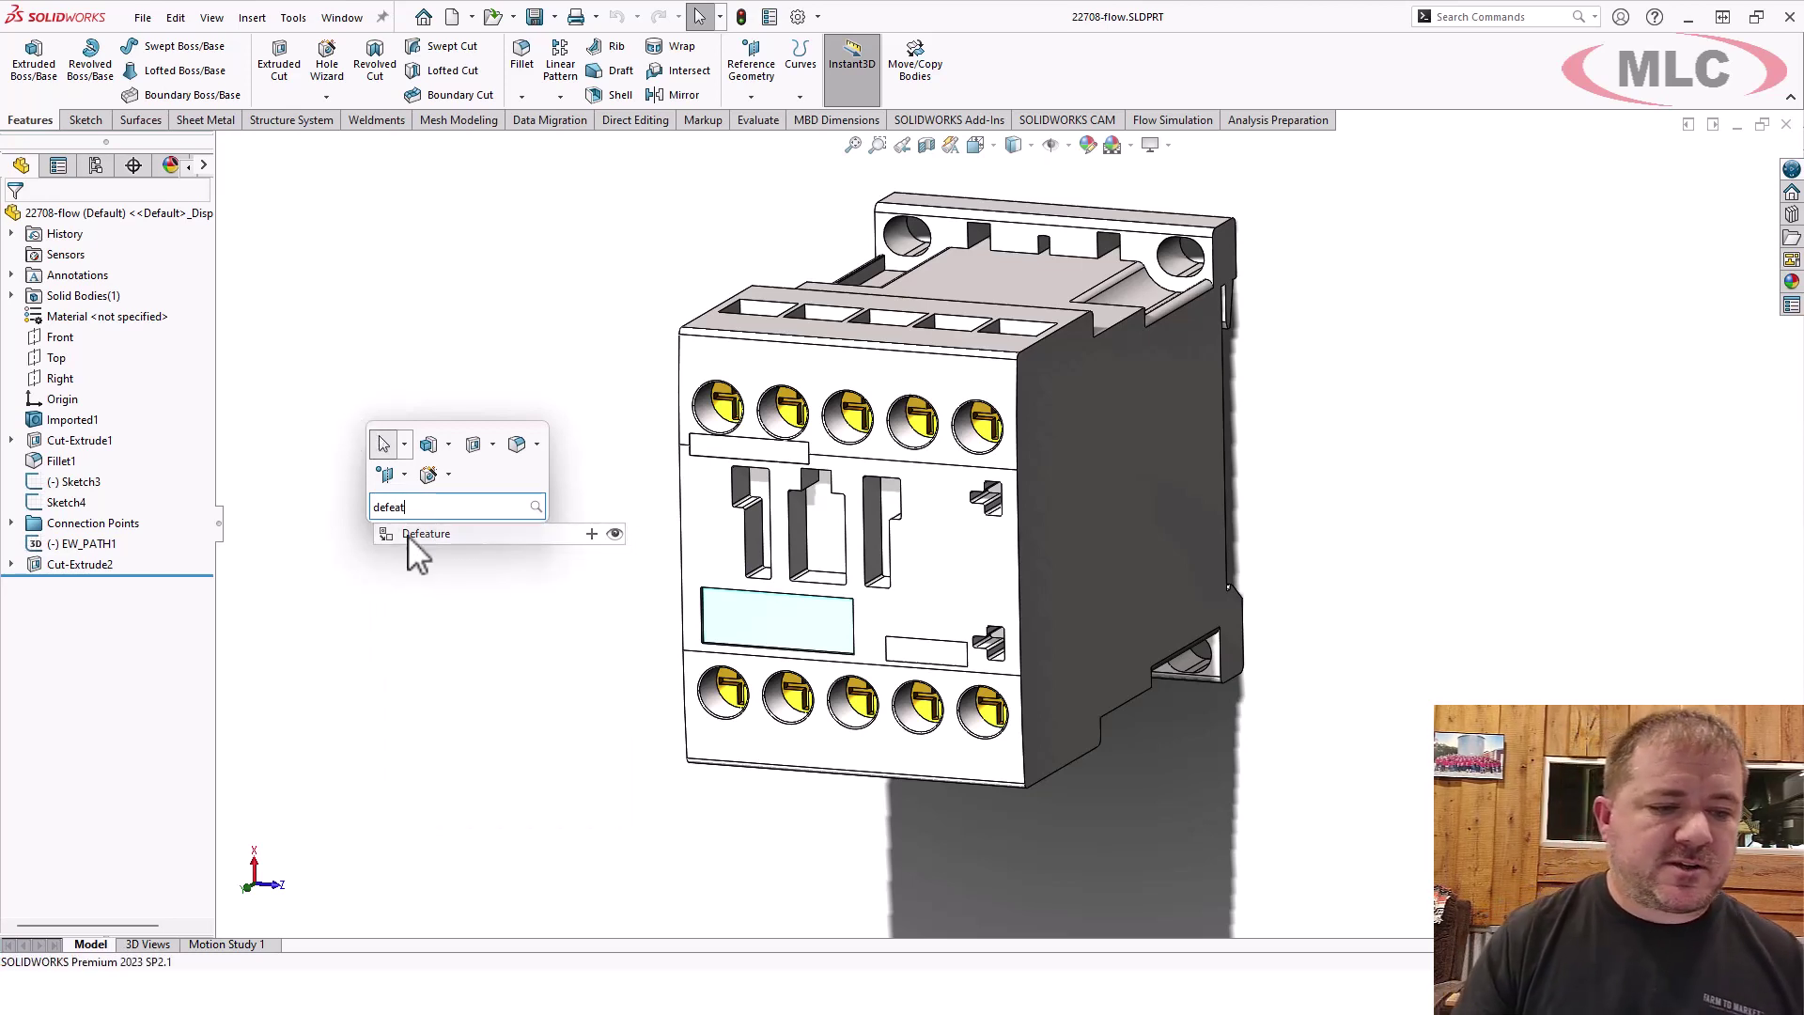
click(408, 535)
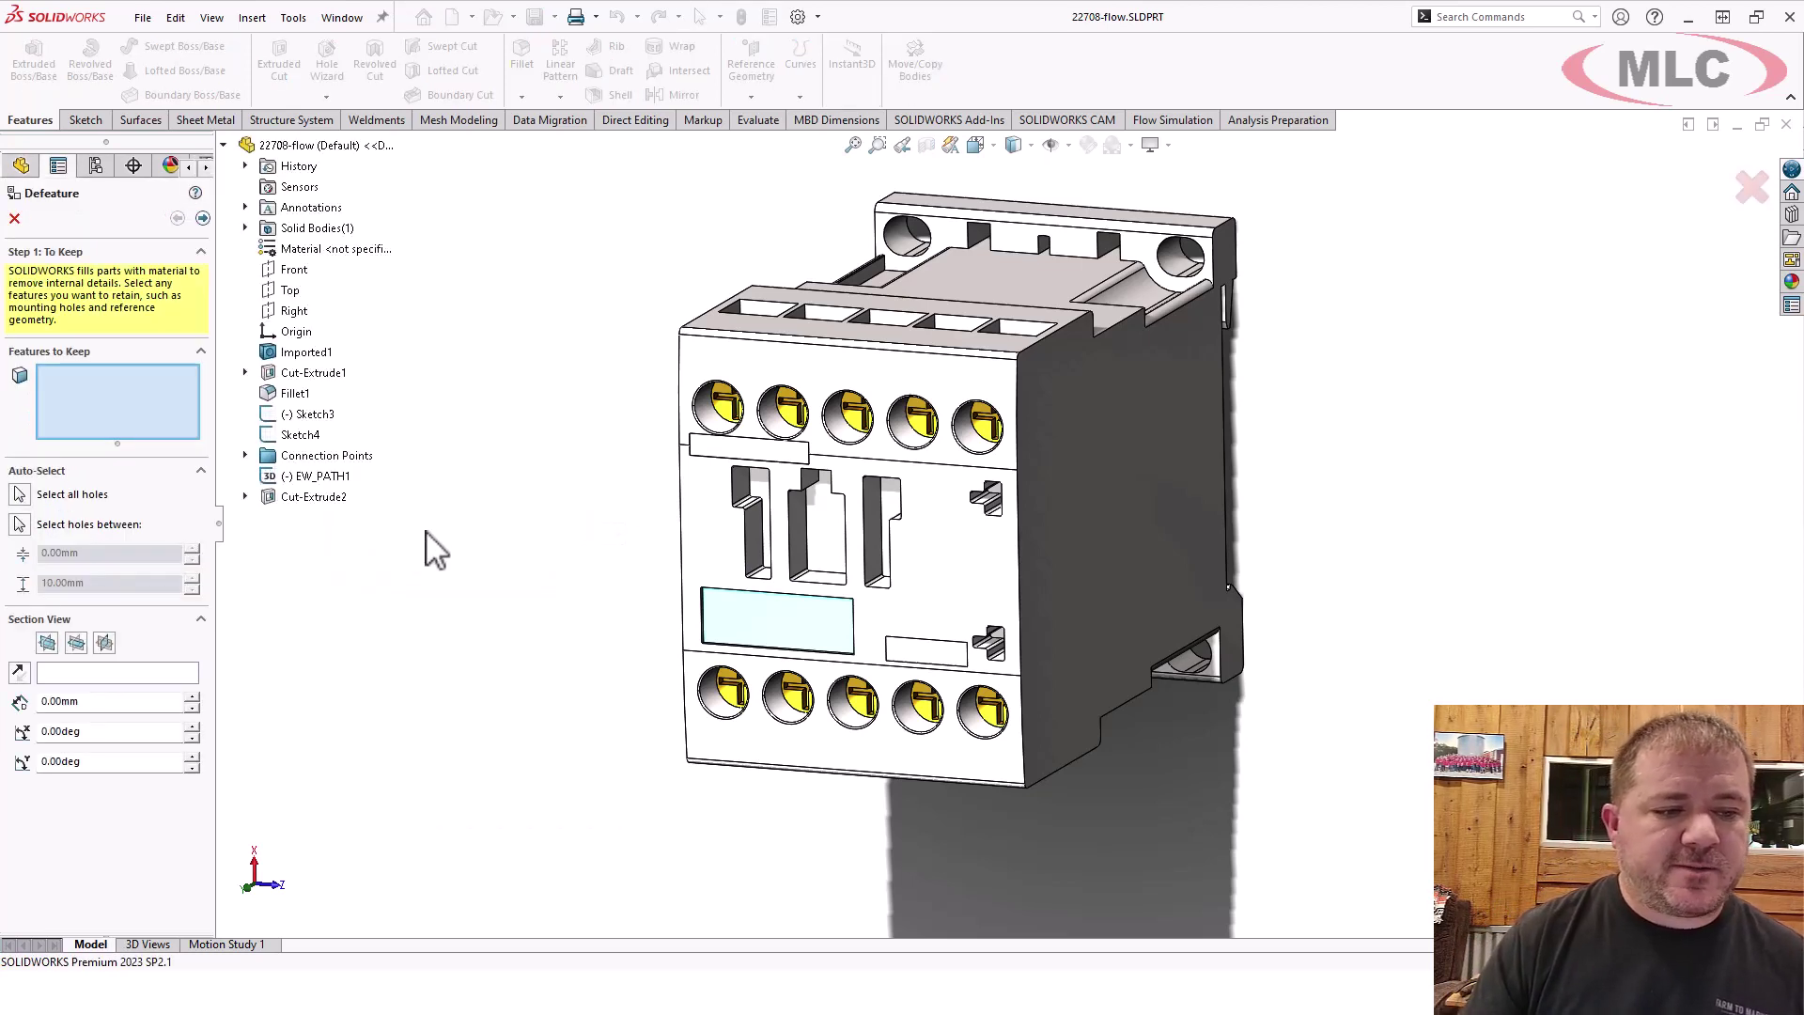
Step: Defeature the contactor keeping all holes, output it as a new configuration, and rebuild
click(19, 495)
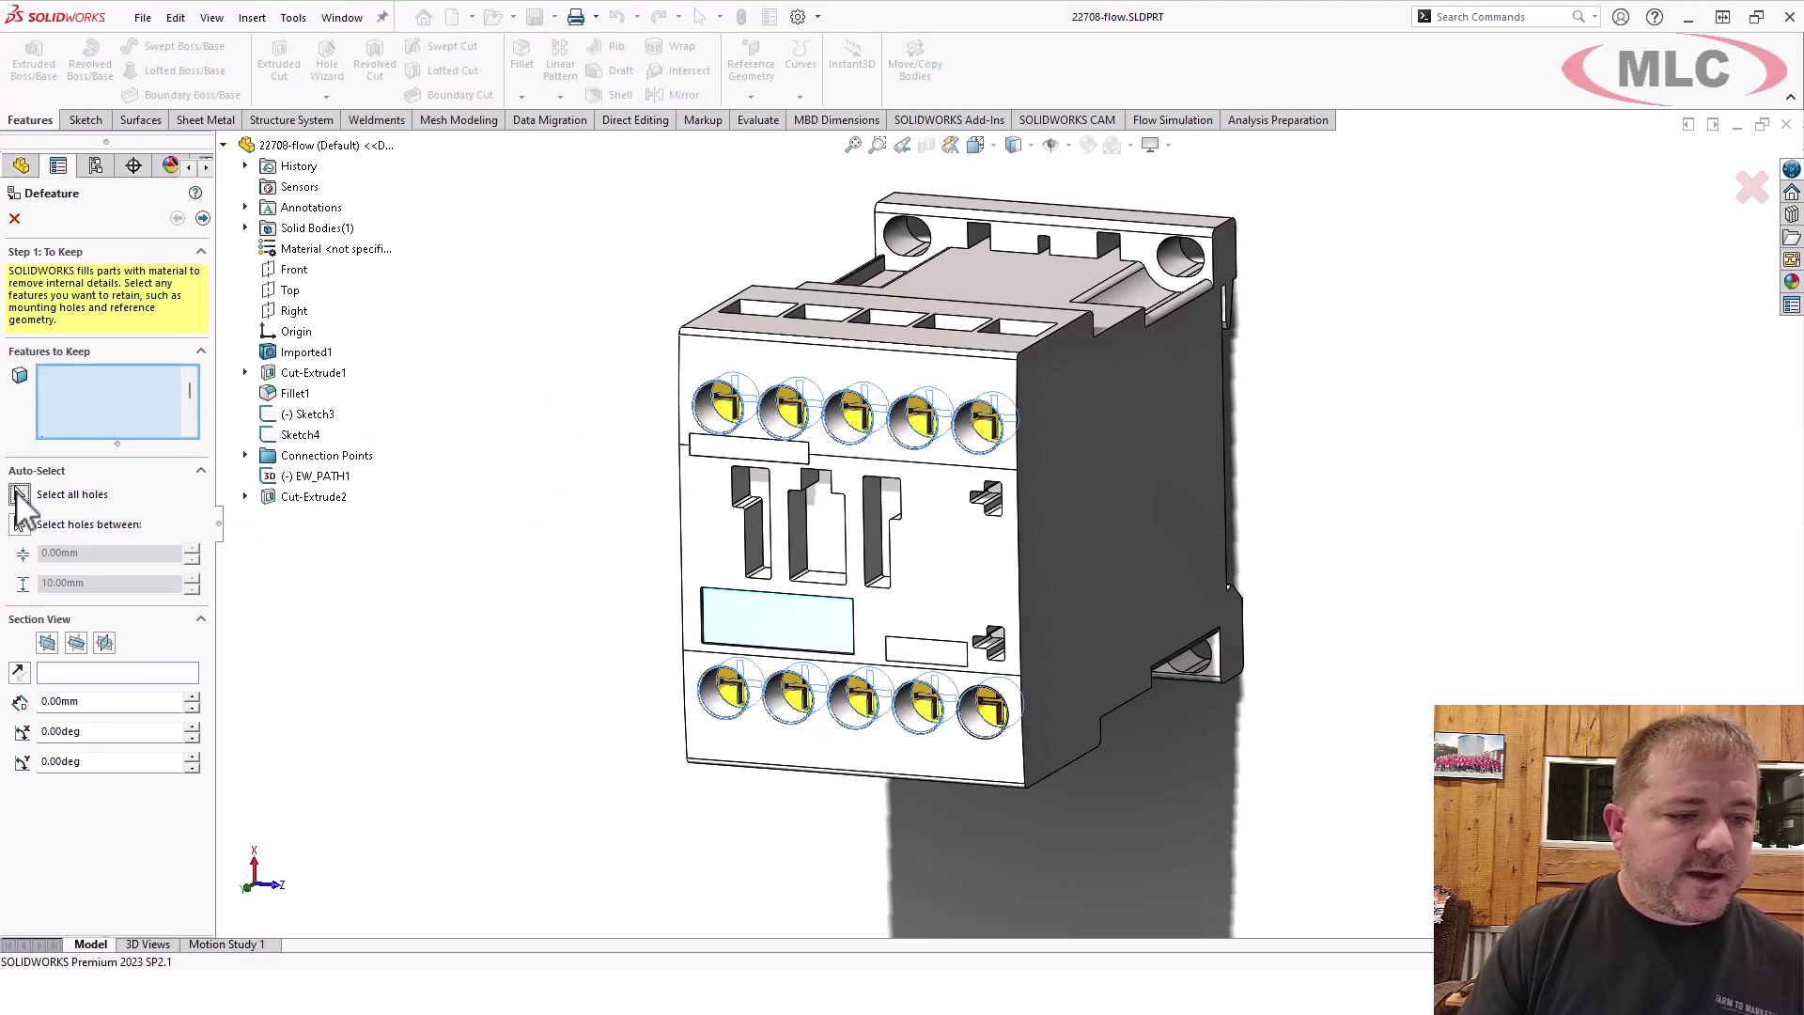
click(202, 220)
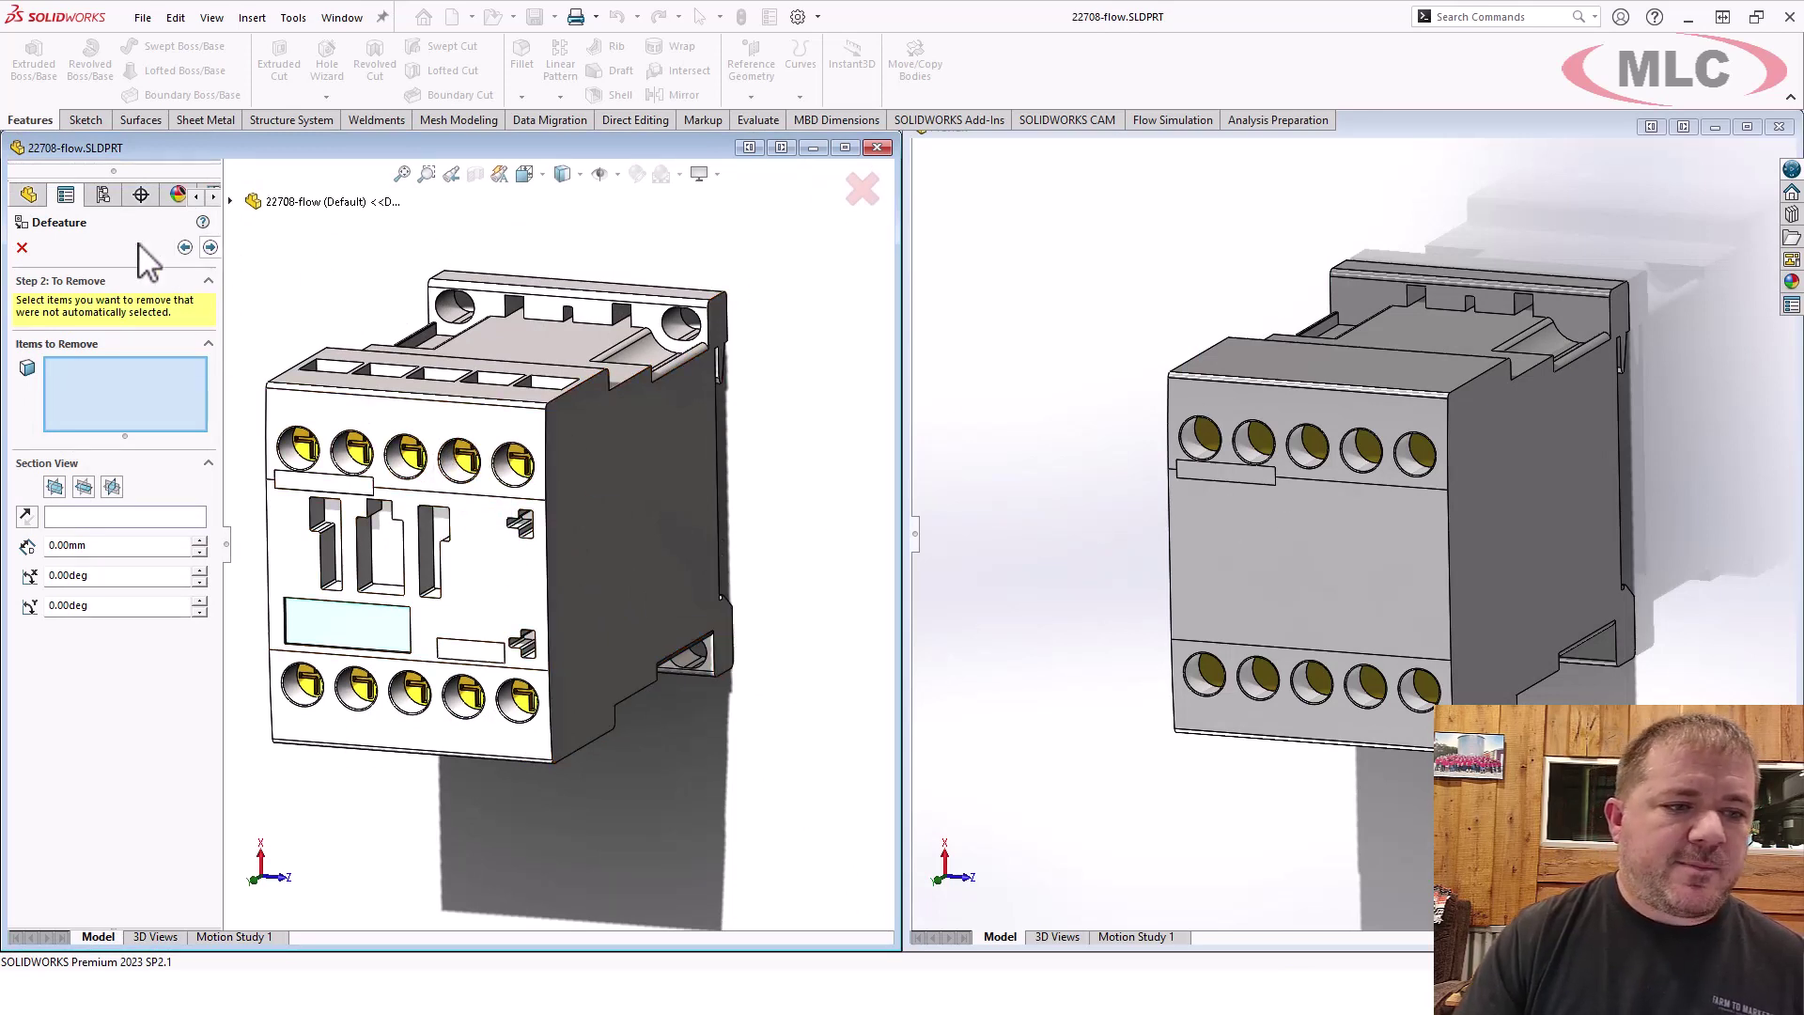
click(210, 247)
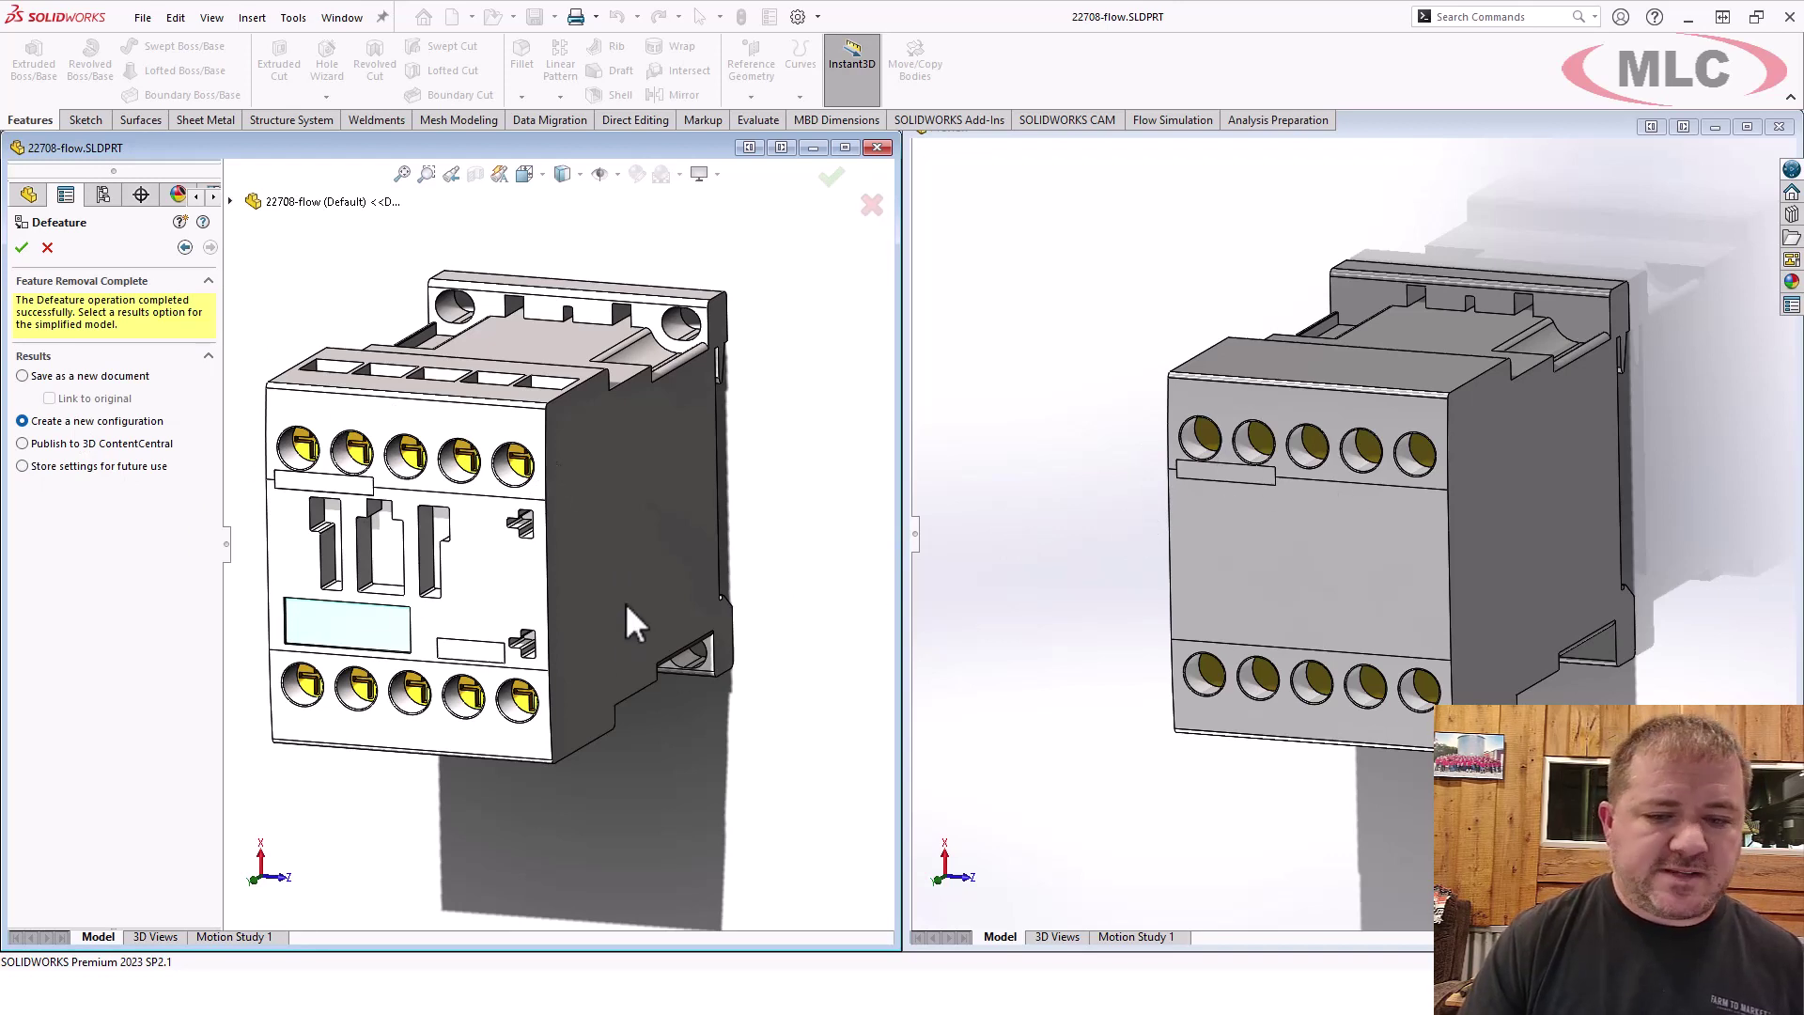
click(21, 249)
click(910, 508)
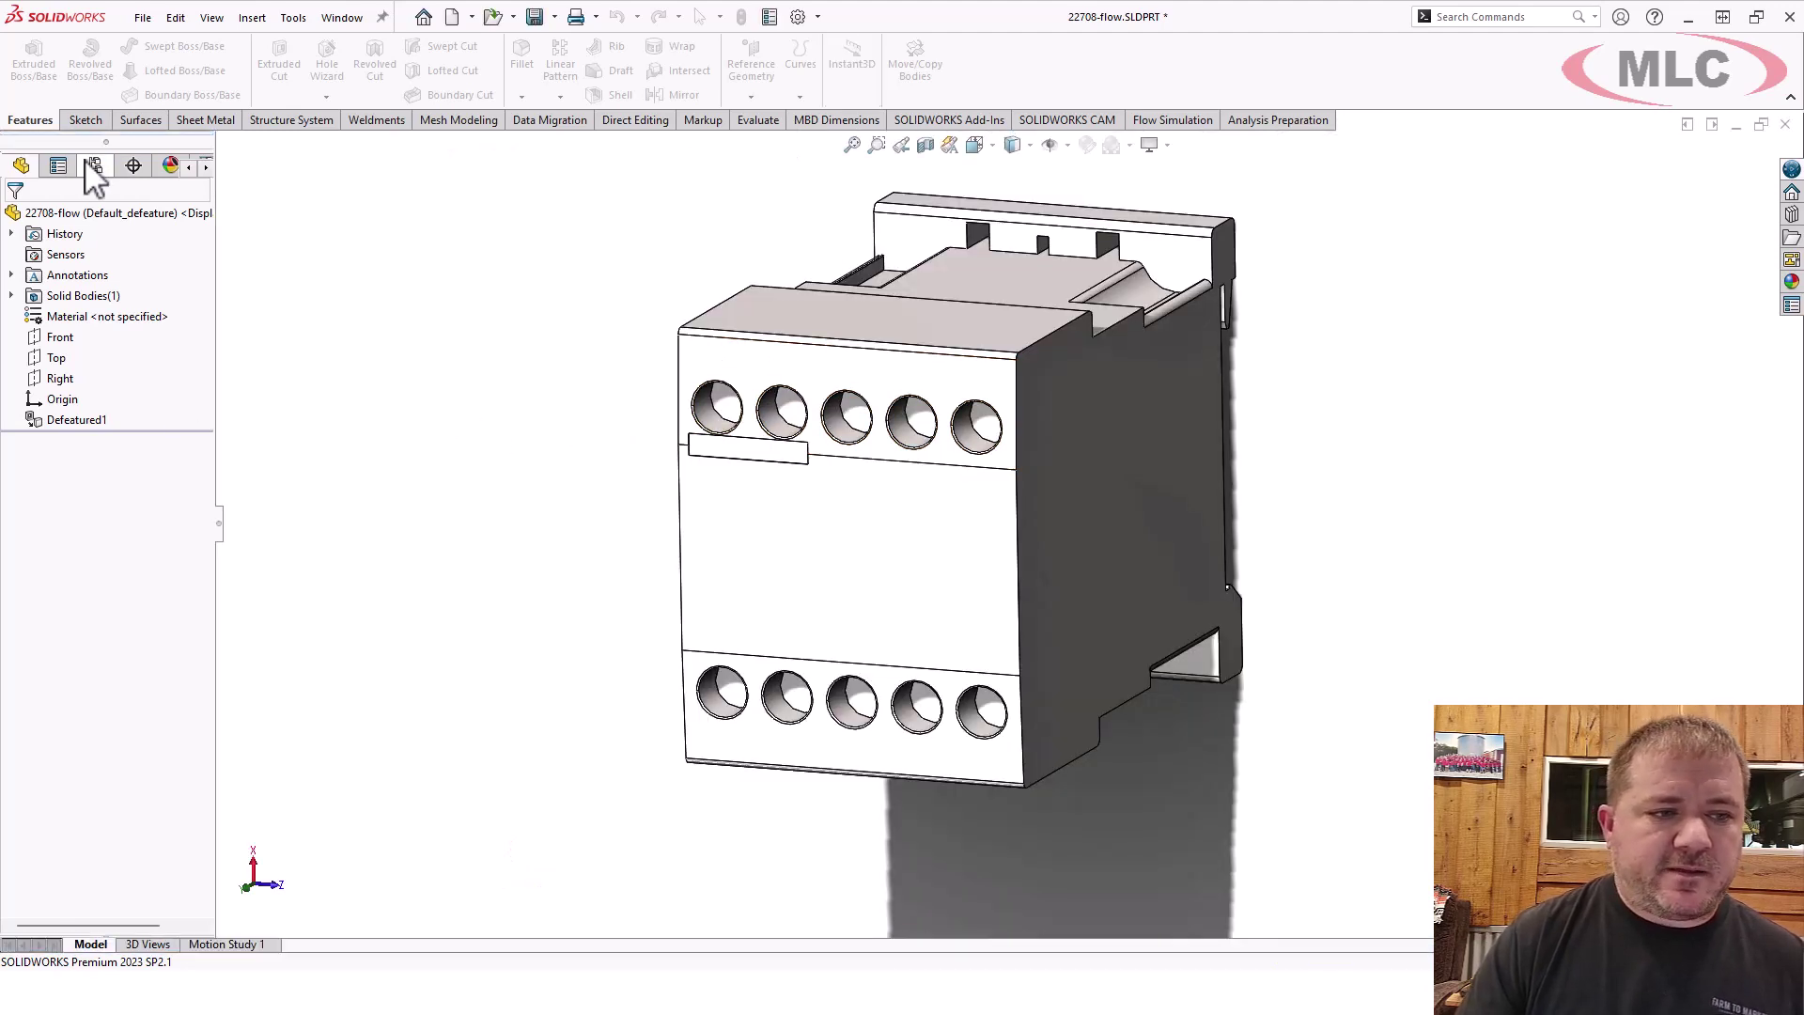
Step: Check the contactor's configurations, then close and save the part
click(94, 166)
click(32, 248)
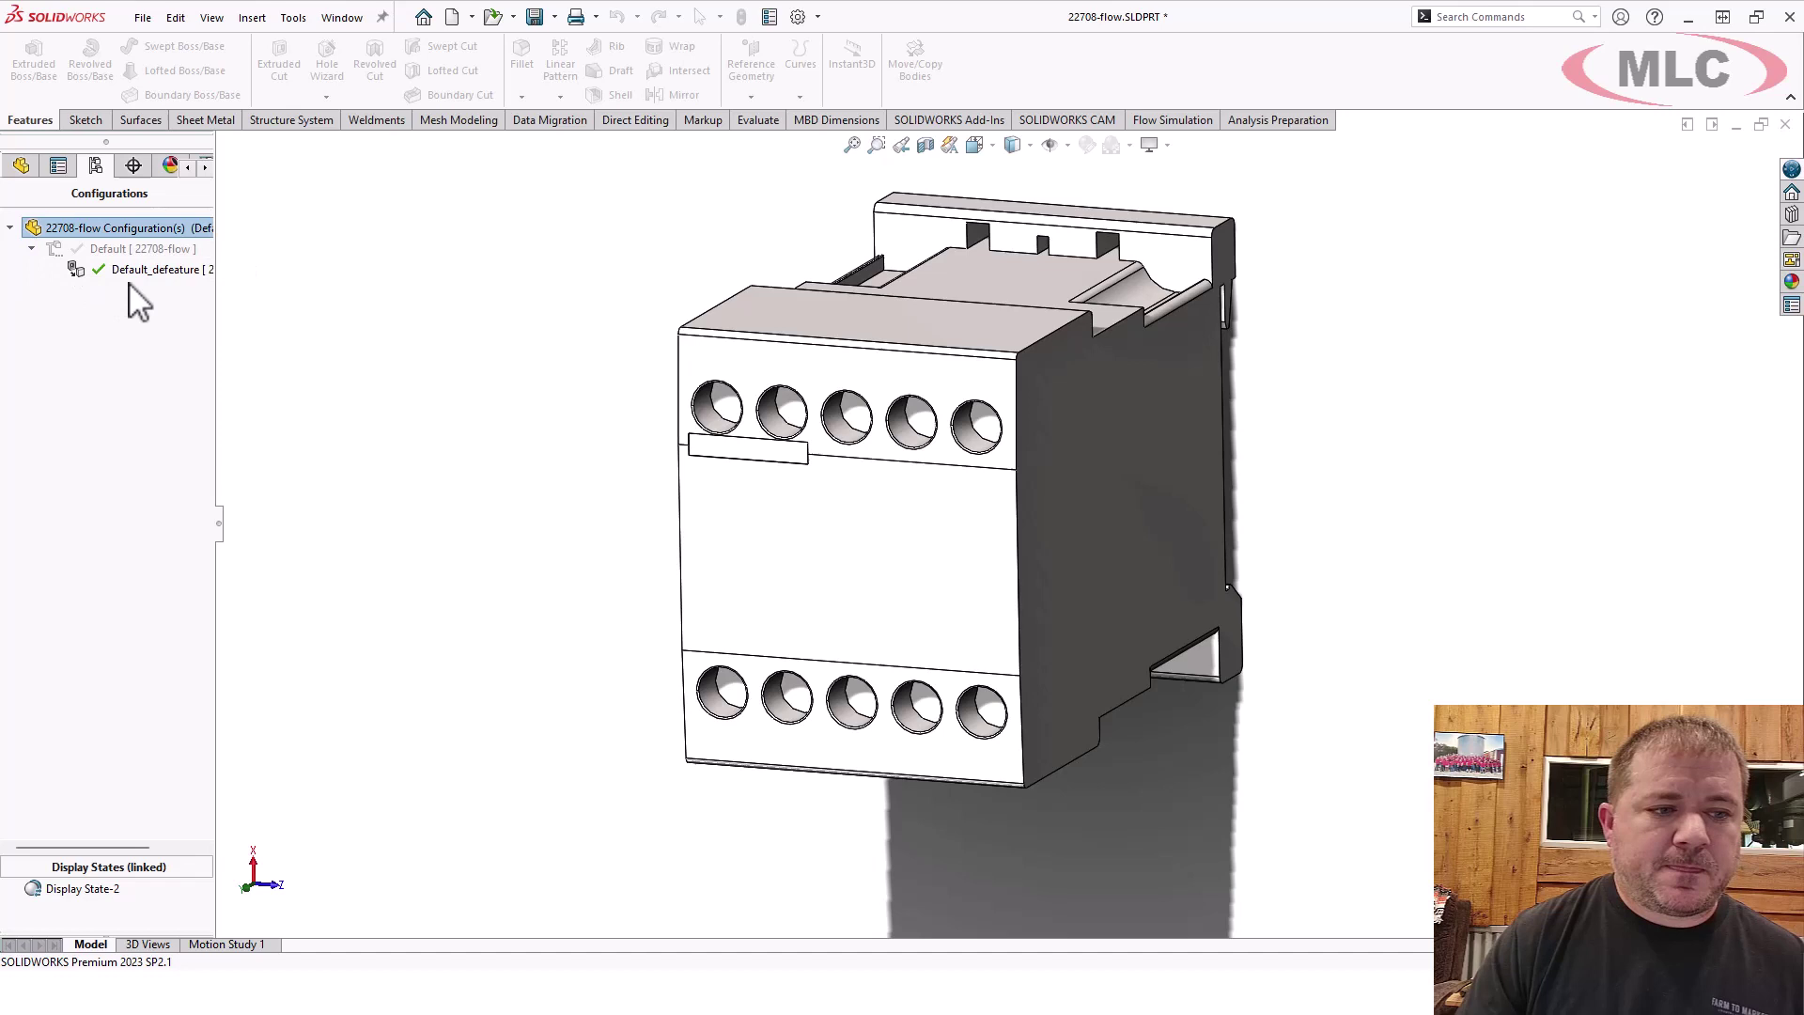
click(1786, 124)
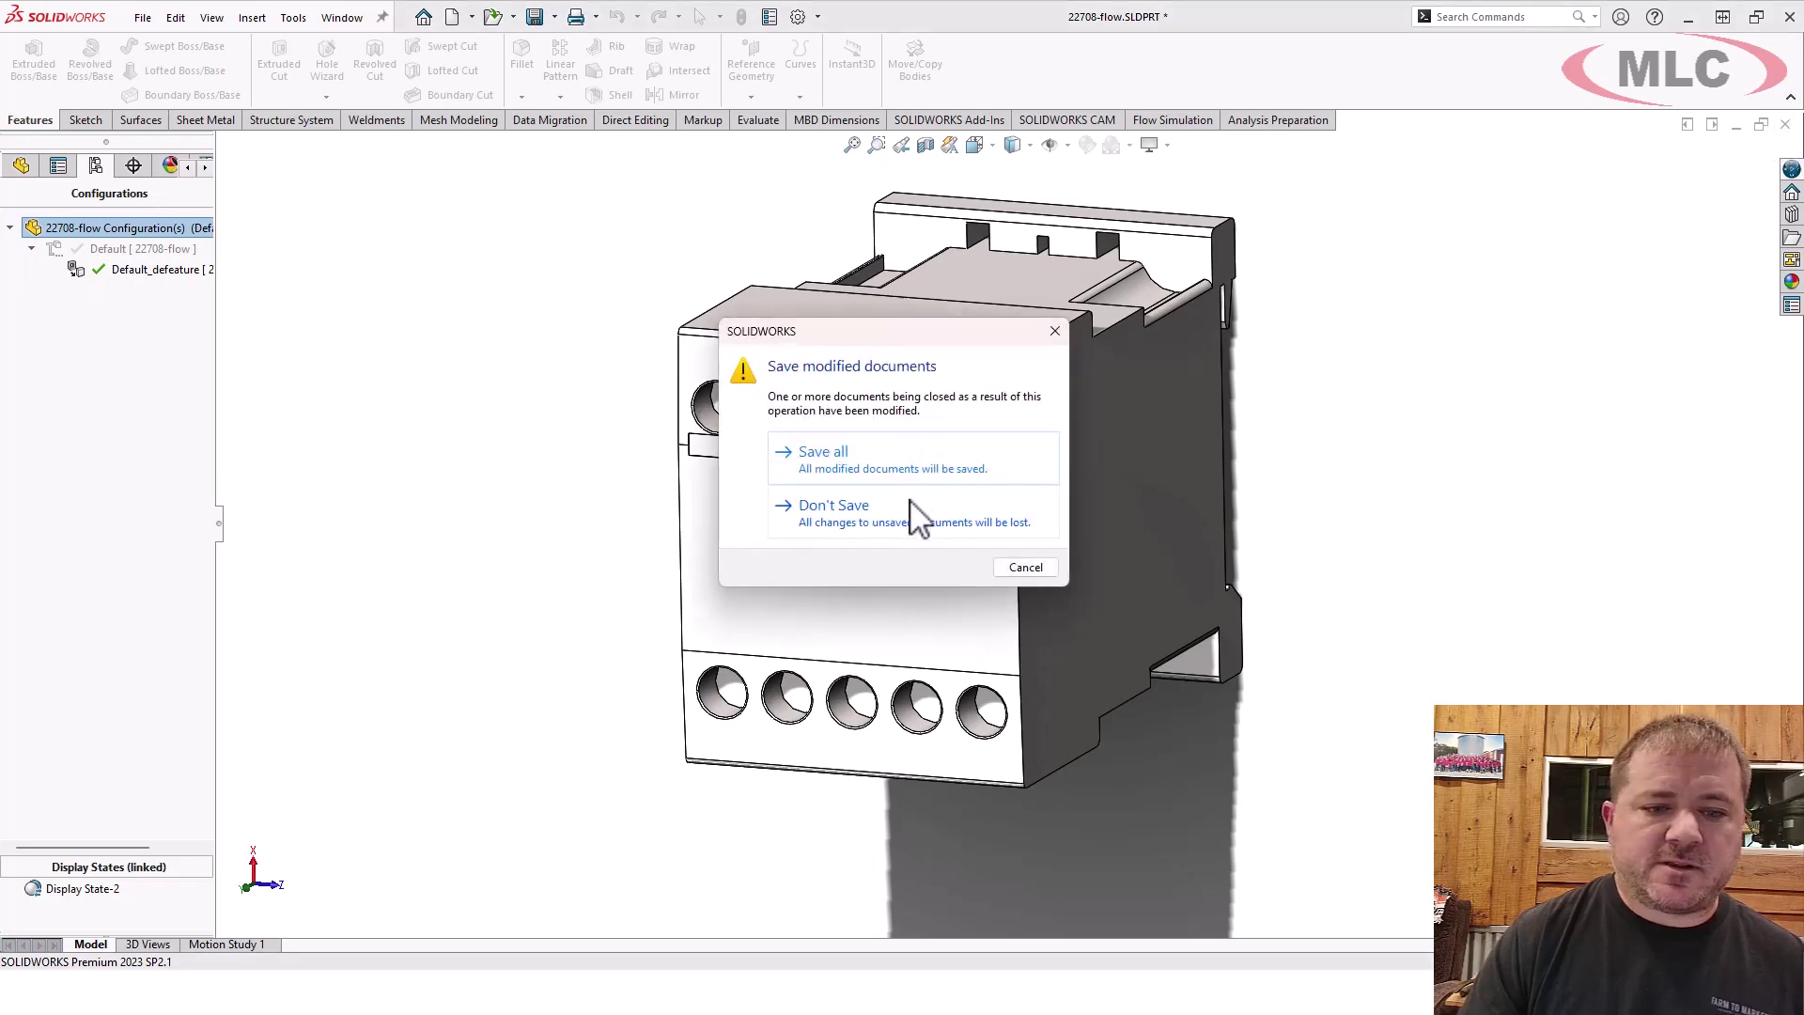
click(857, 470)
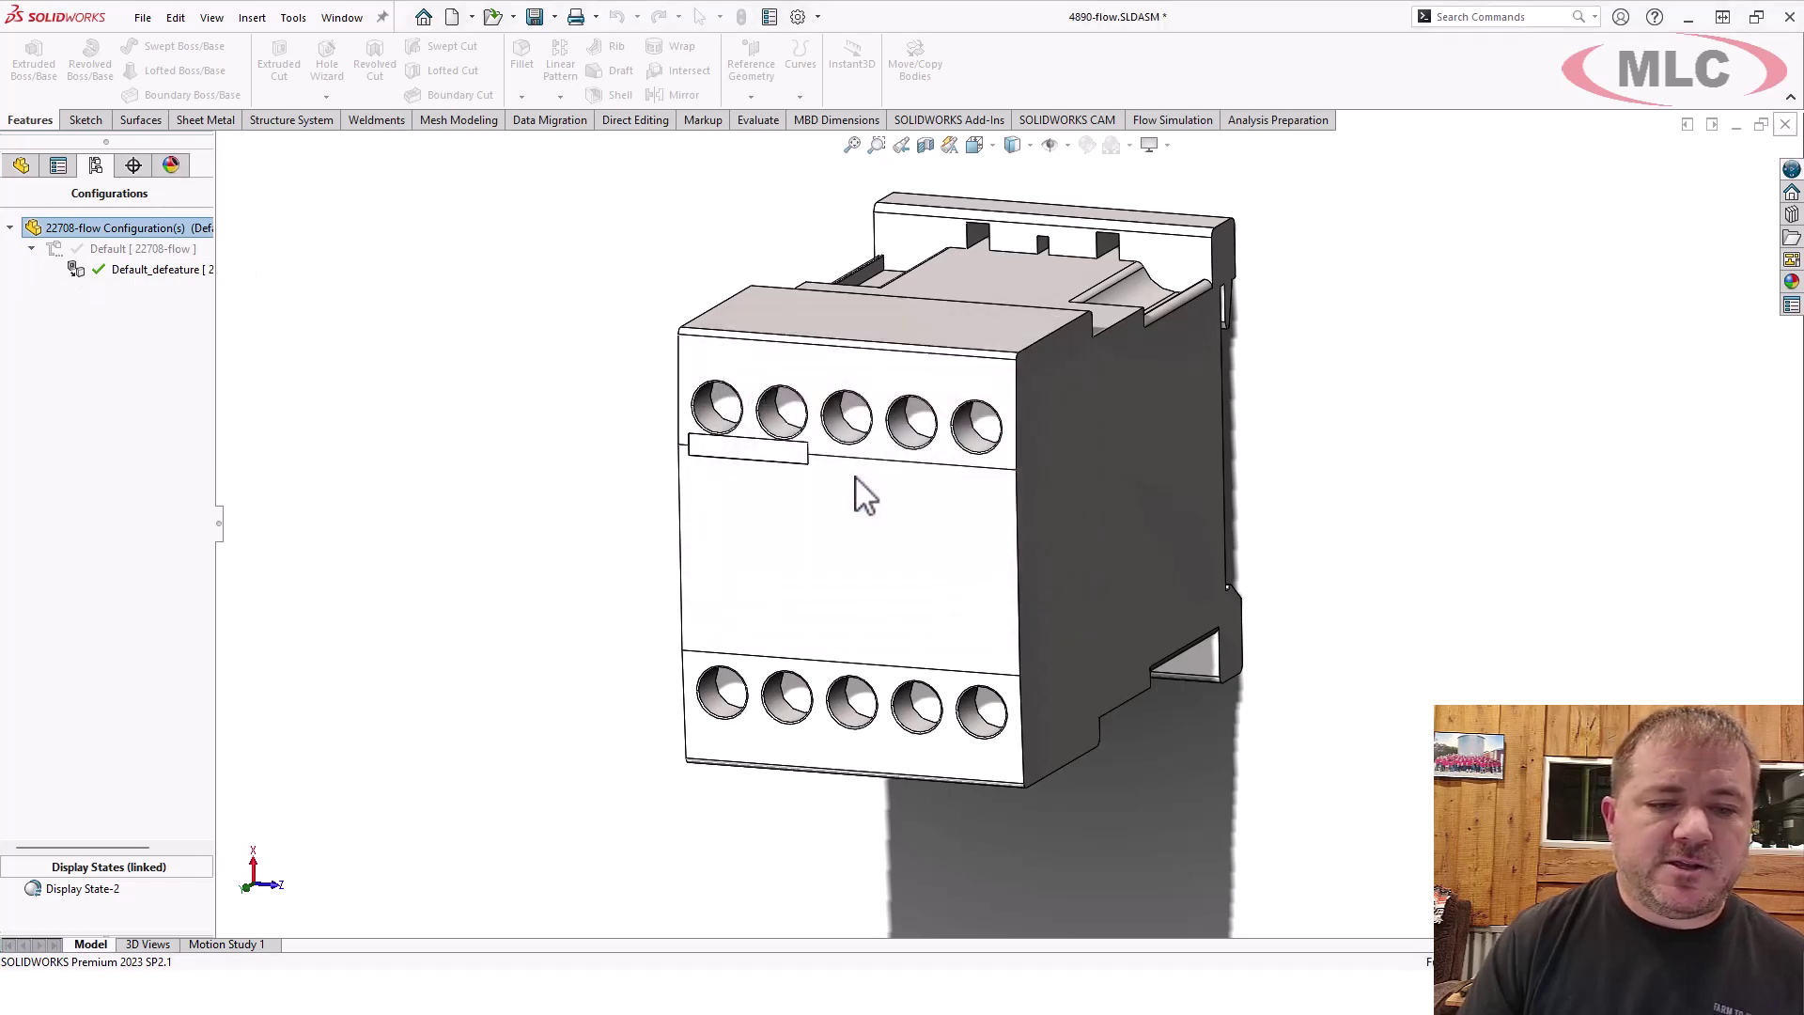
Step: Switch the 22708-flow contactor in the assembly to its Default_defeature configuration
click(923, 494)
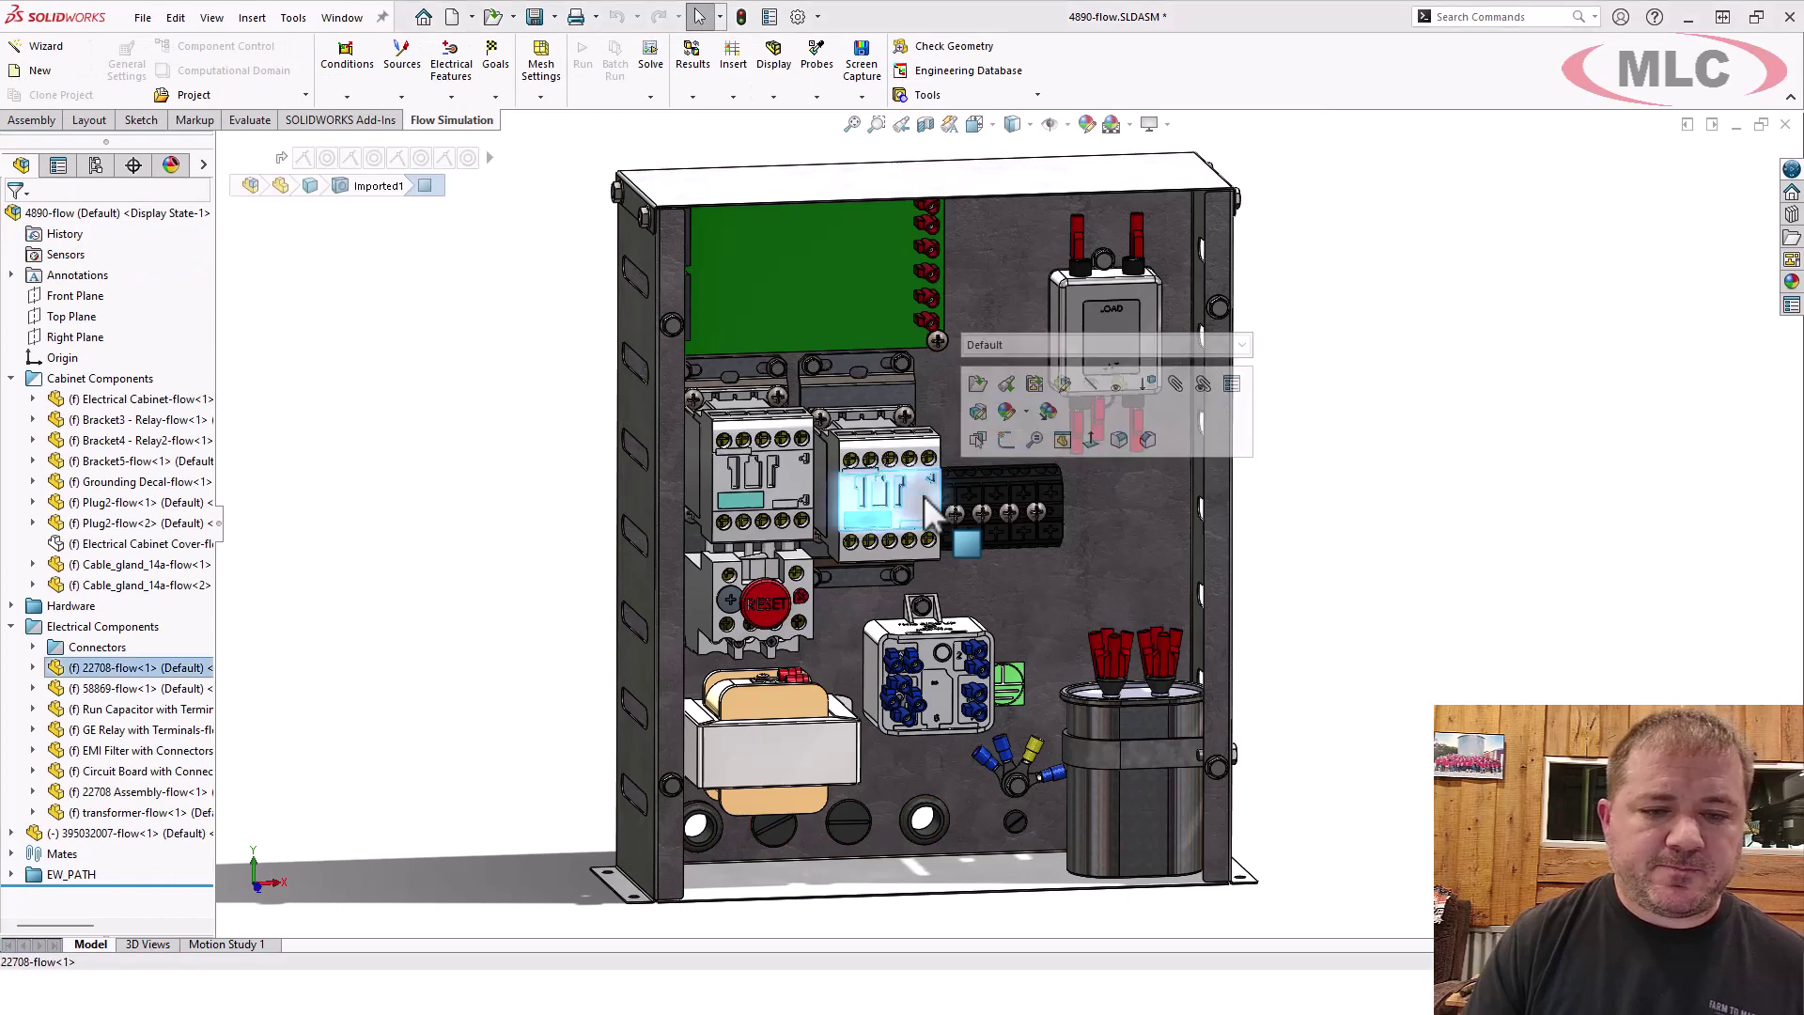
click(1006, 347)
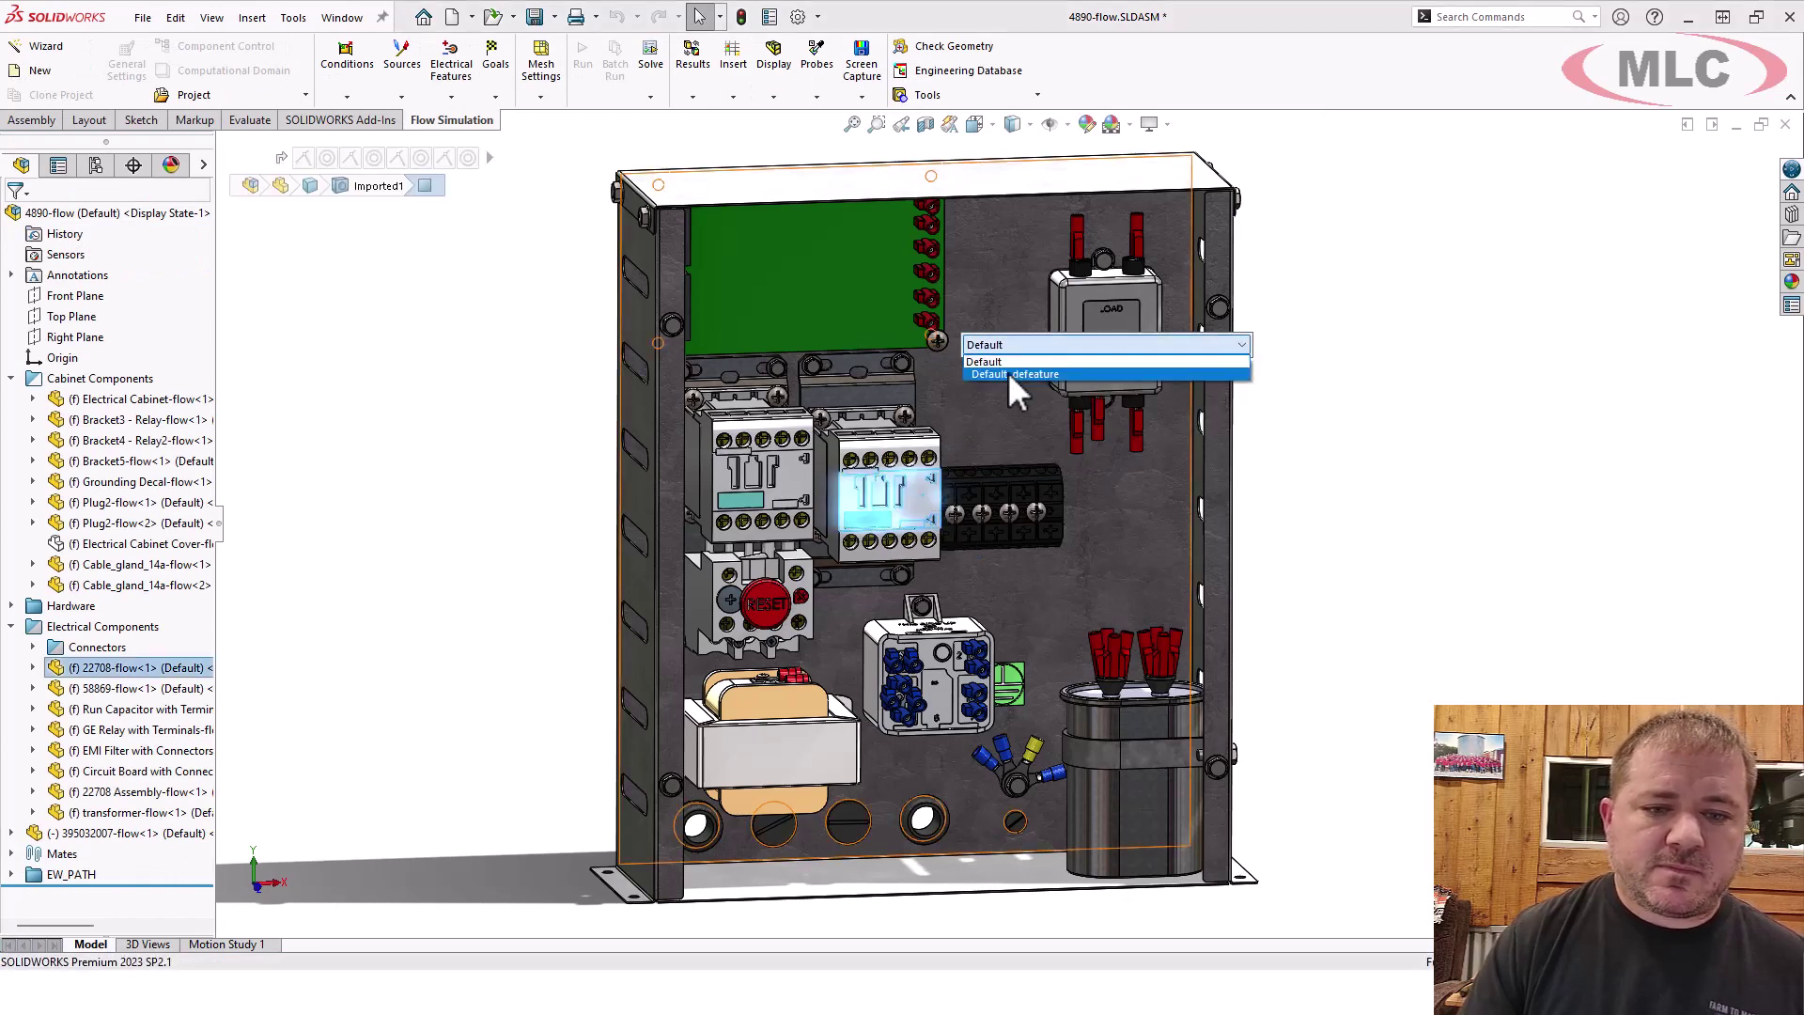
click(1009, 370)
click(1260, 346)
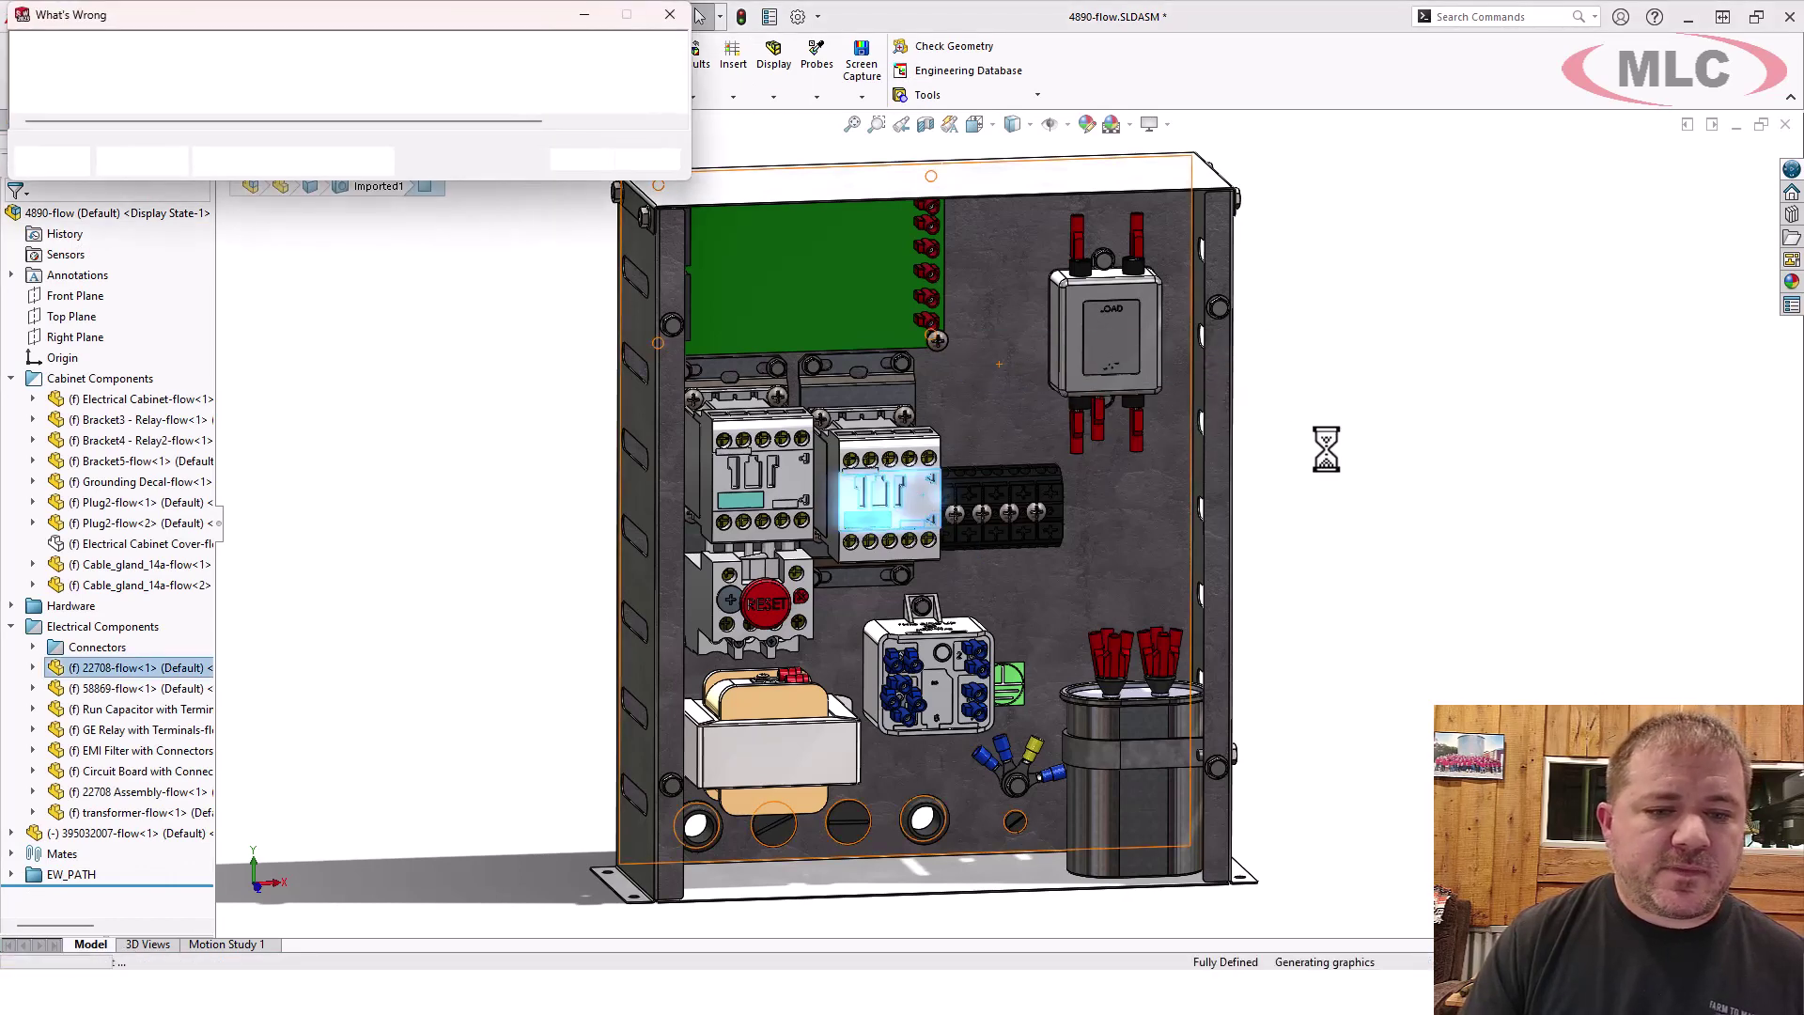
Step: Delete the EW_PATH route folder and the leftover EW_PATH1 sketch from the tree
click(583, 160)
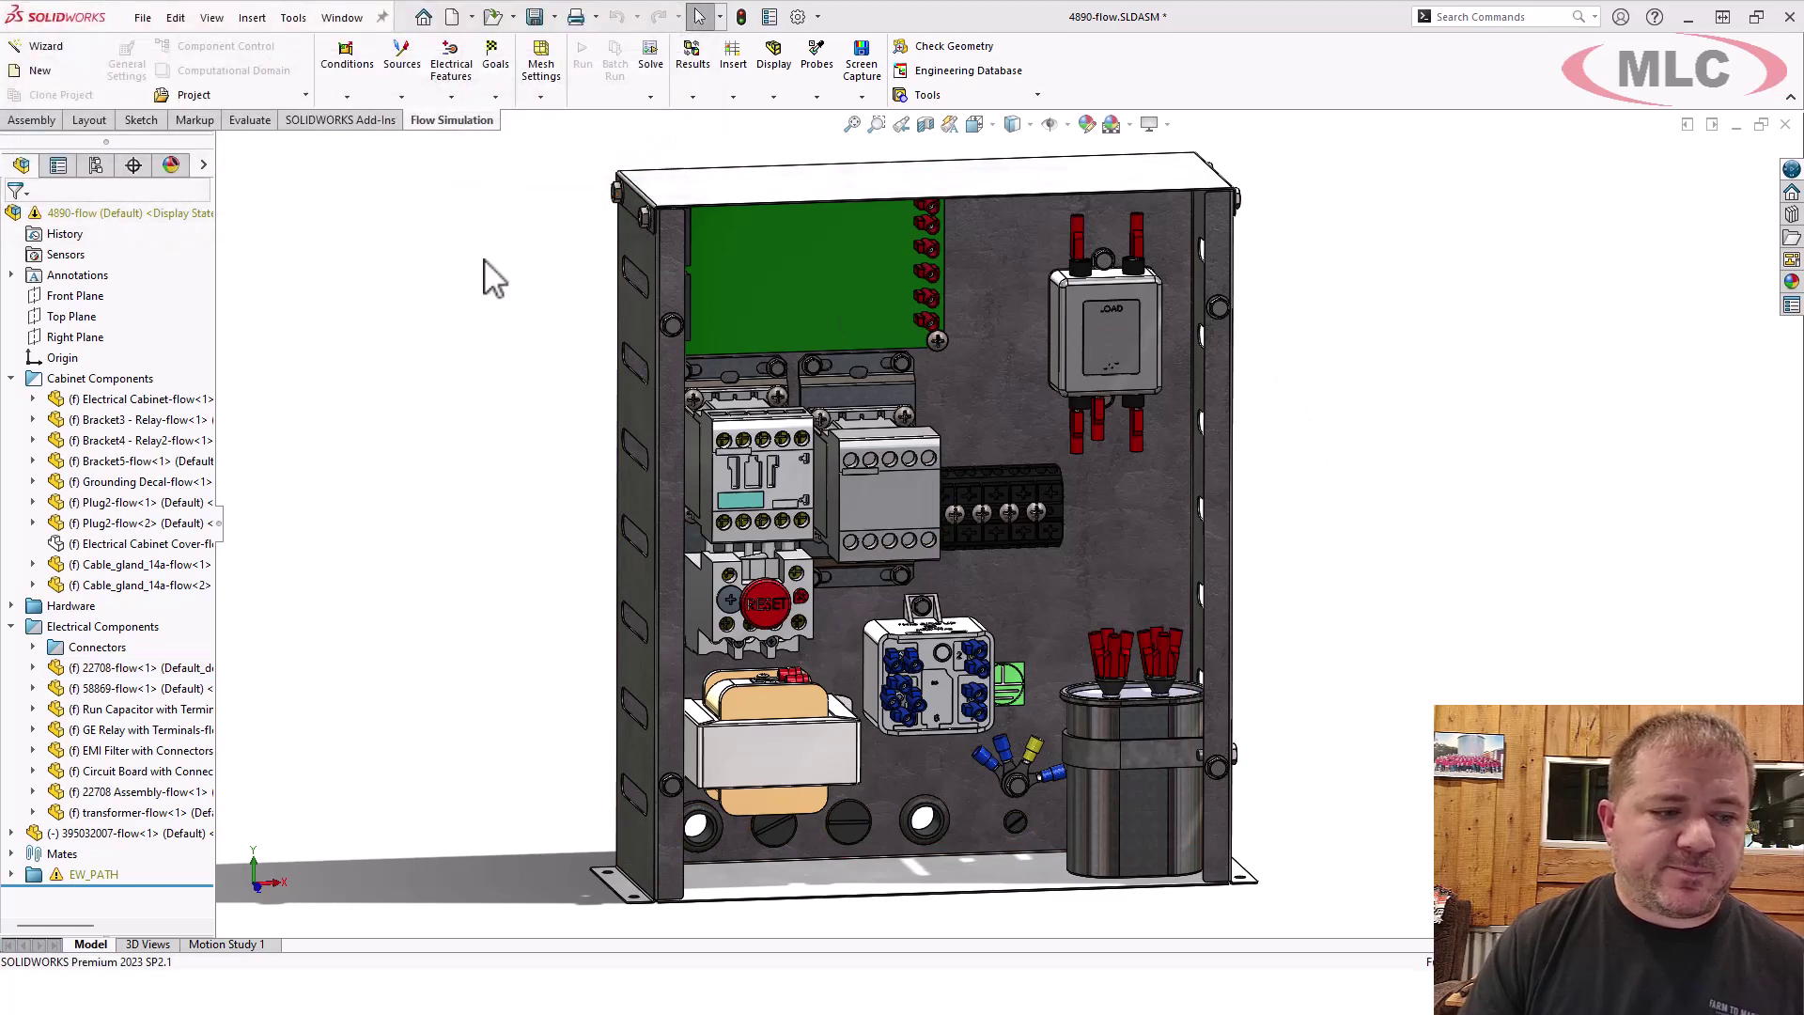
click(62, 876)
key(Delete)
key(Return)
click(62, 874)
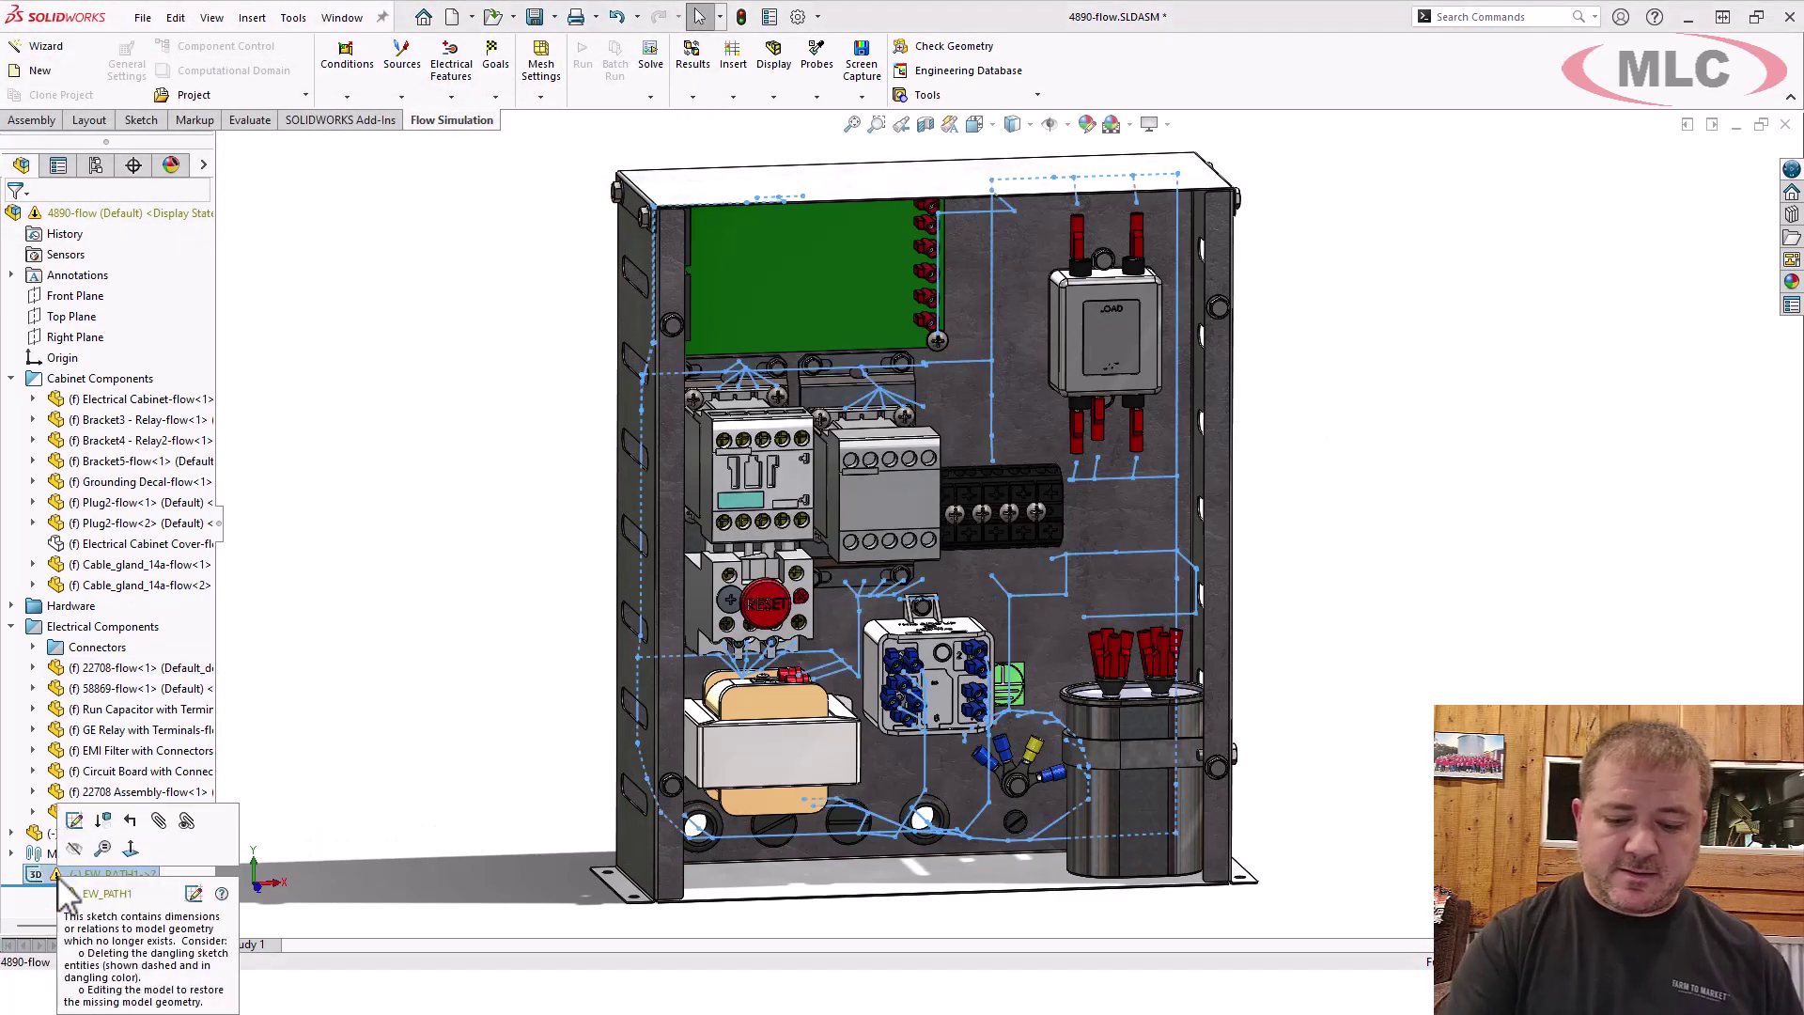
key(Delete)
key(Return)
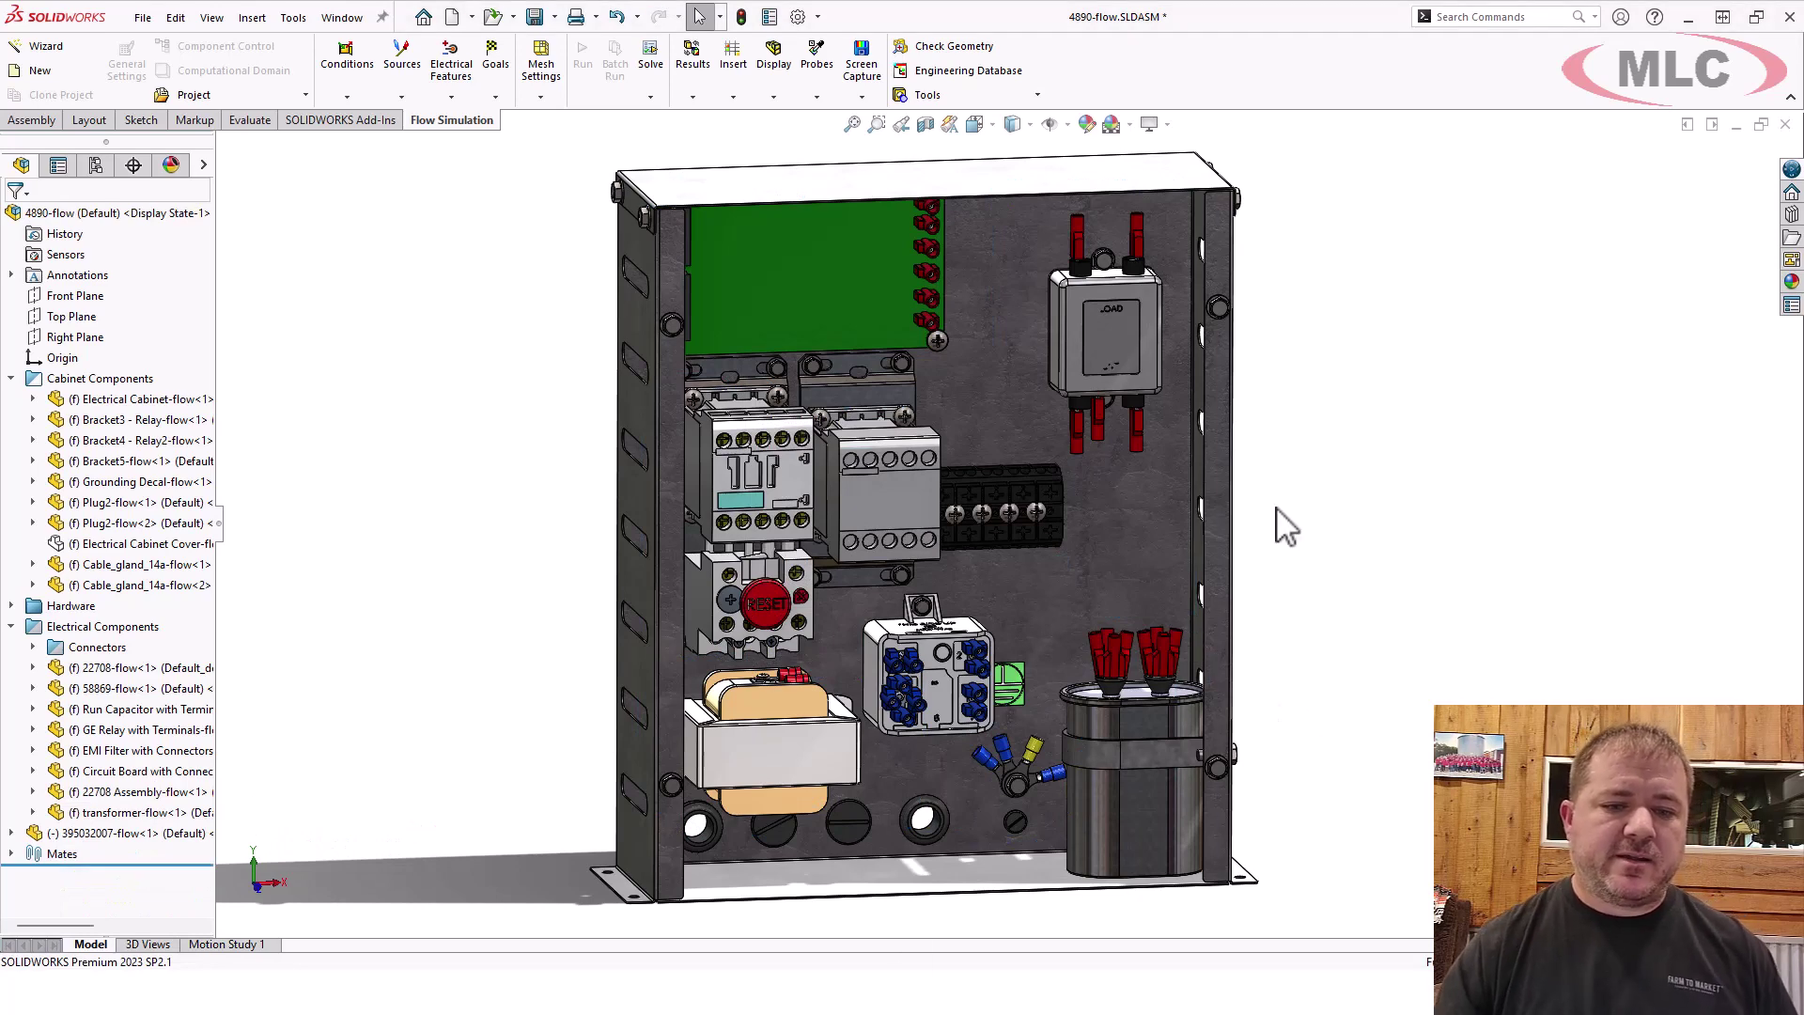
middle_drag(1074, 532, 959, 547)
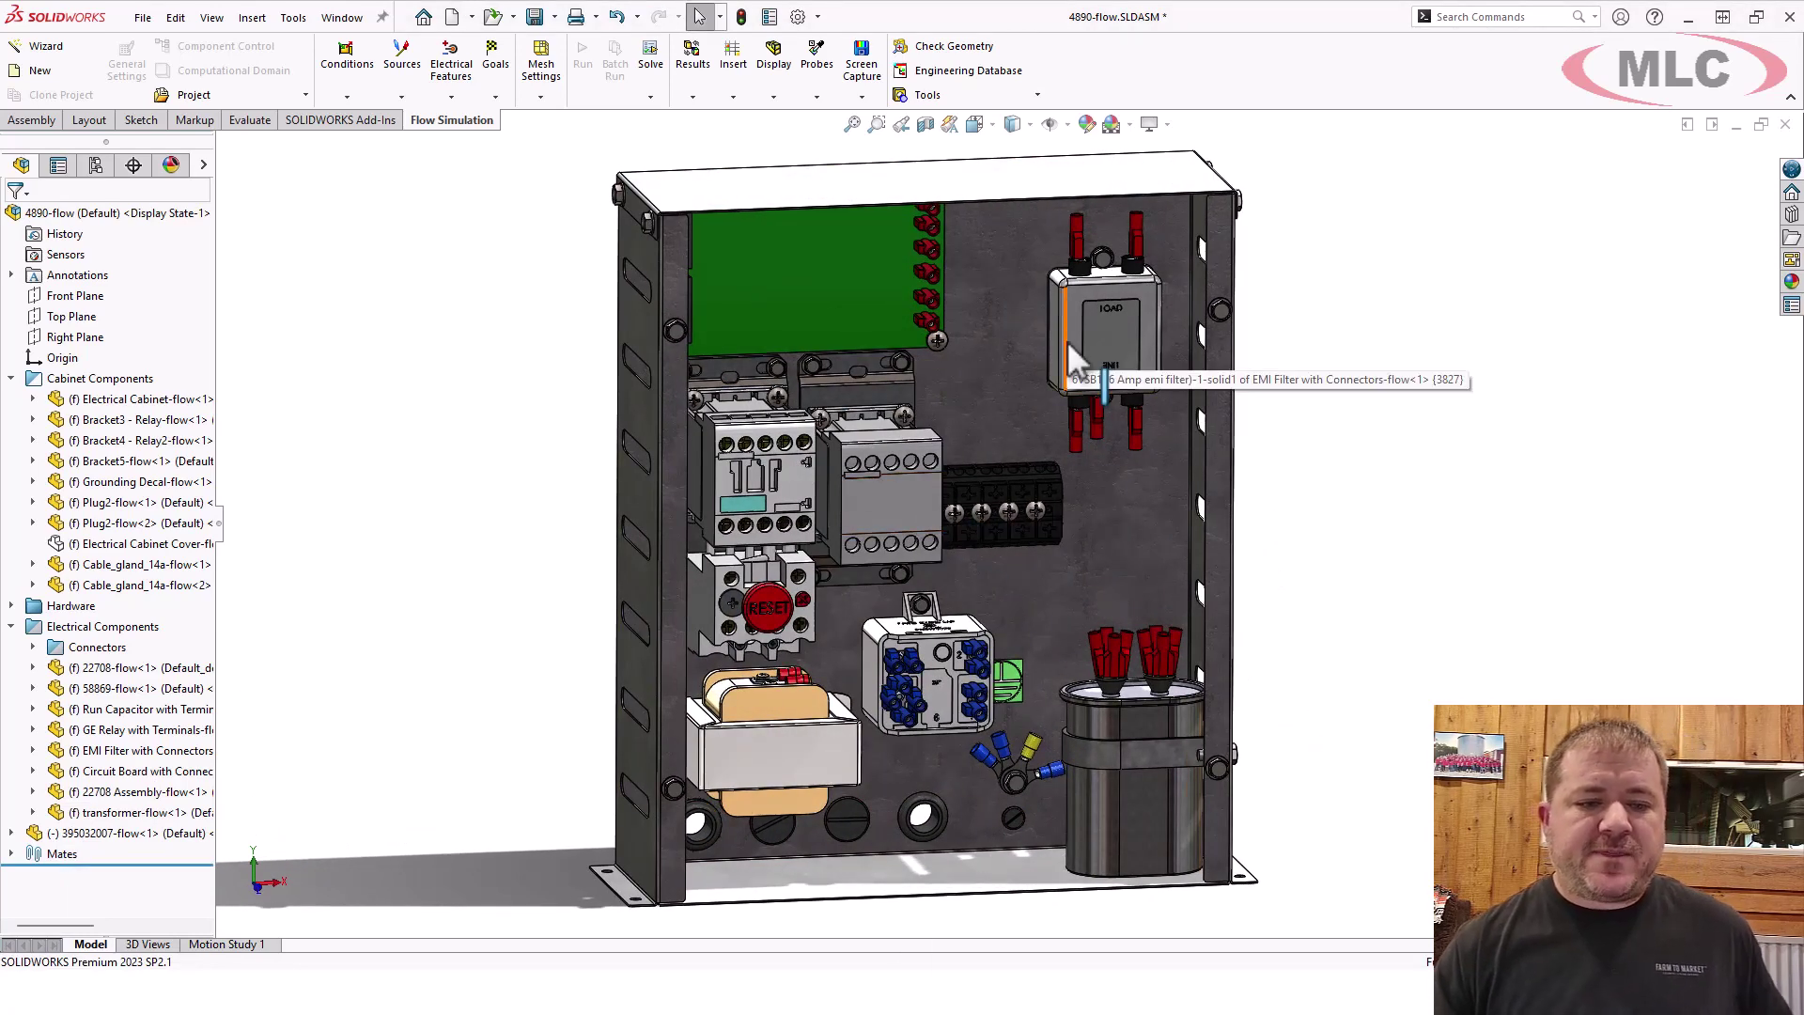
scroll(1068, 340, down, 6)
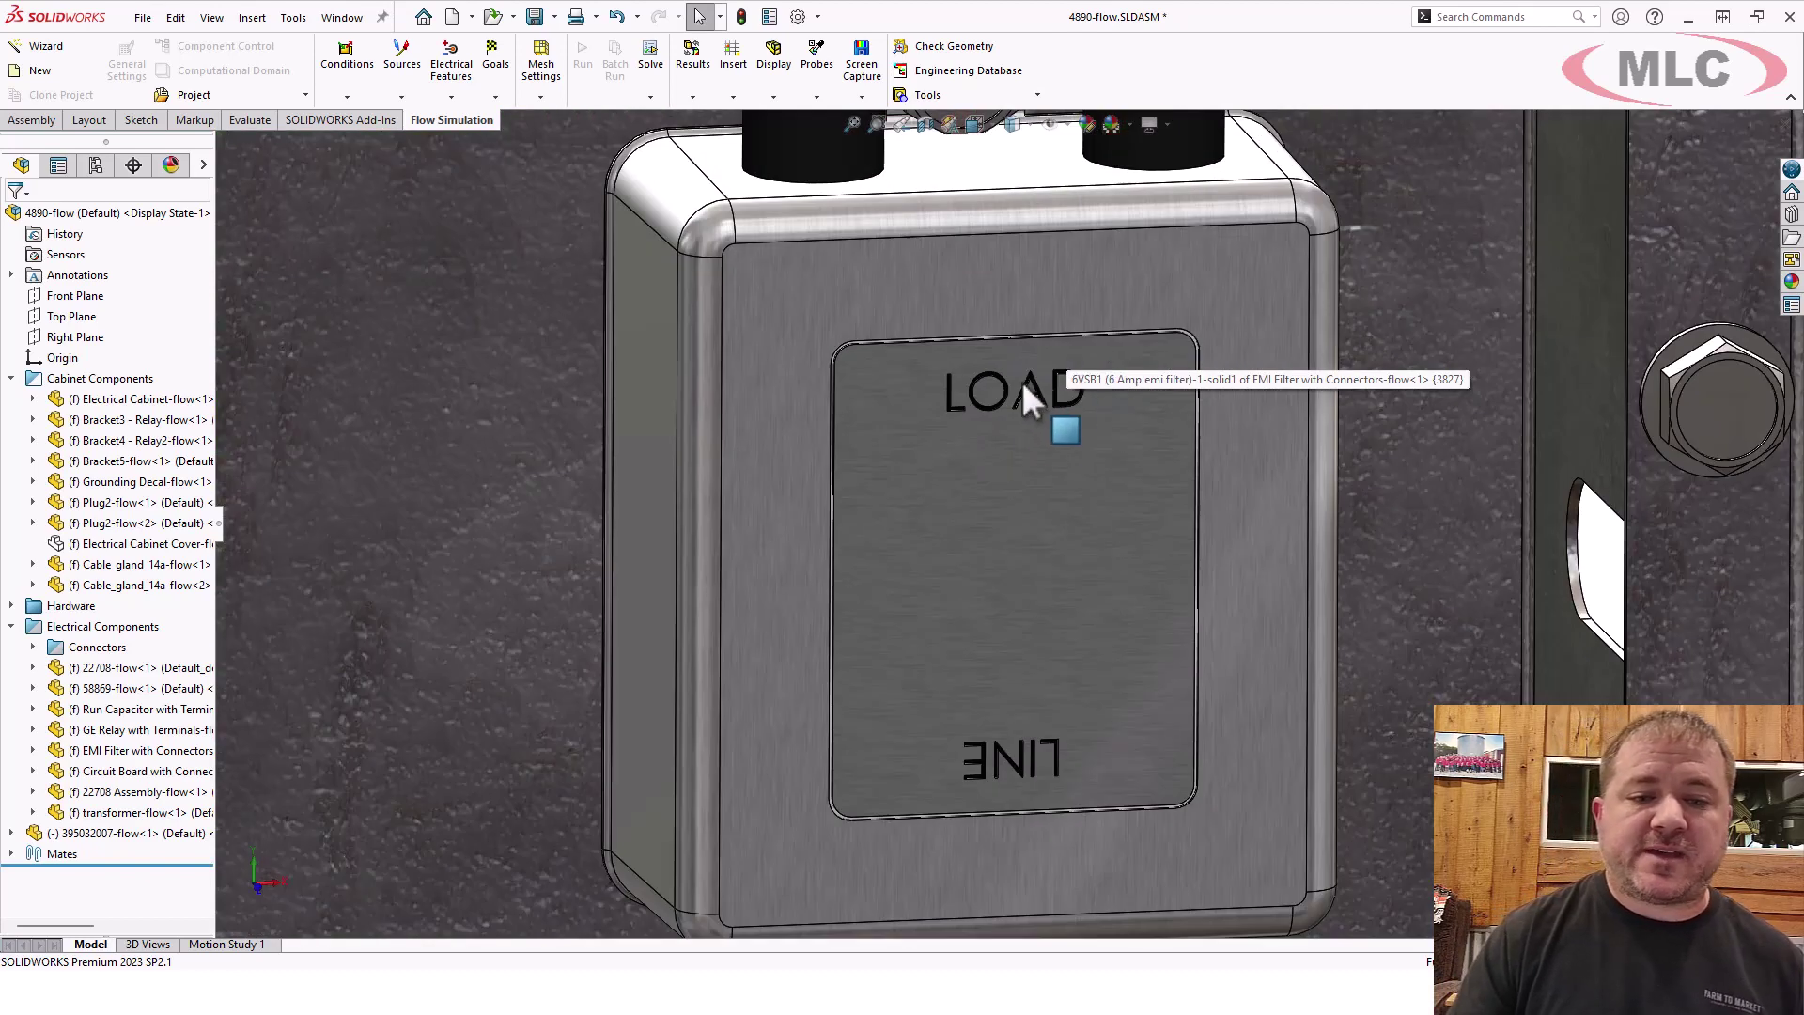
scroll(1023, 387, down, 3)
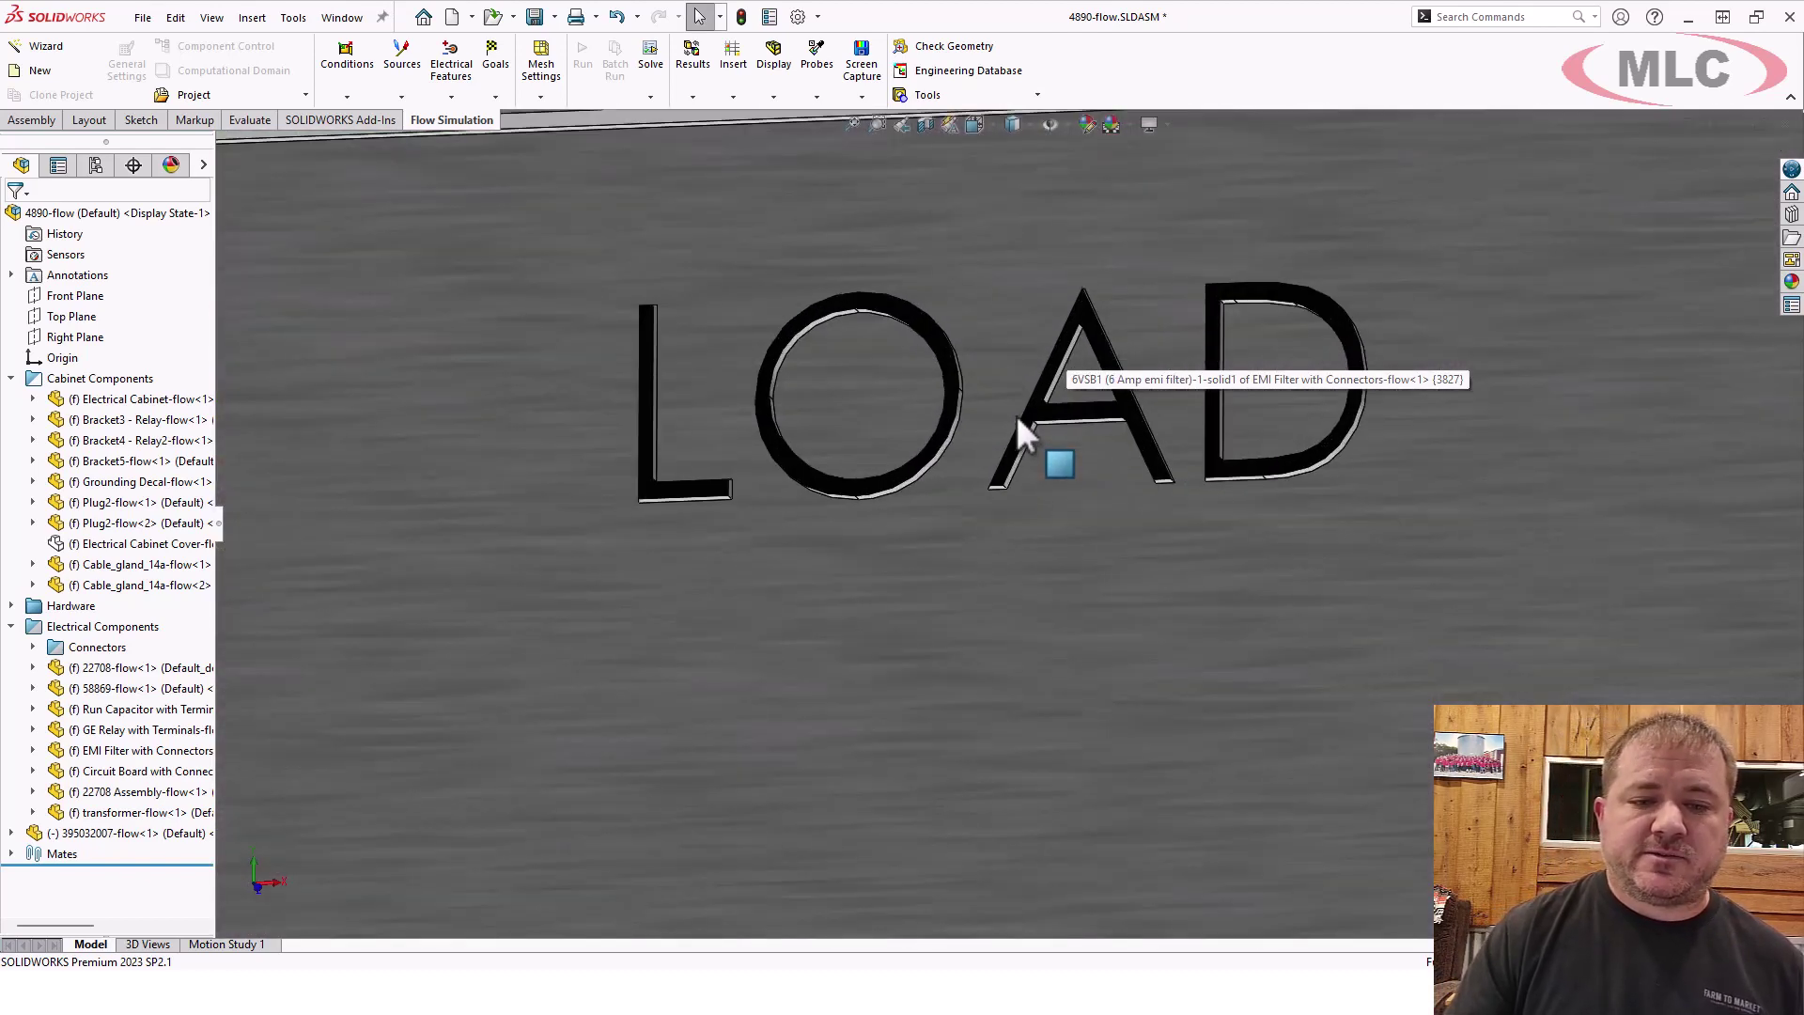
click(696, 487)
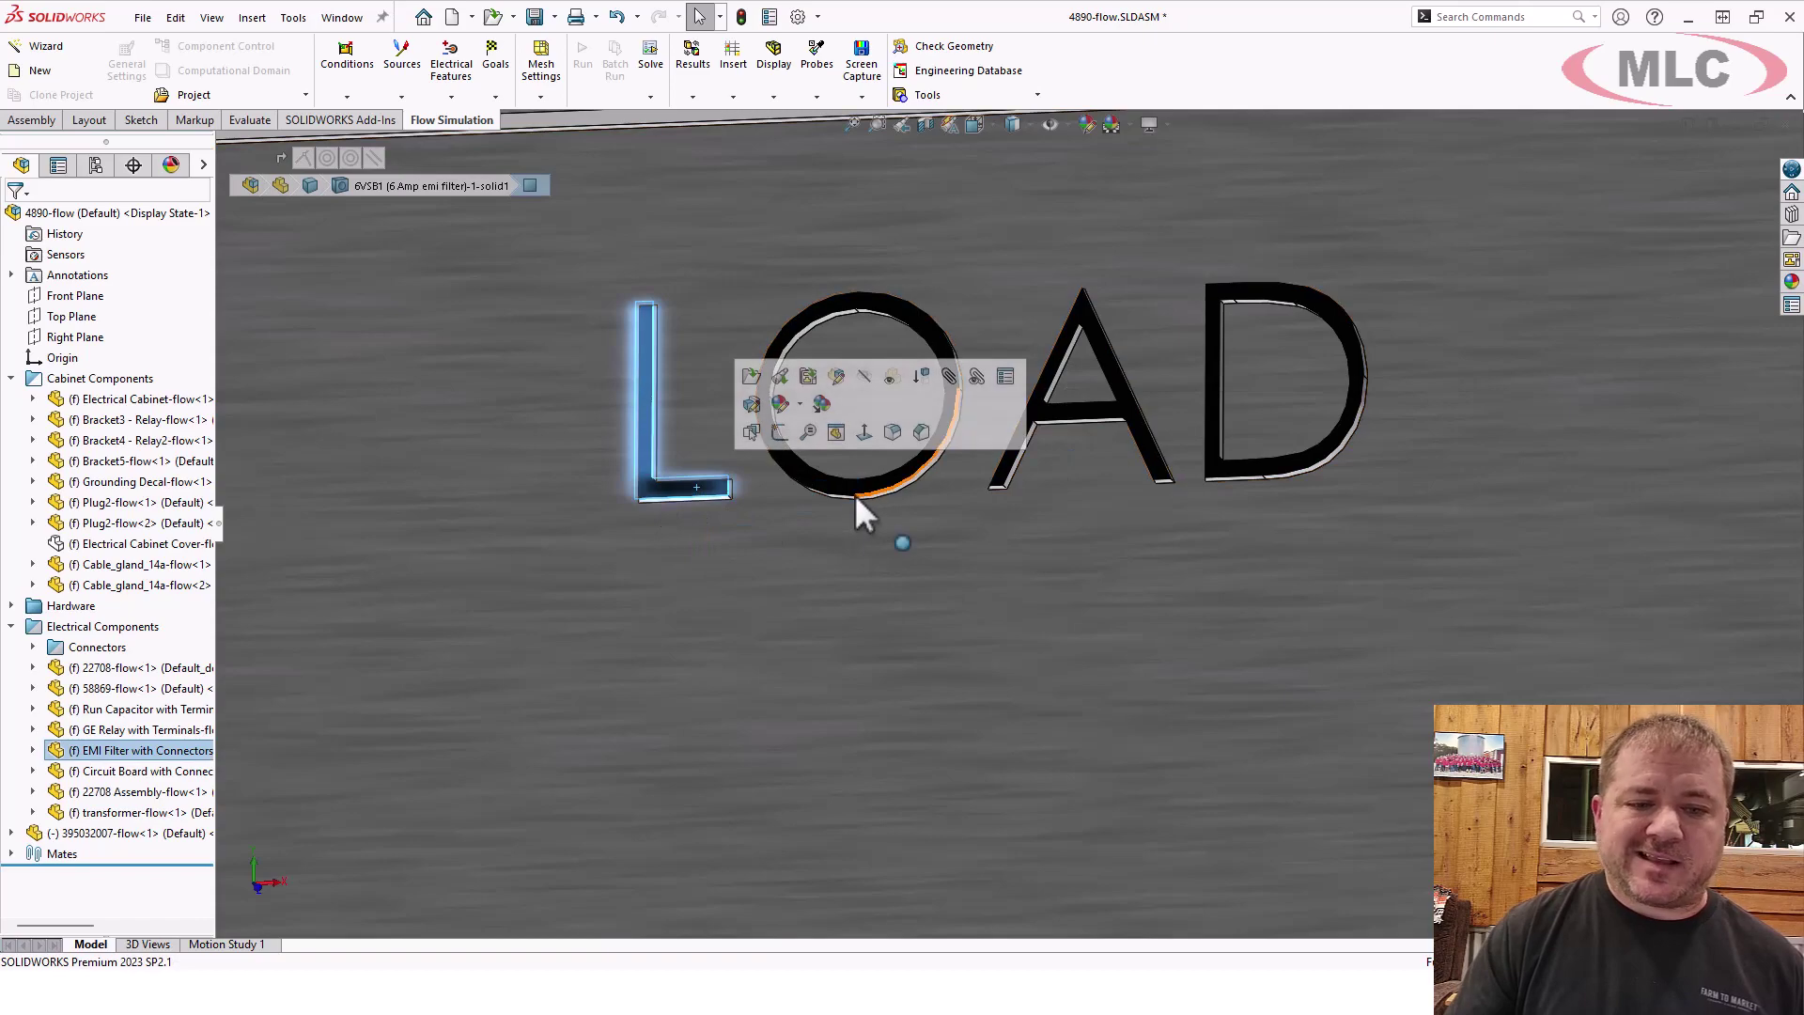
scroll(1032, 567, up, 2)
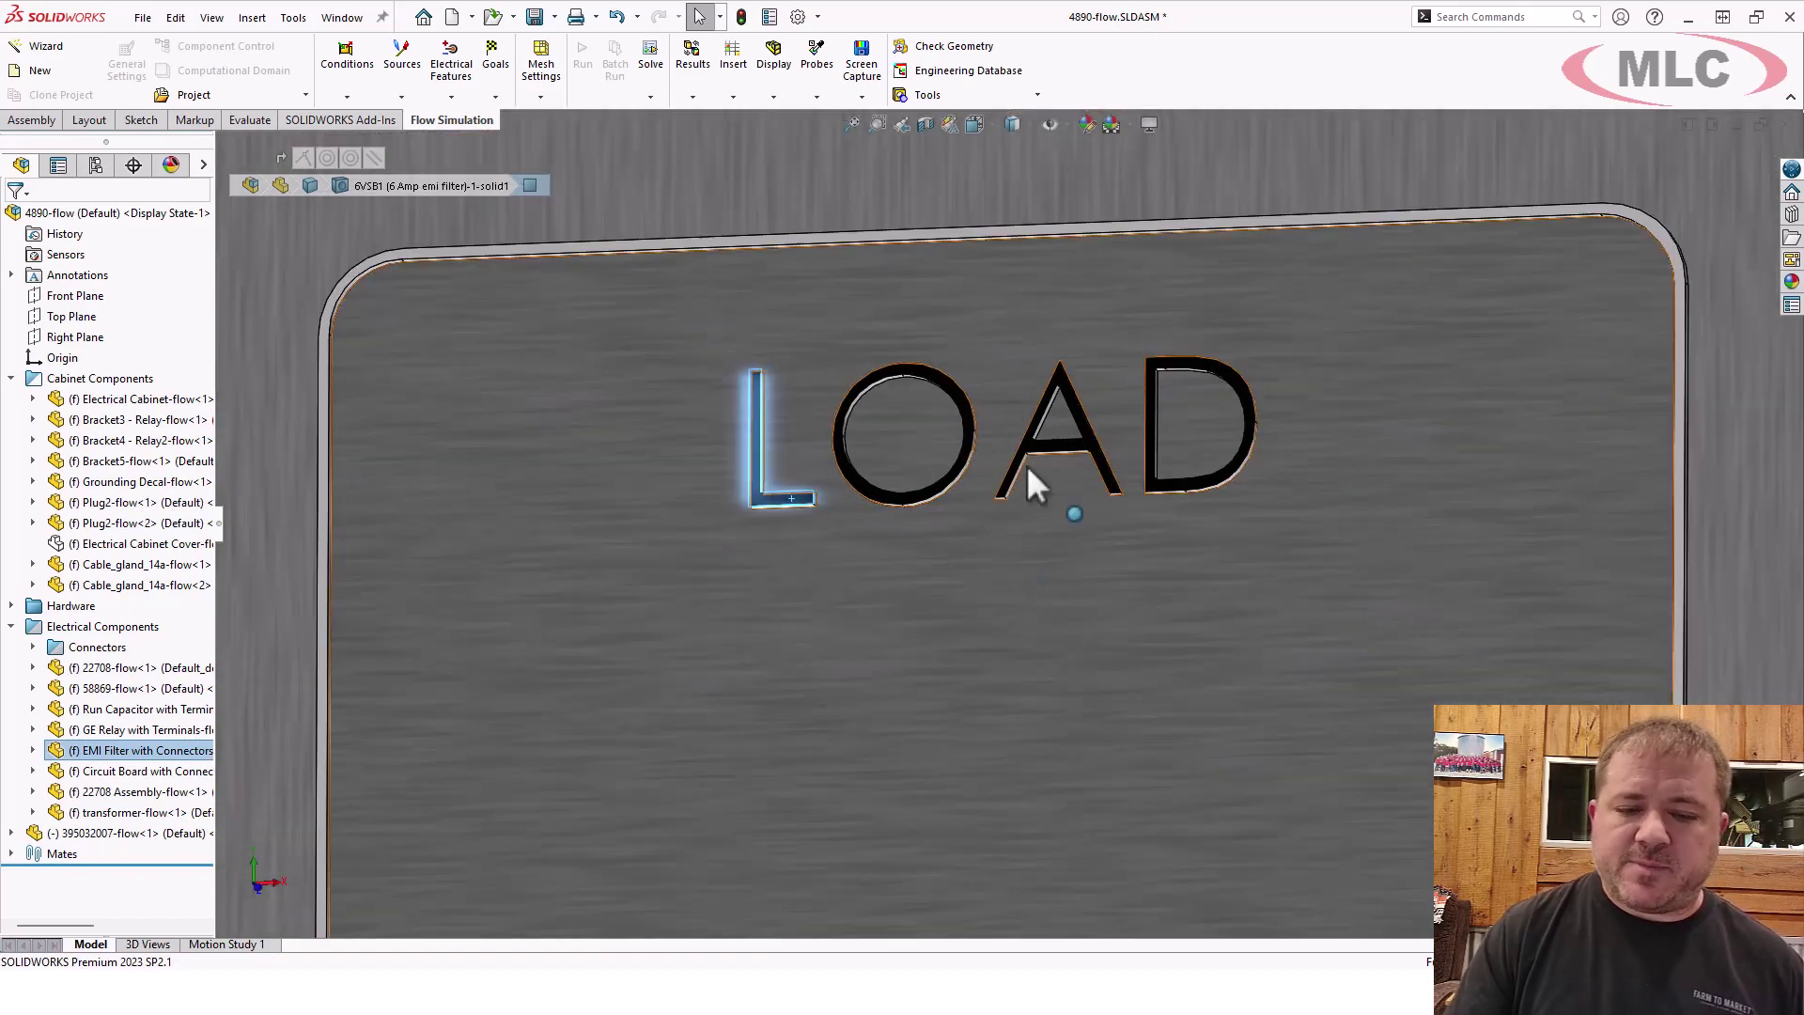
scroll(945, 494, up, 5)
scroll(949, 564, up, 5)
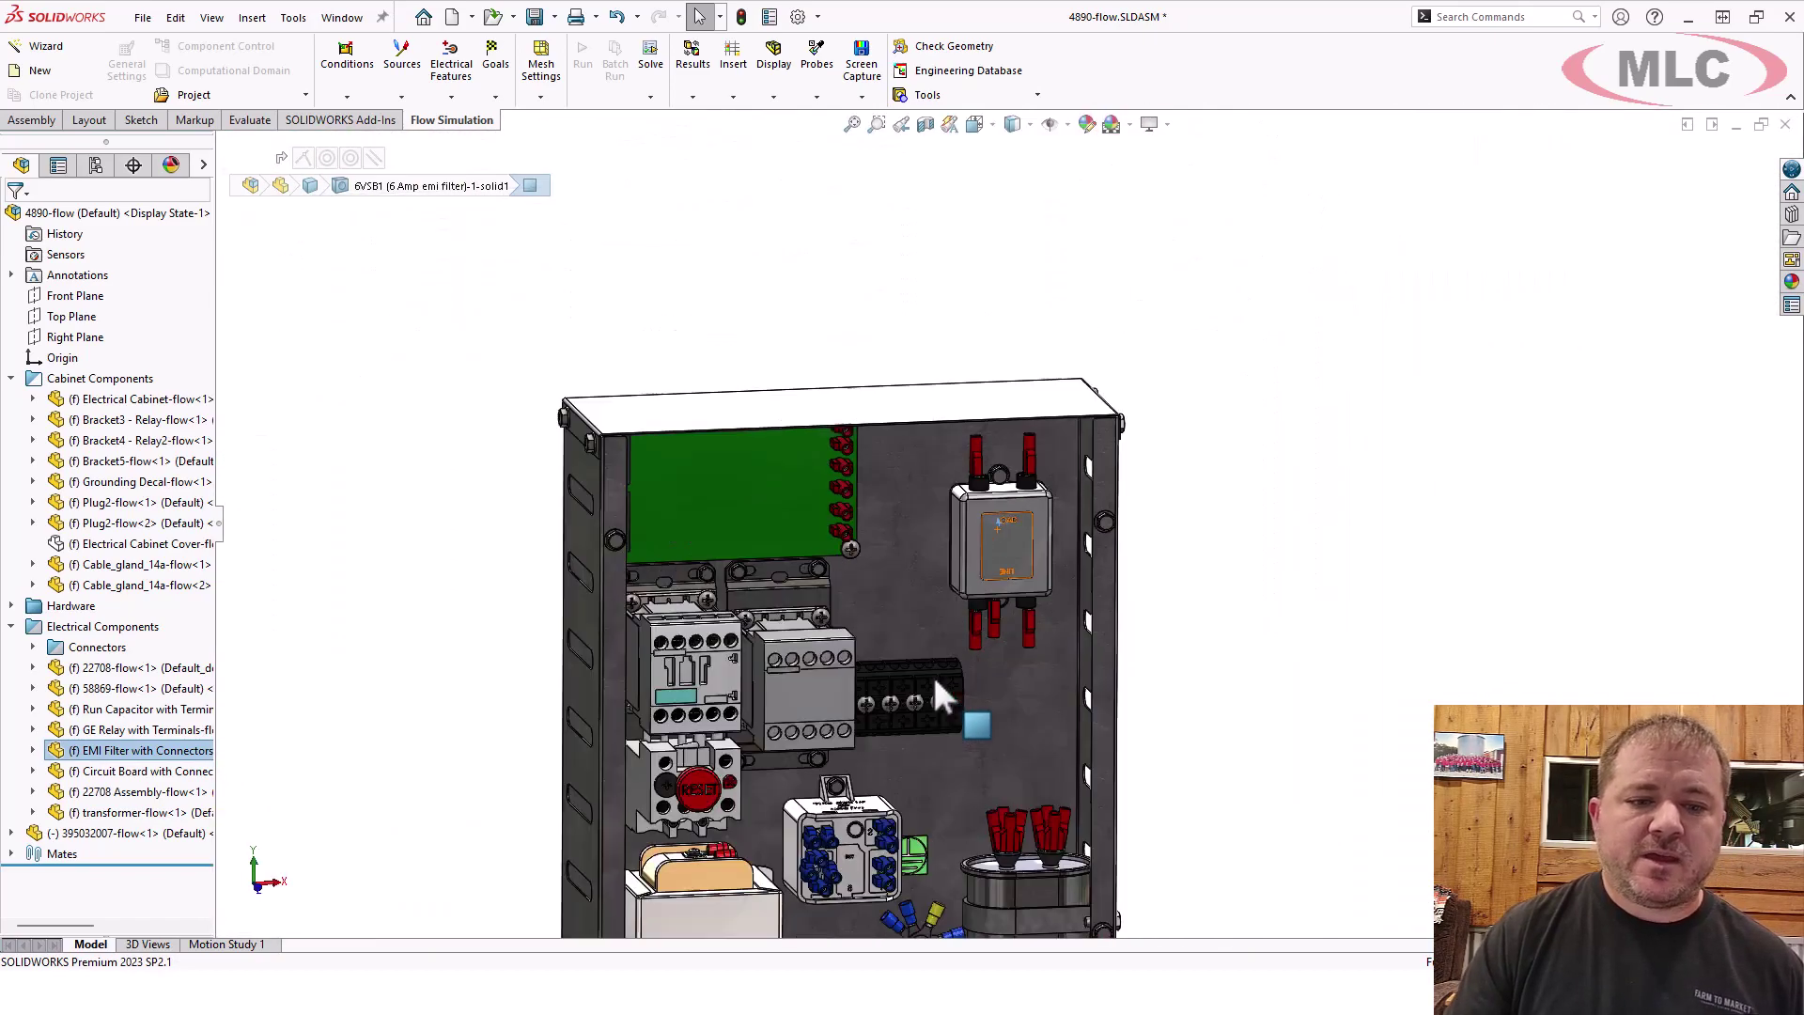
scroll(959, 687, down, 4)
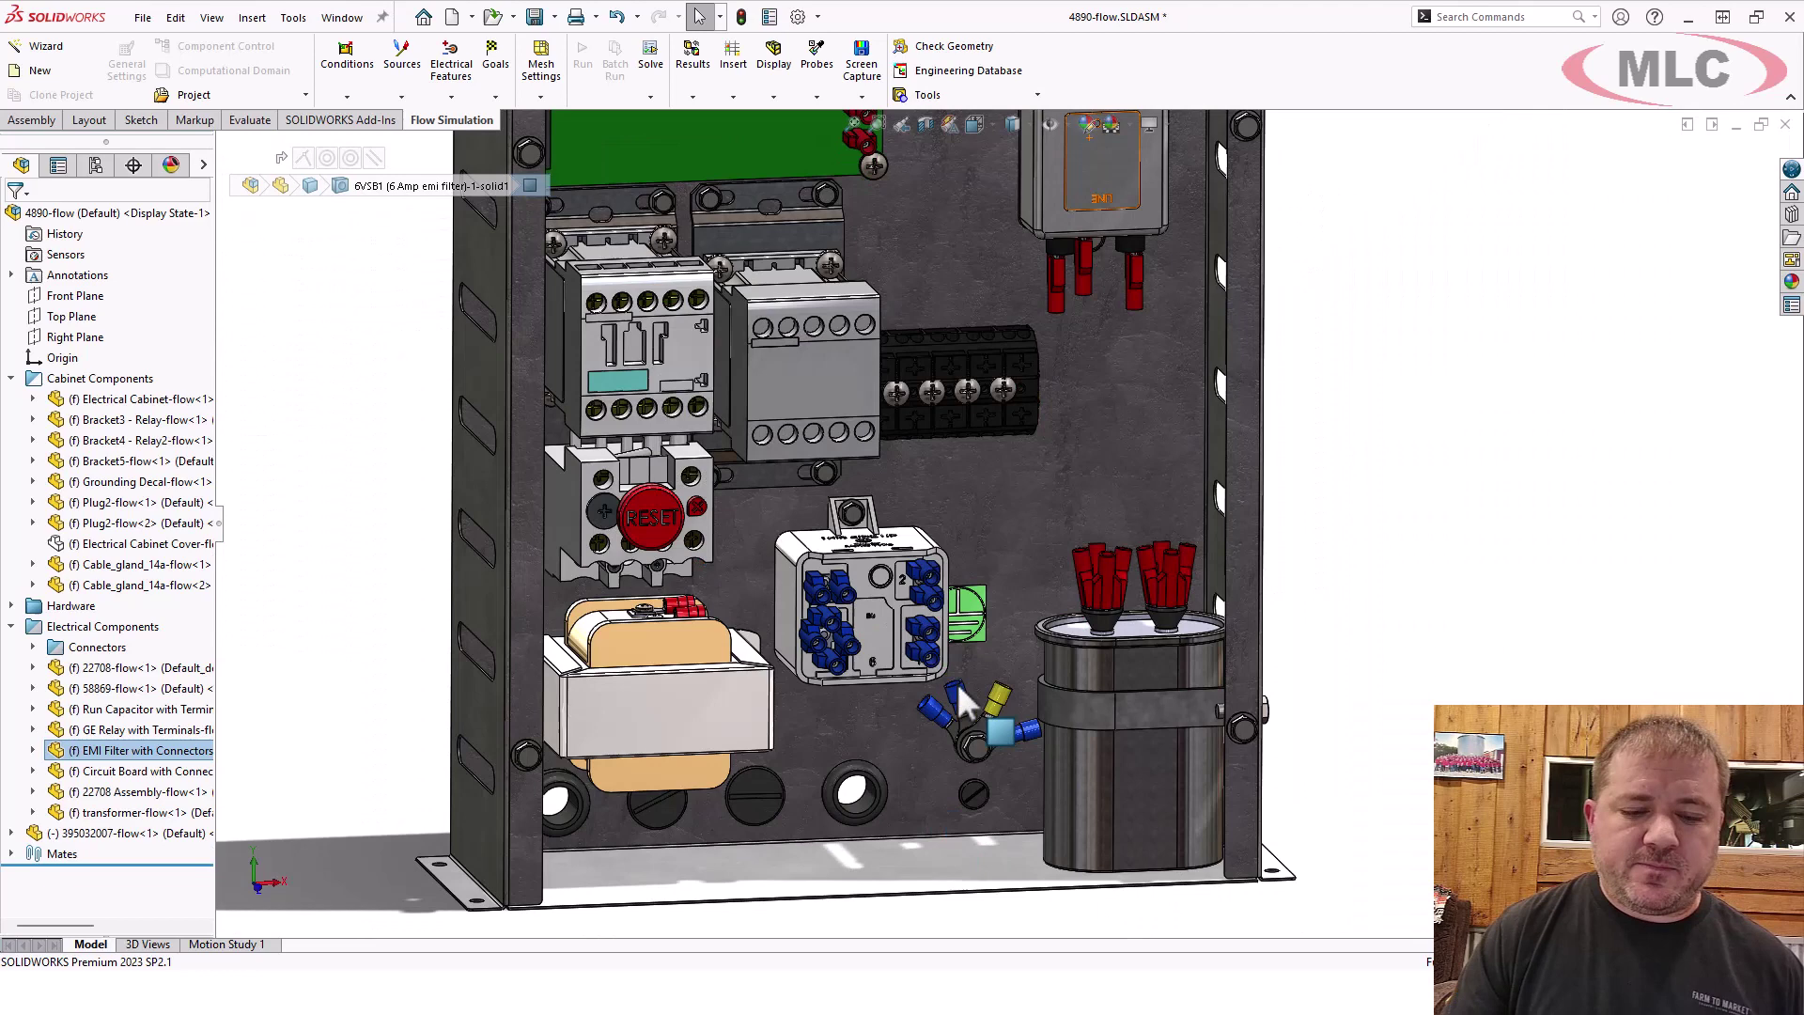
Step: Use Select By Size with an 11% of assembly size threshold, catching 63 components
right_click(1330, 274)
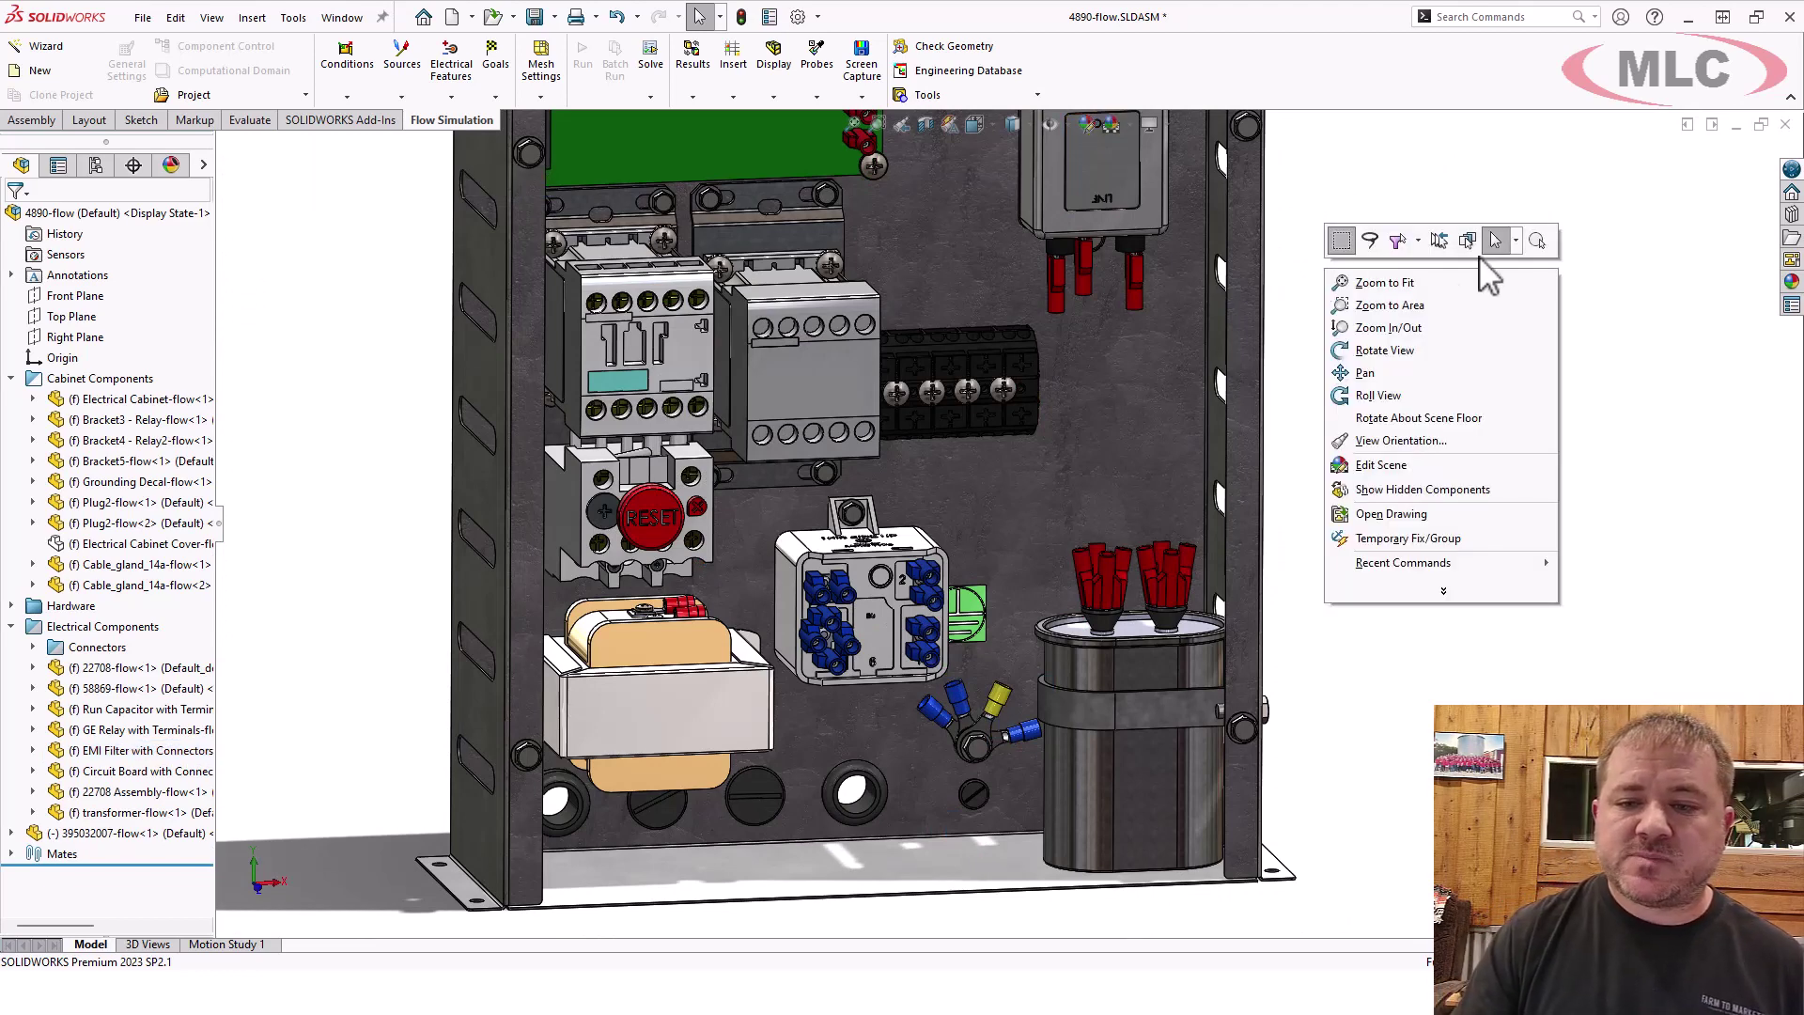
click(1517, 243)
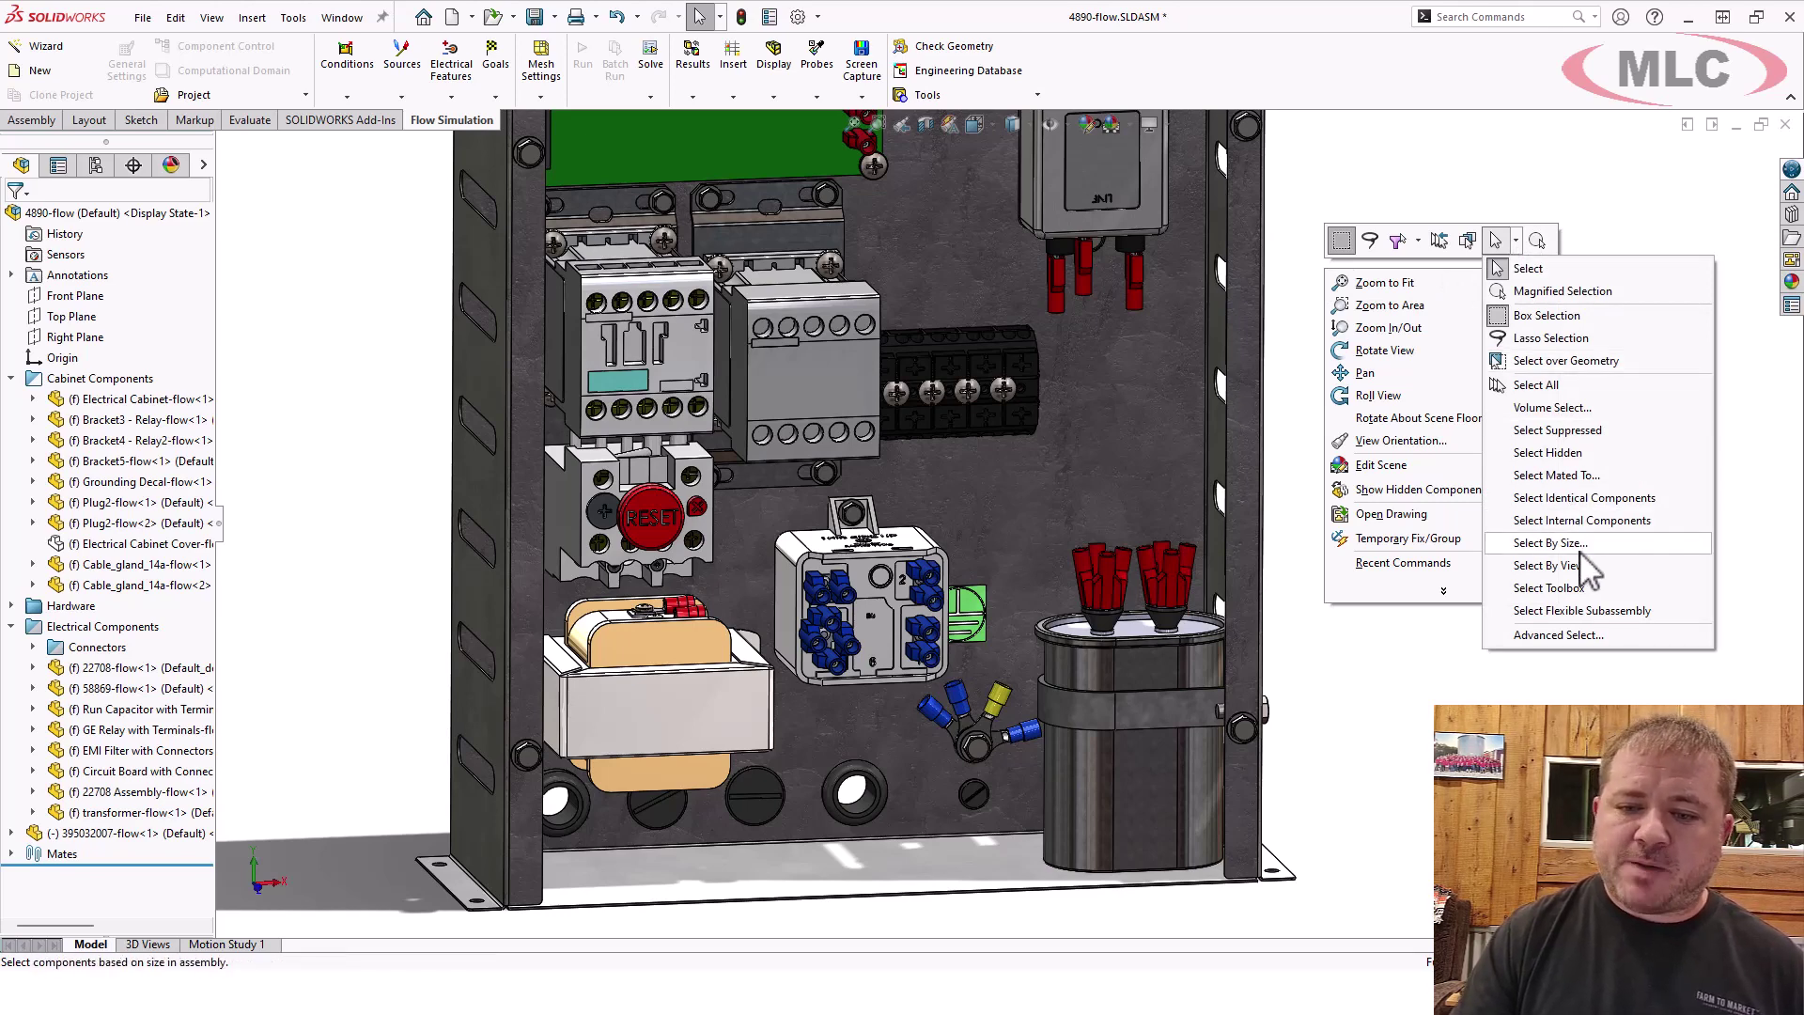
click(1551, 544)
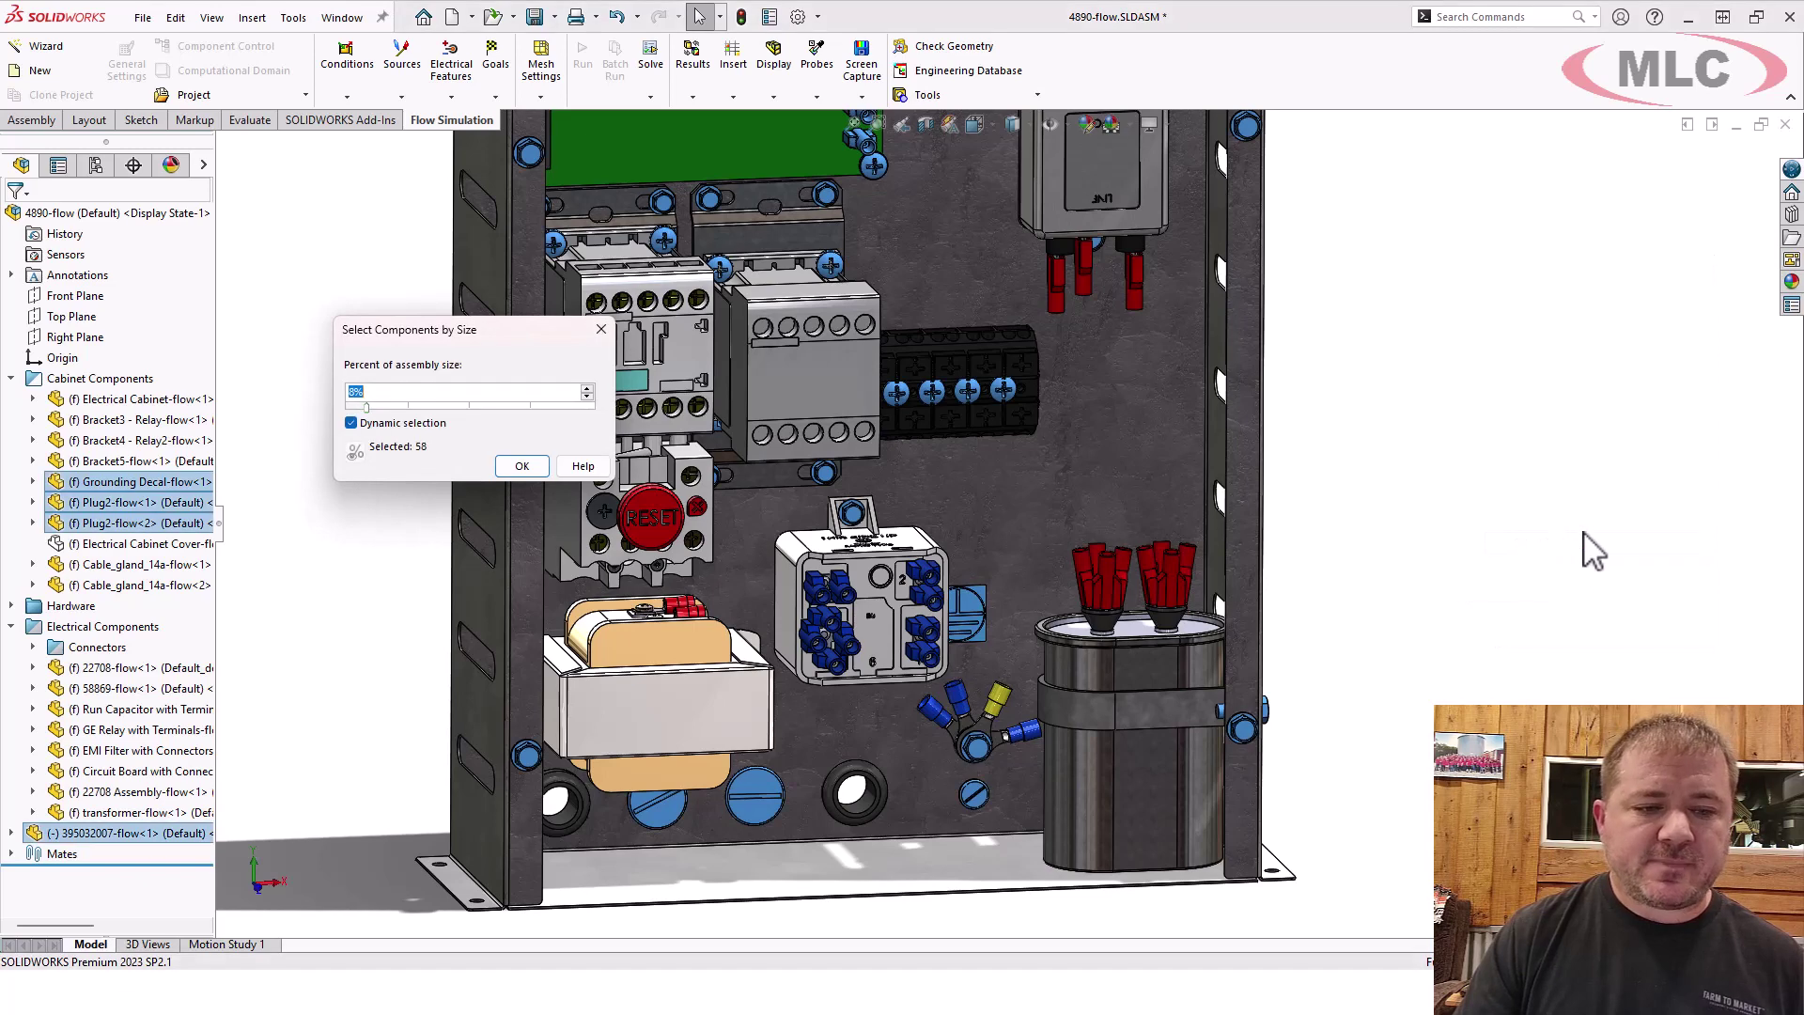
drag(441, 329, 1421, 233)
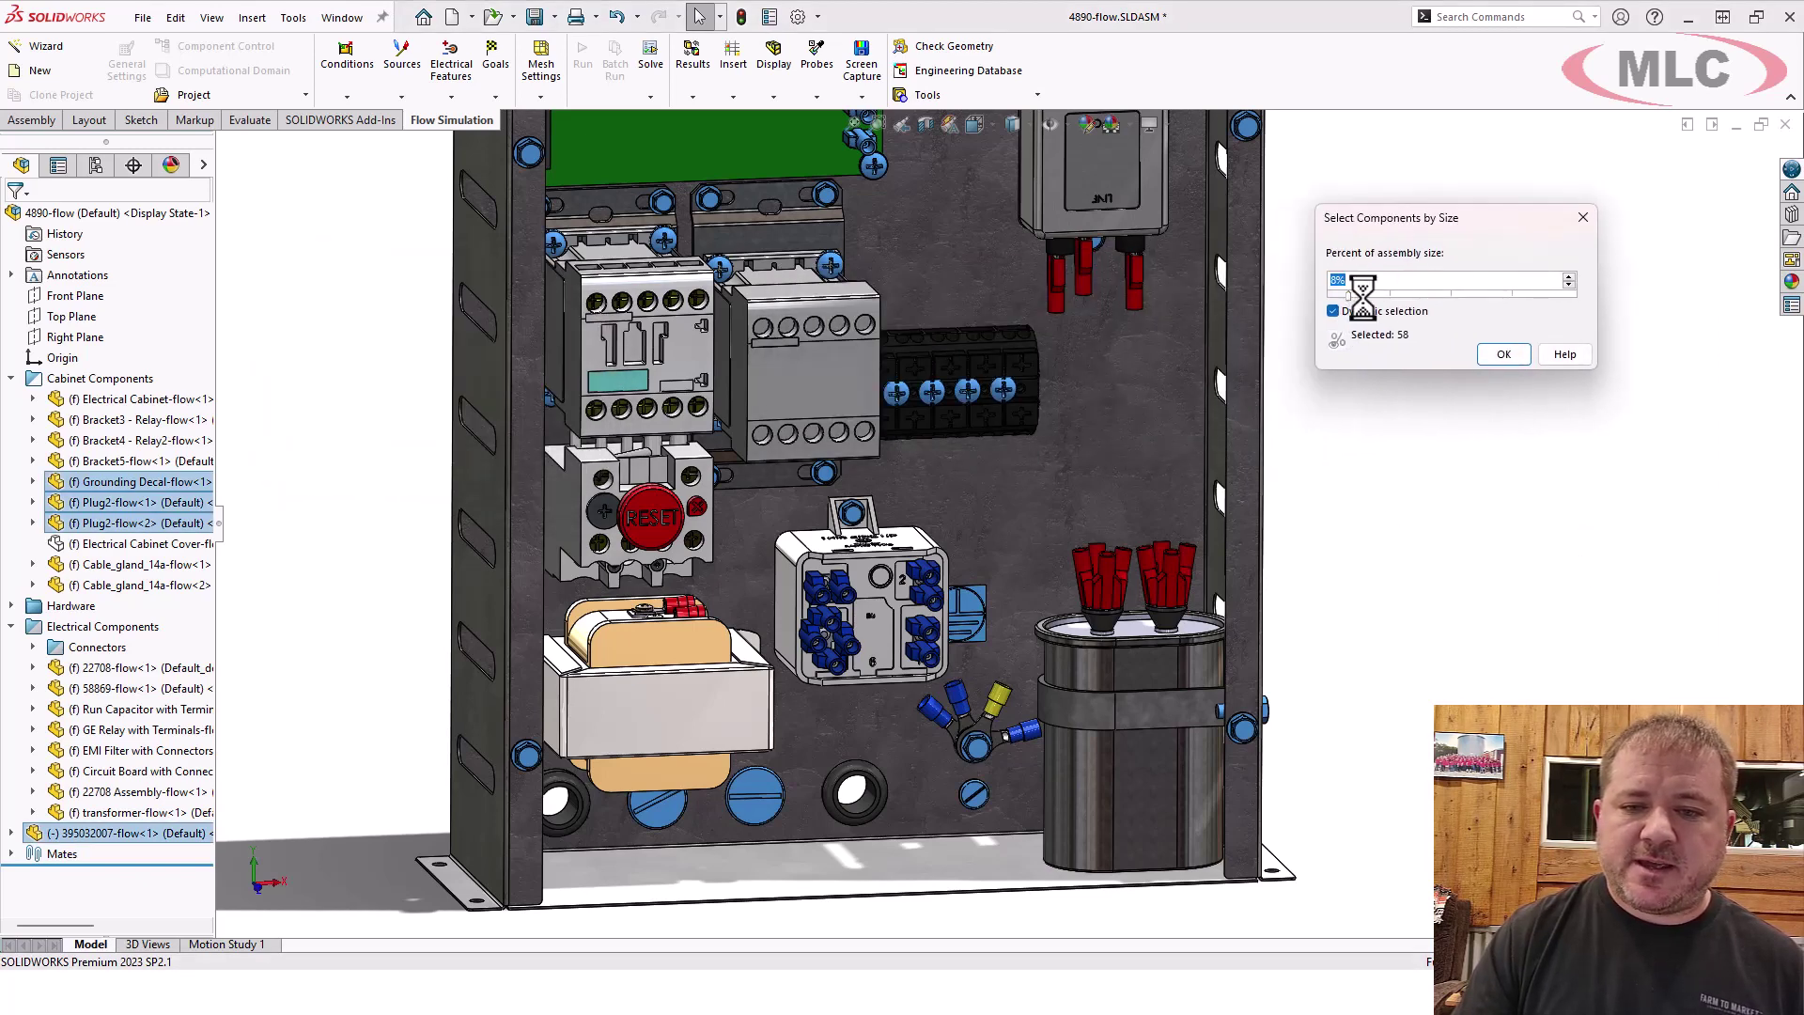
mouse_move(1352, 294)
mouse_down()
mouse_move(1415, 294)
mouse_move(1320, 312)
mouse_move(1337, 290)
mouse_move(1370, 315)
mouse_move(1356, 305)
mouse_up()
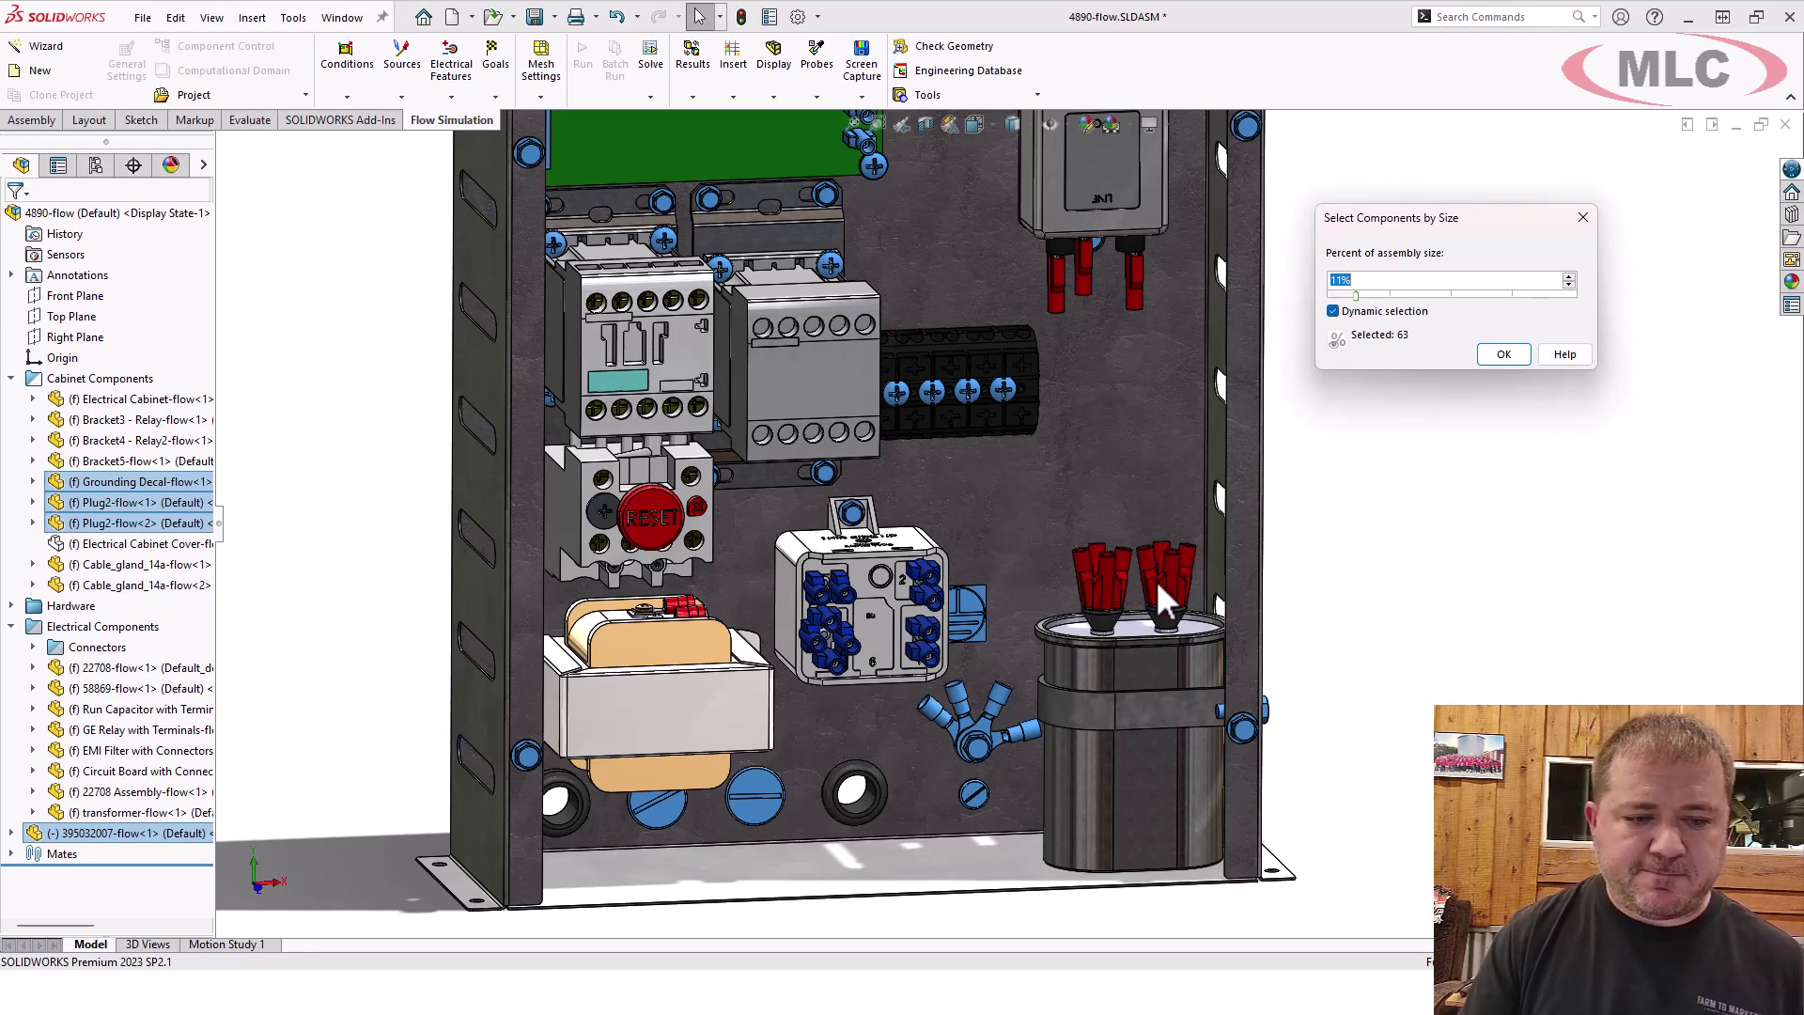
Step: Accept the 63-part selection, suppress those small components, and orbit to check the cabinet
click(1501, 356)
right_click(1492, 358)
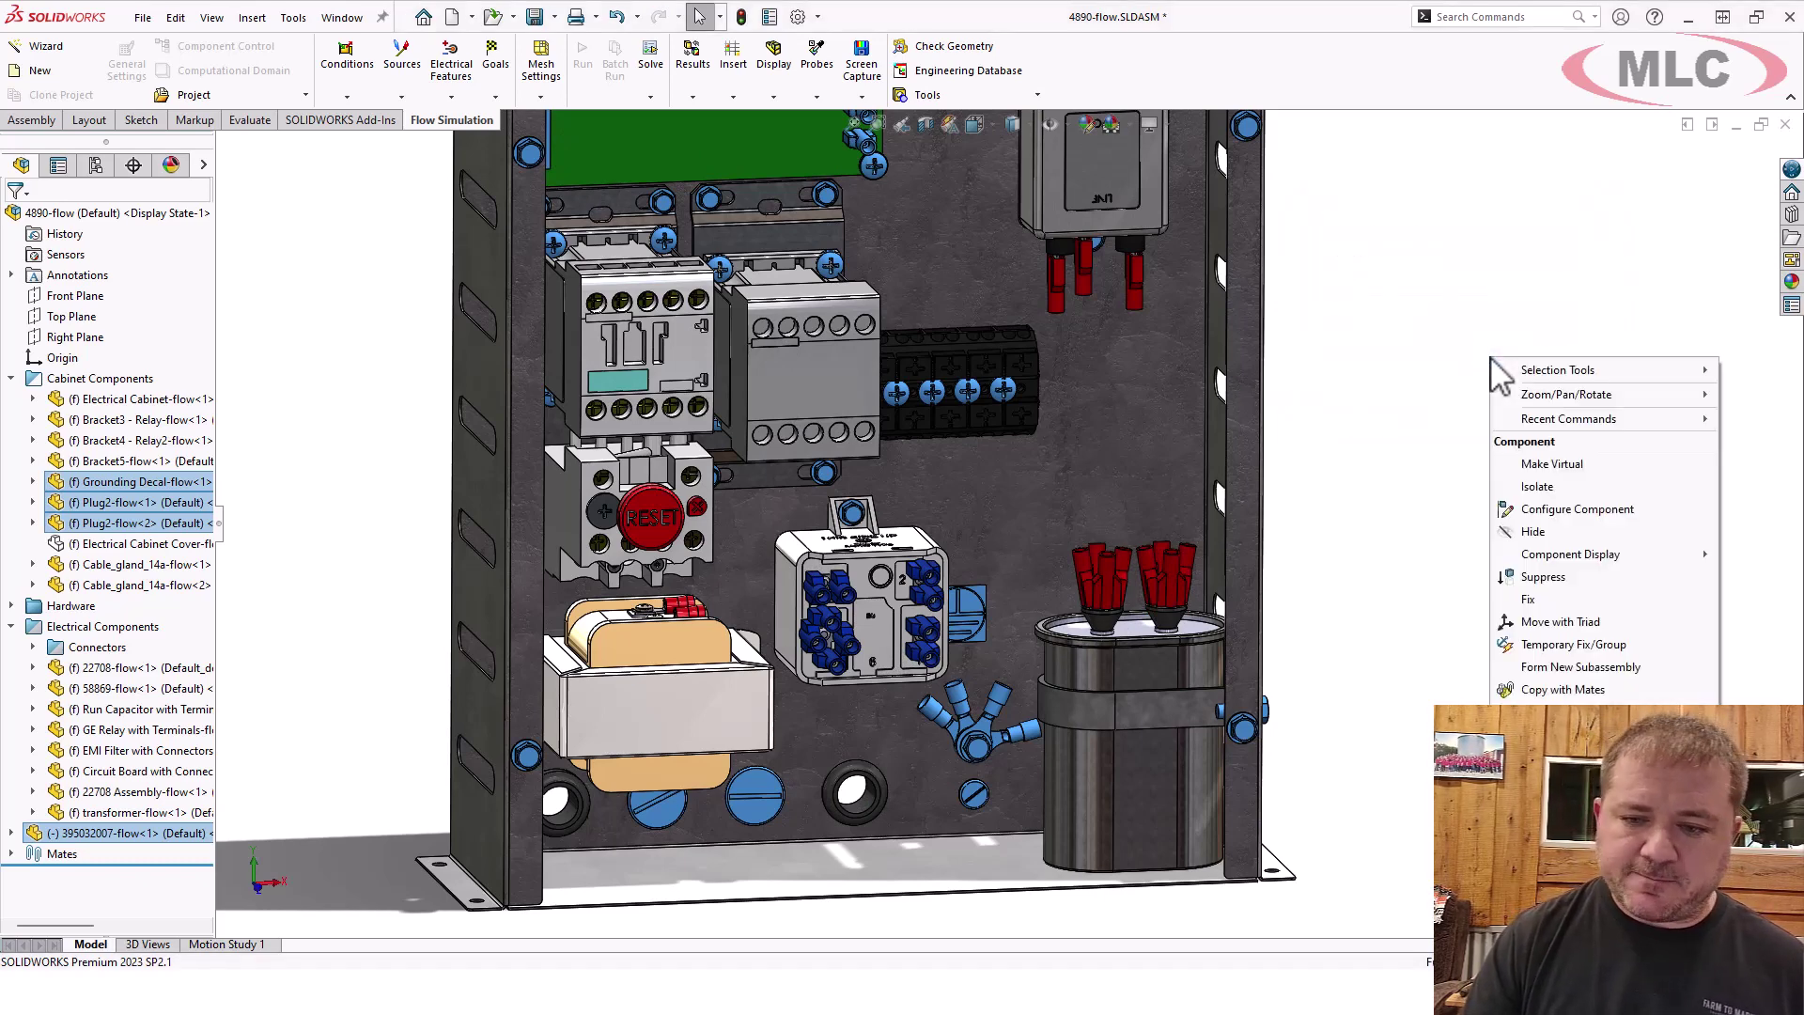
click(1542, 577)
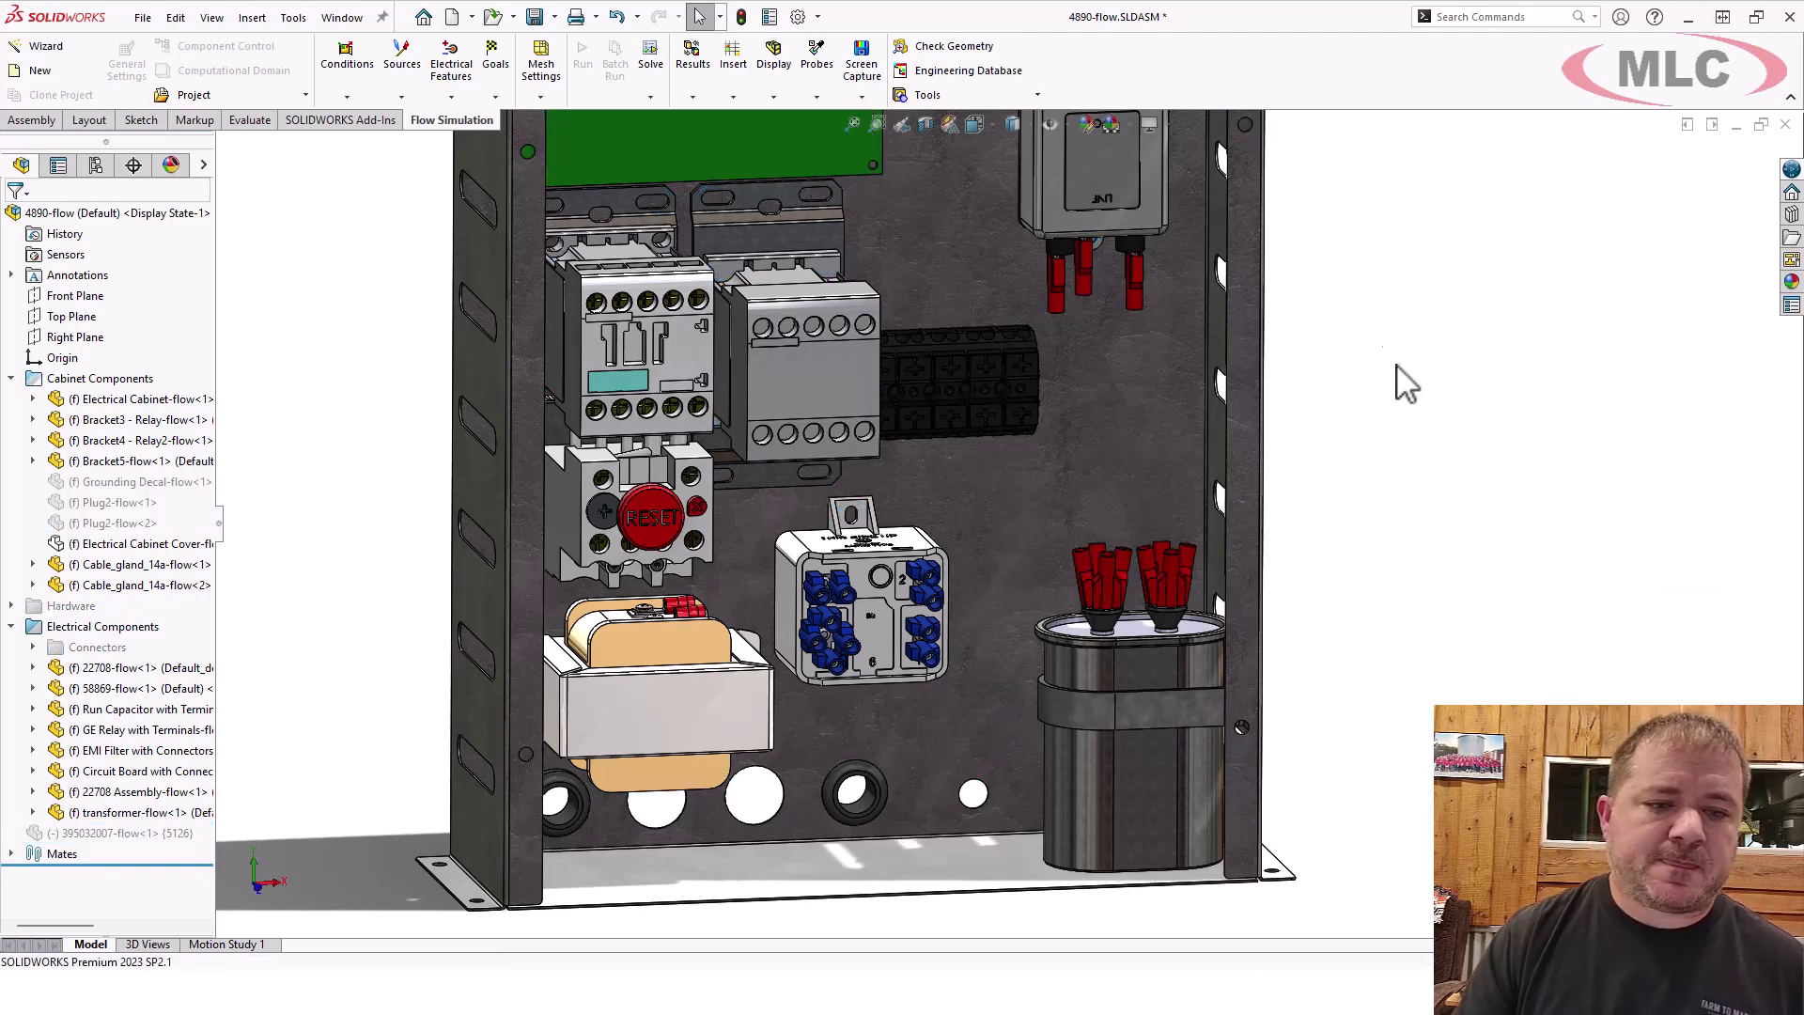
scroll(1405, 372, up, 4)
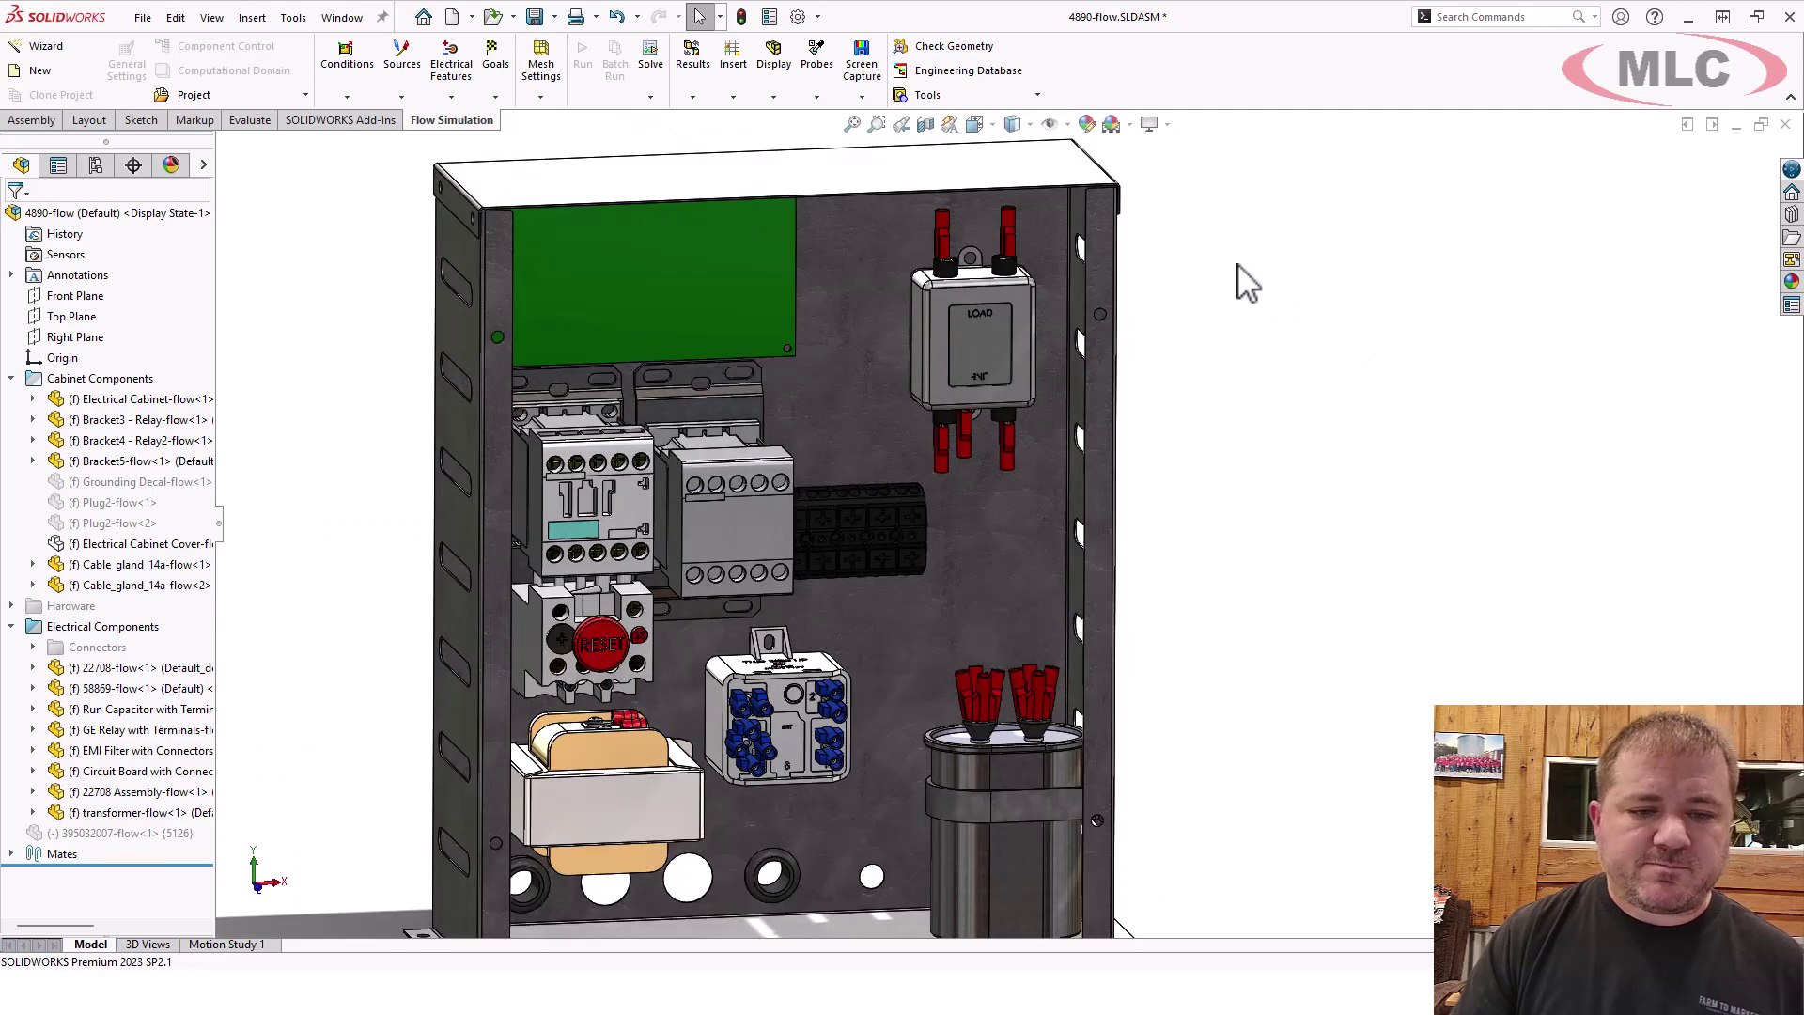
mouse_move(1353, 519)
middle_down()
mouse_move(1300, 454)
mouse_move(1356, 507)
middle_up()
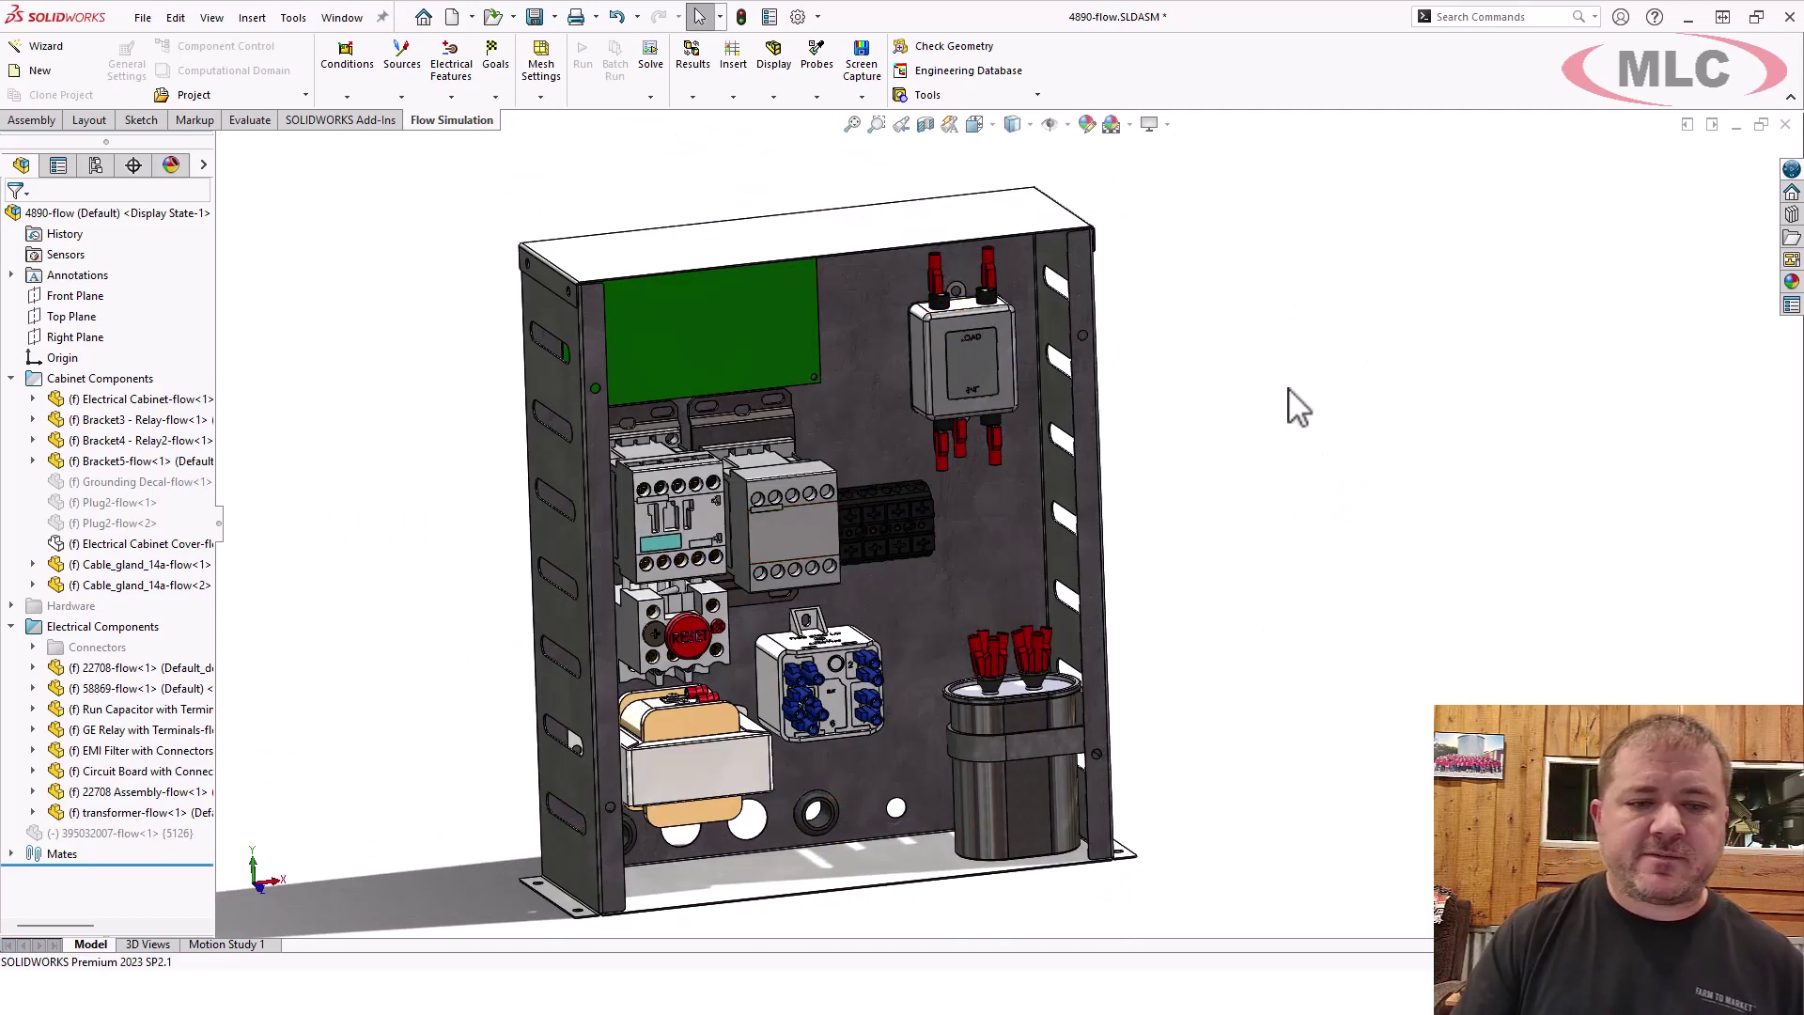
mouse_move(1289, 391)
middle_down()
mouse_move(1259, 402)
mouse_move(1270, 430)
mouse_move(1301, 419)
middle_up()
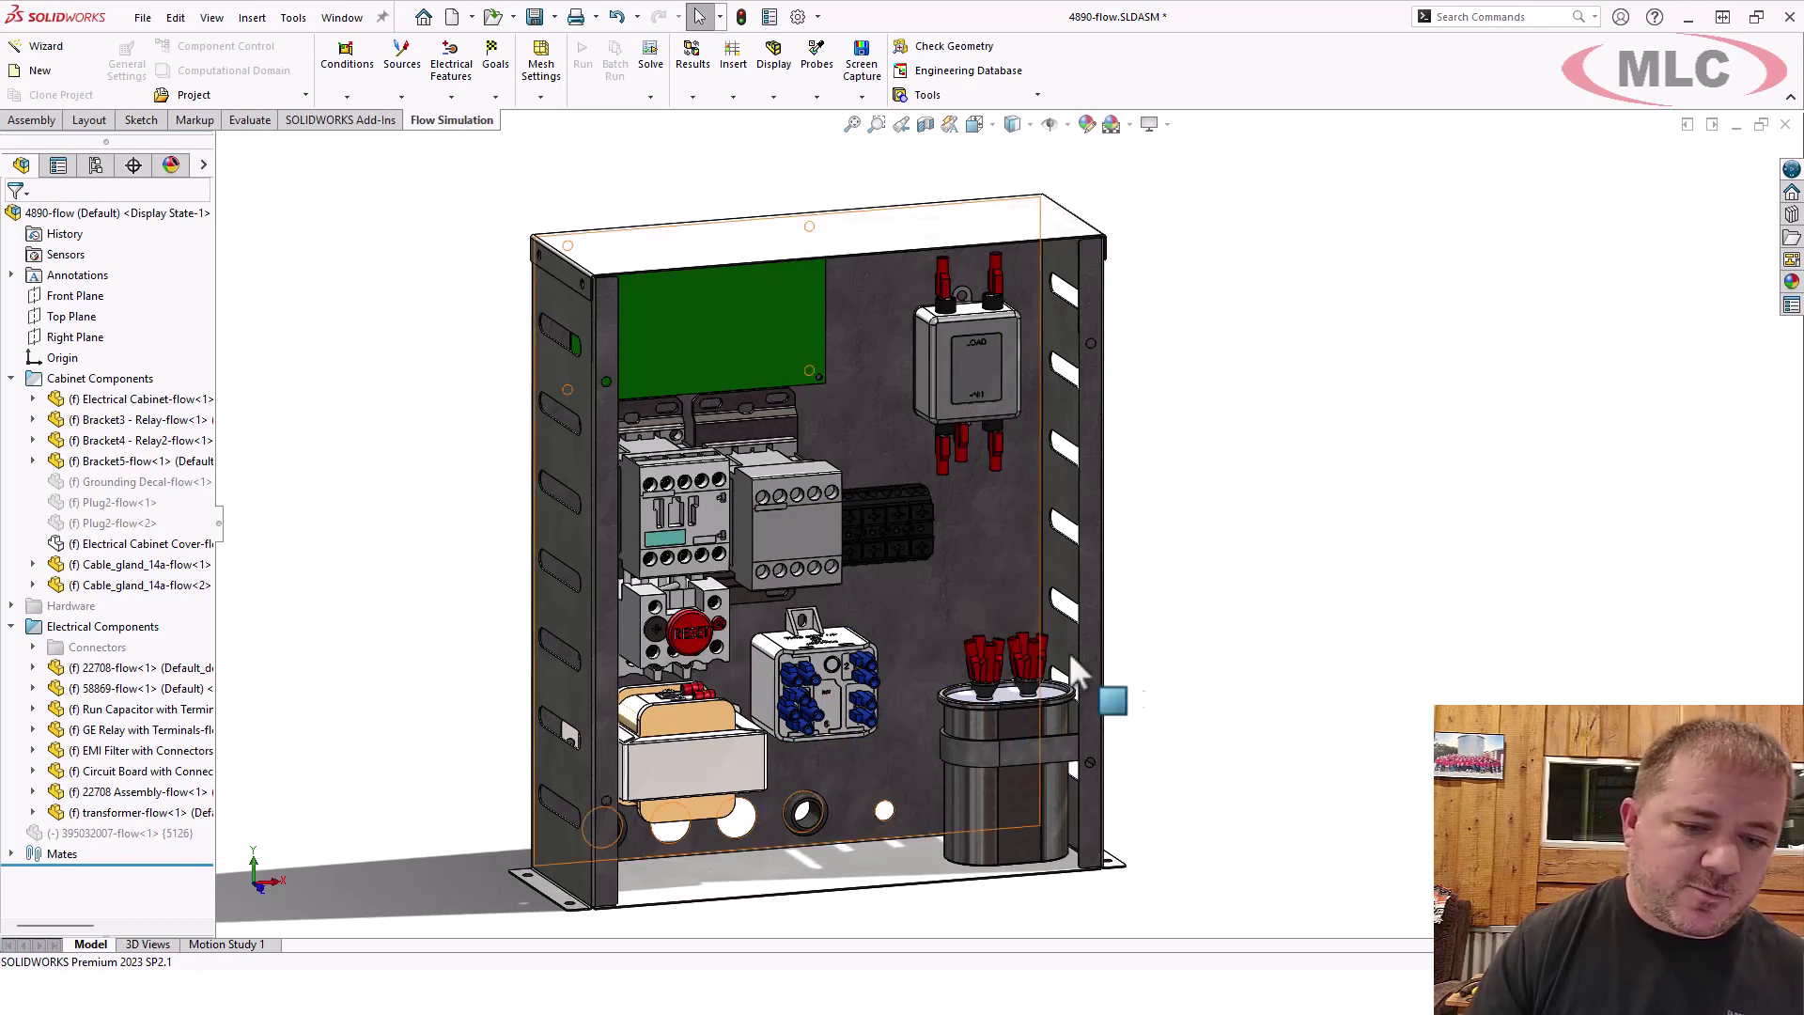
middle_drag(1222, 658, 1227, 659)
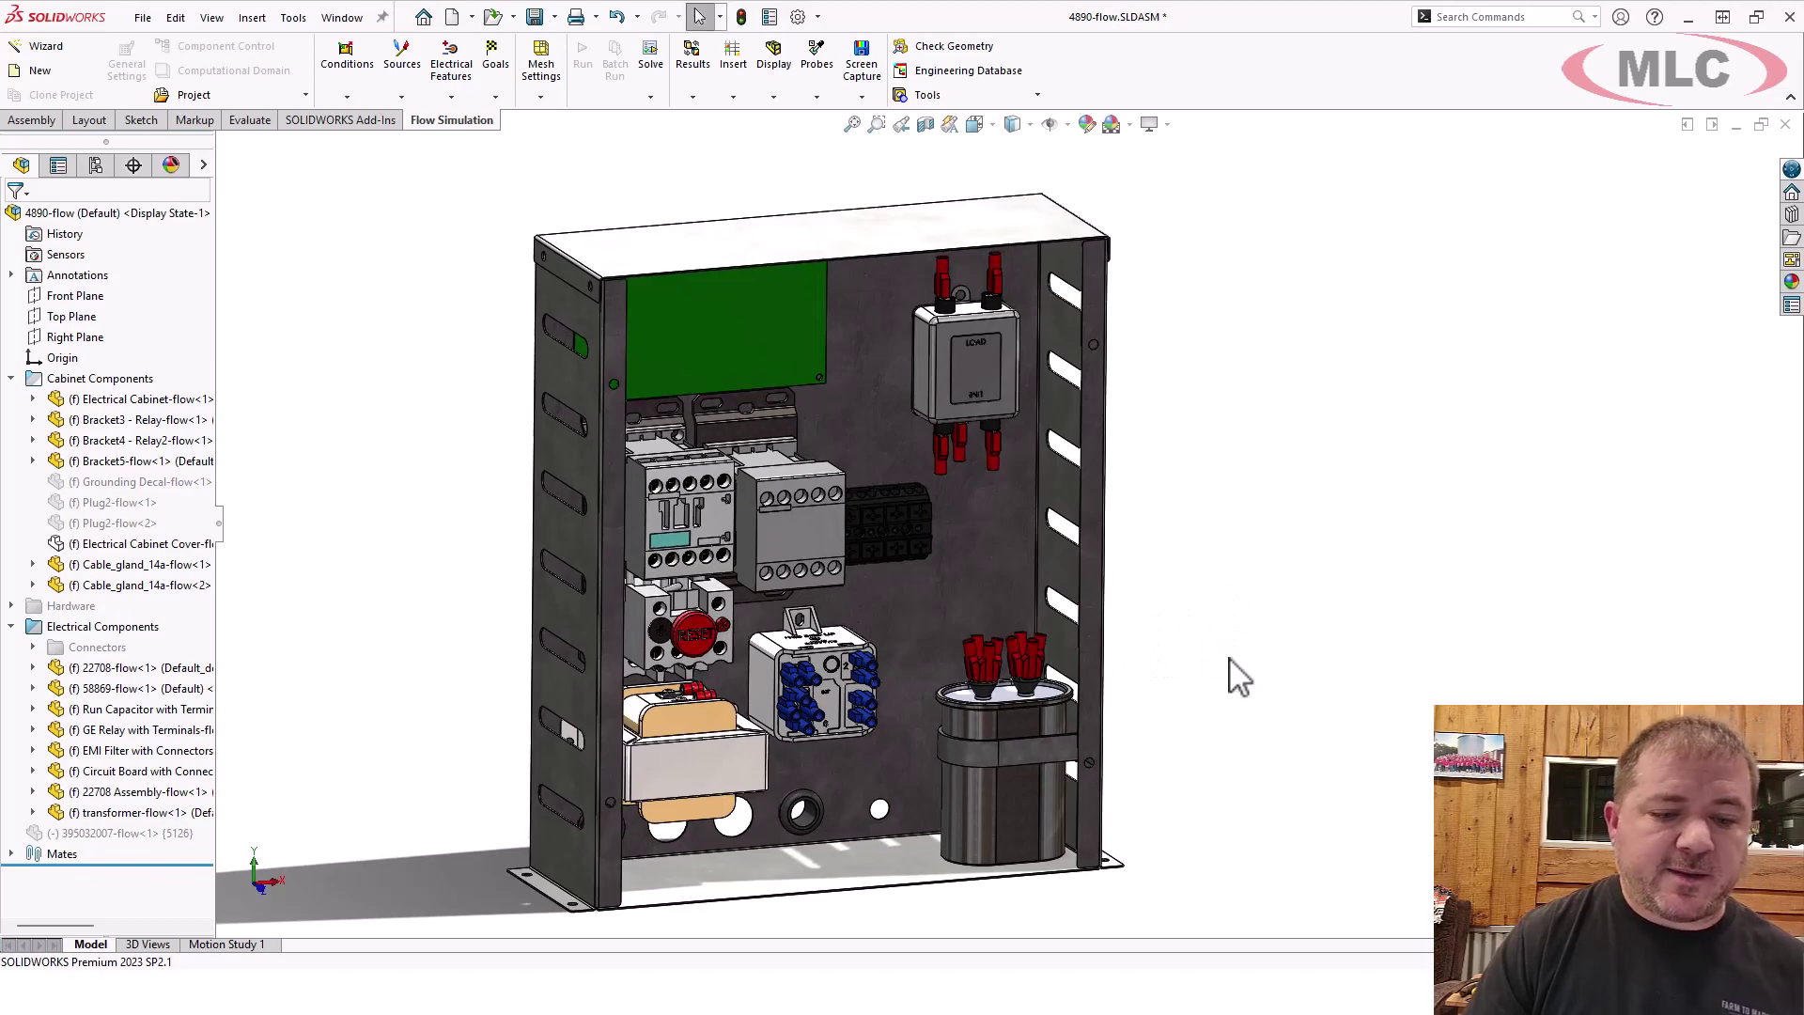